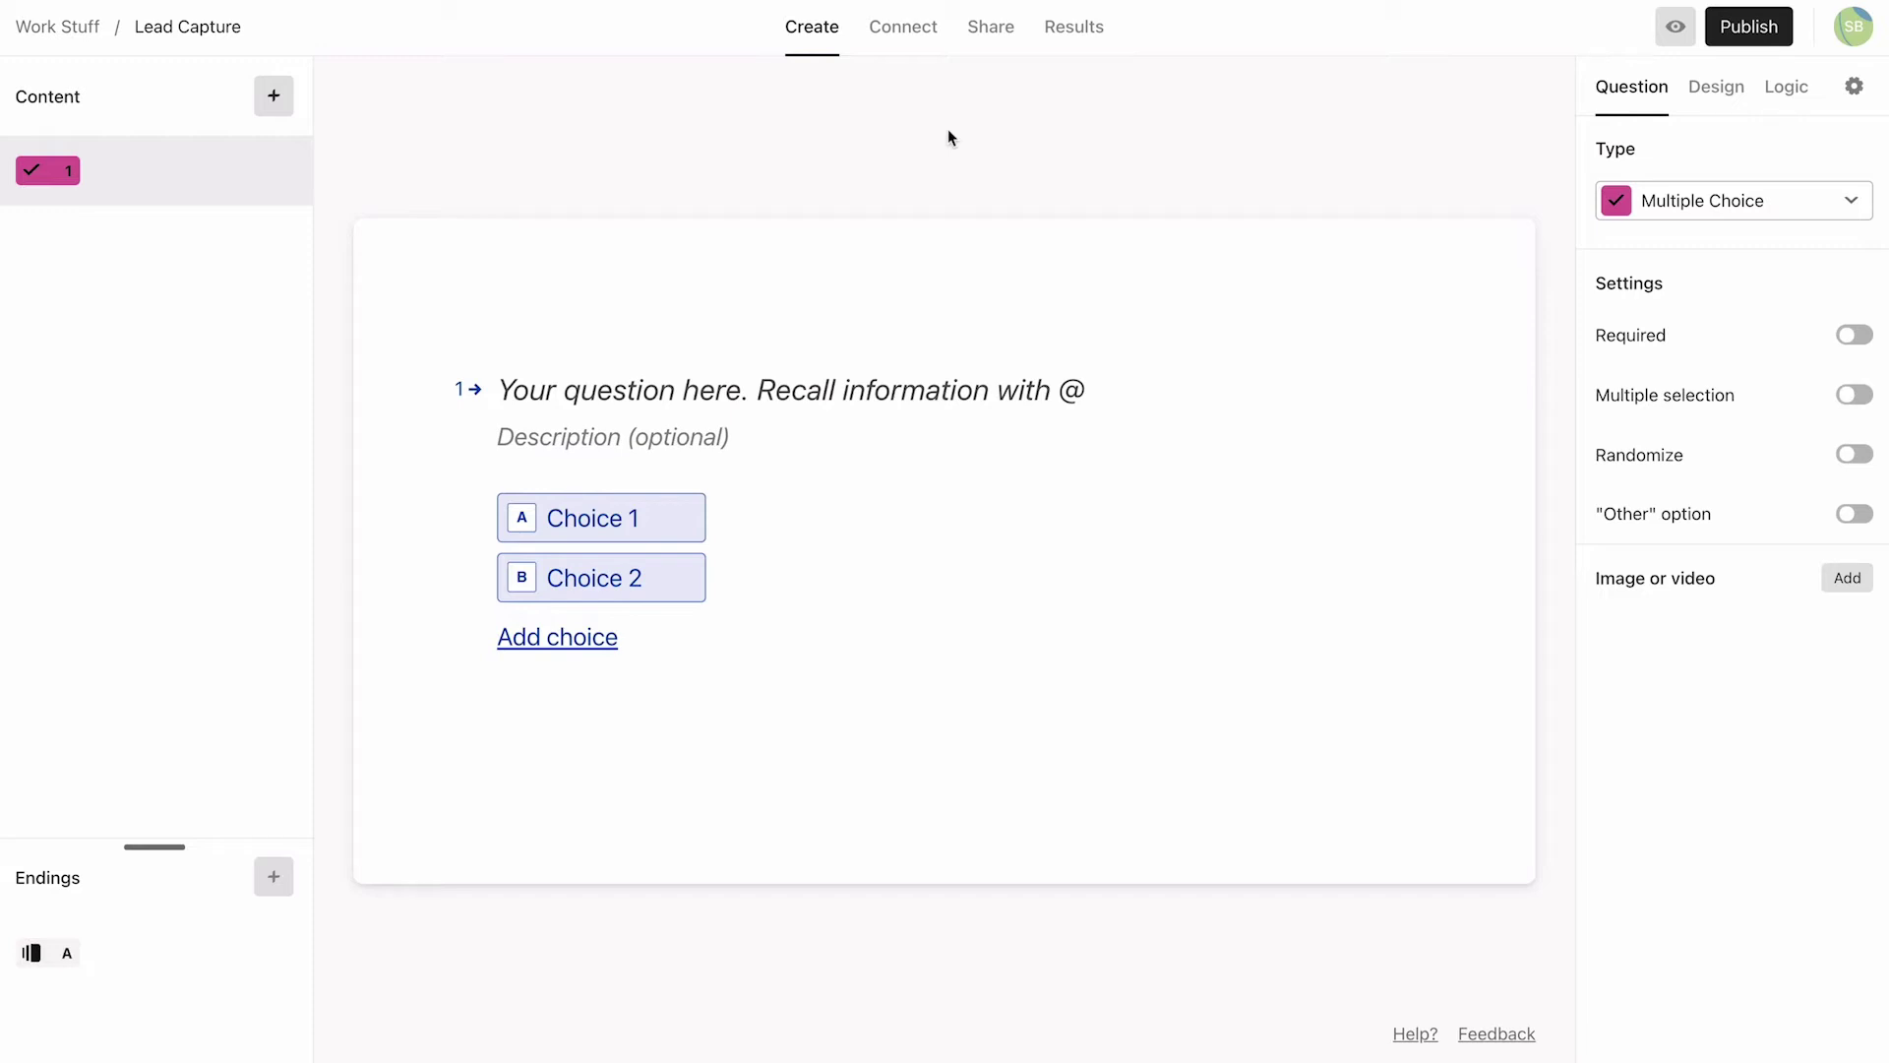
Step: Title question 1 'Hi there! What do you need help with?' with five choices: My website, Social media, Organic traffic to my site (SEO), My brand, I'm not sure yet
click(514, 387)
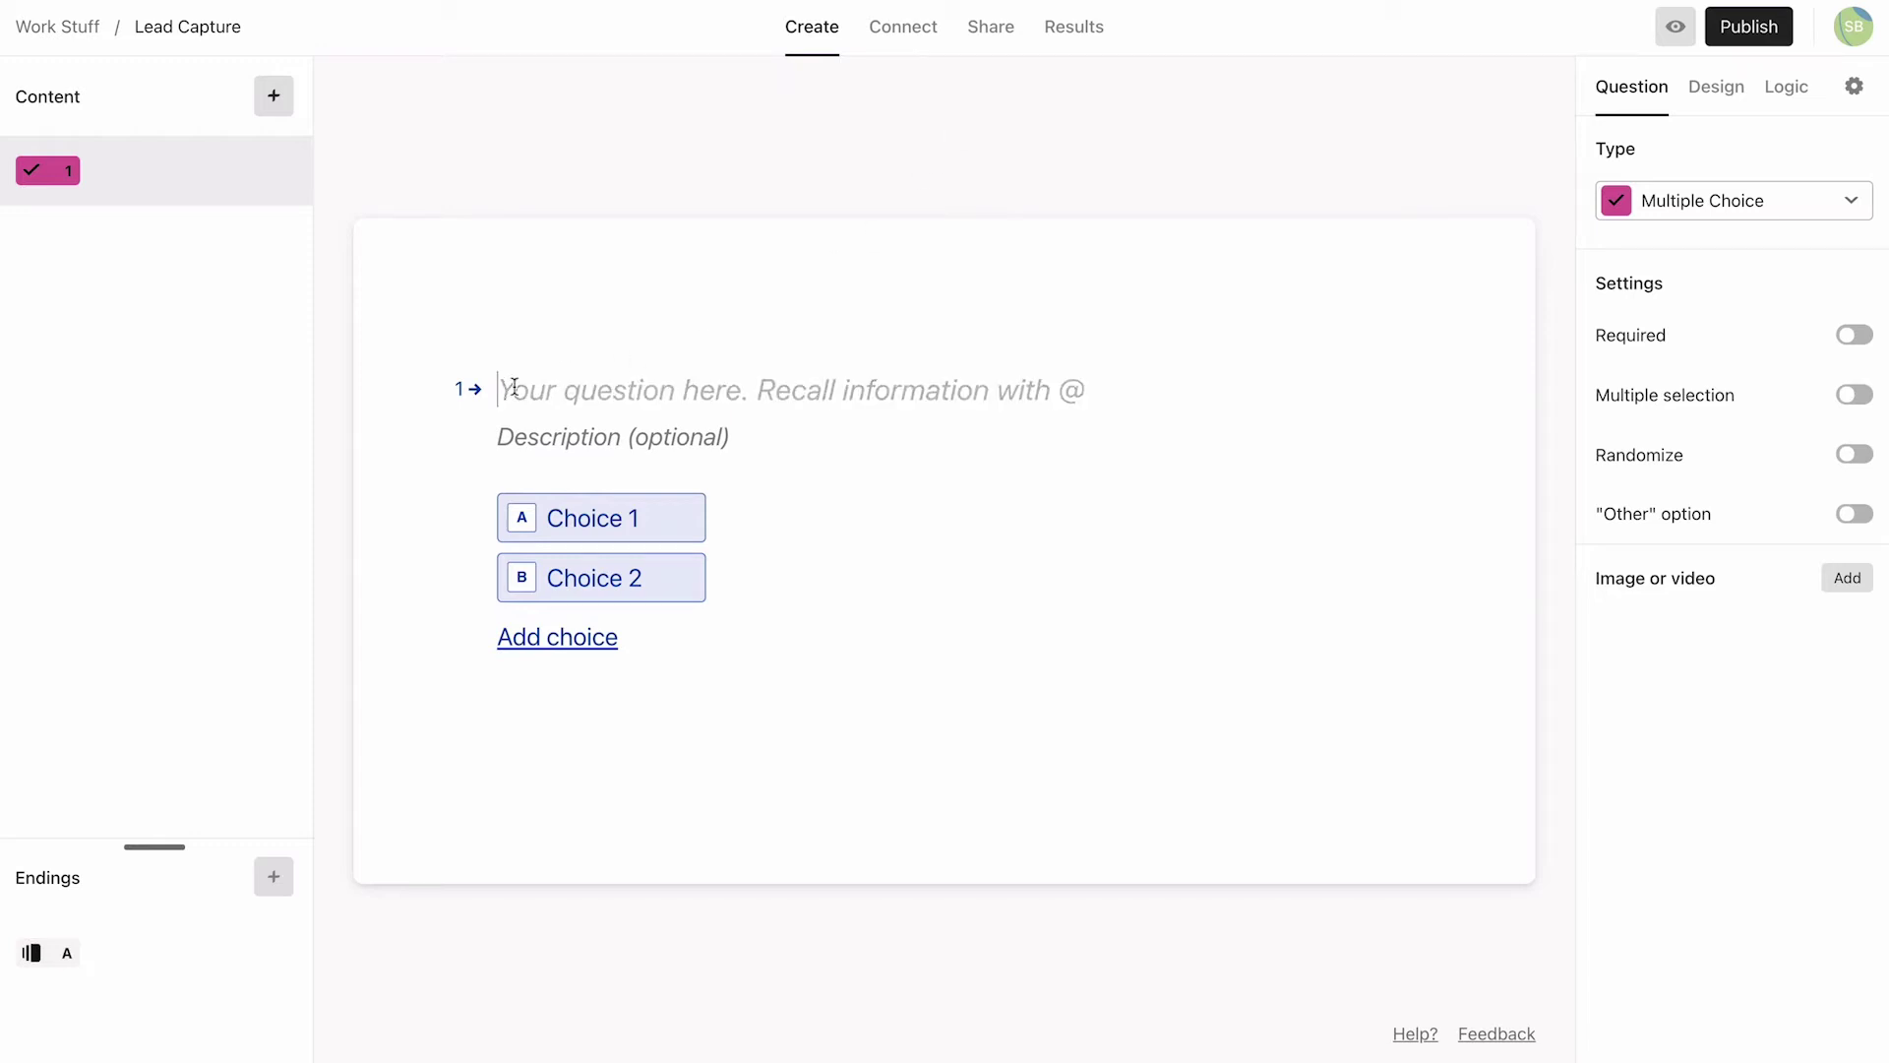
text(Hi there! Wh)
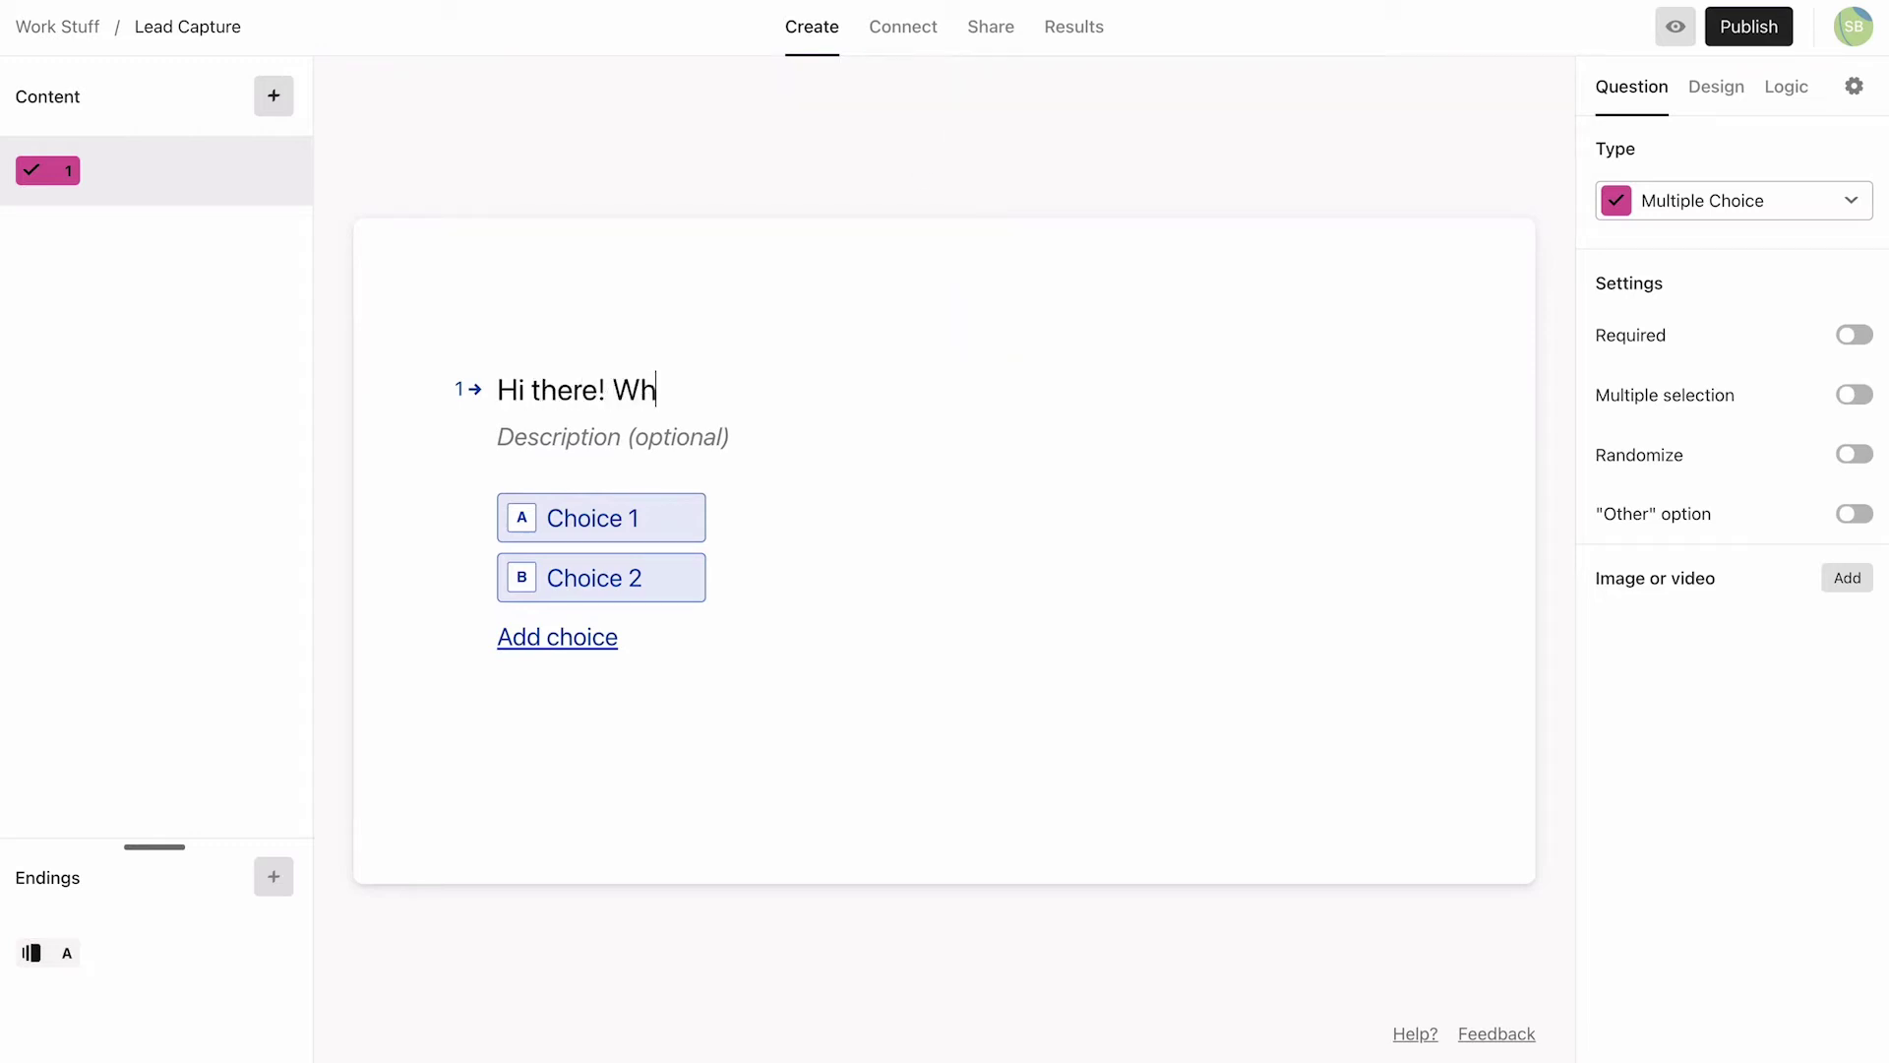
text(at do you need help with?)
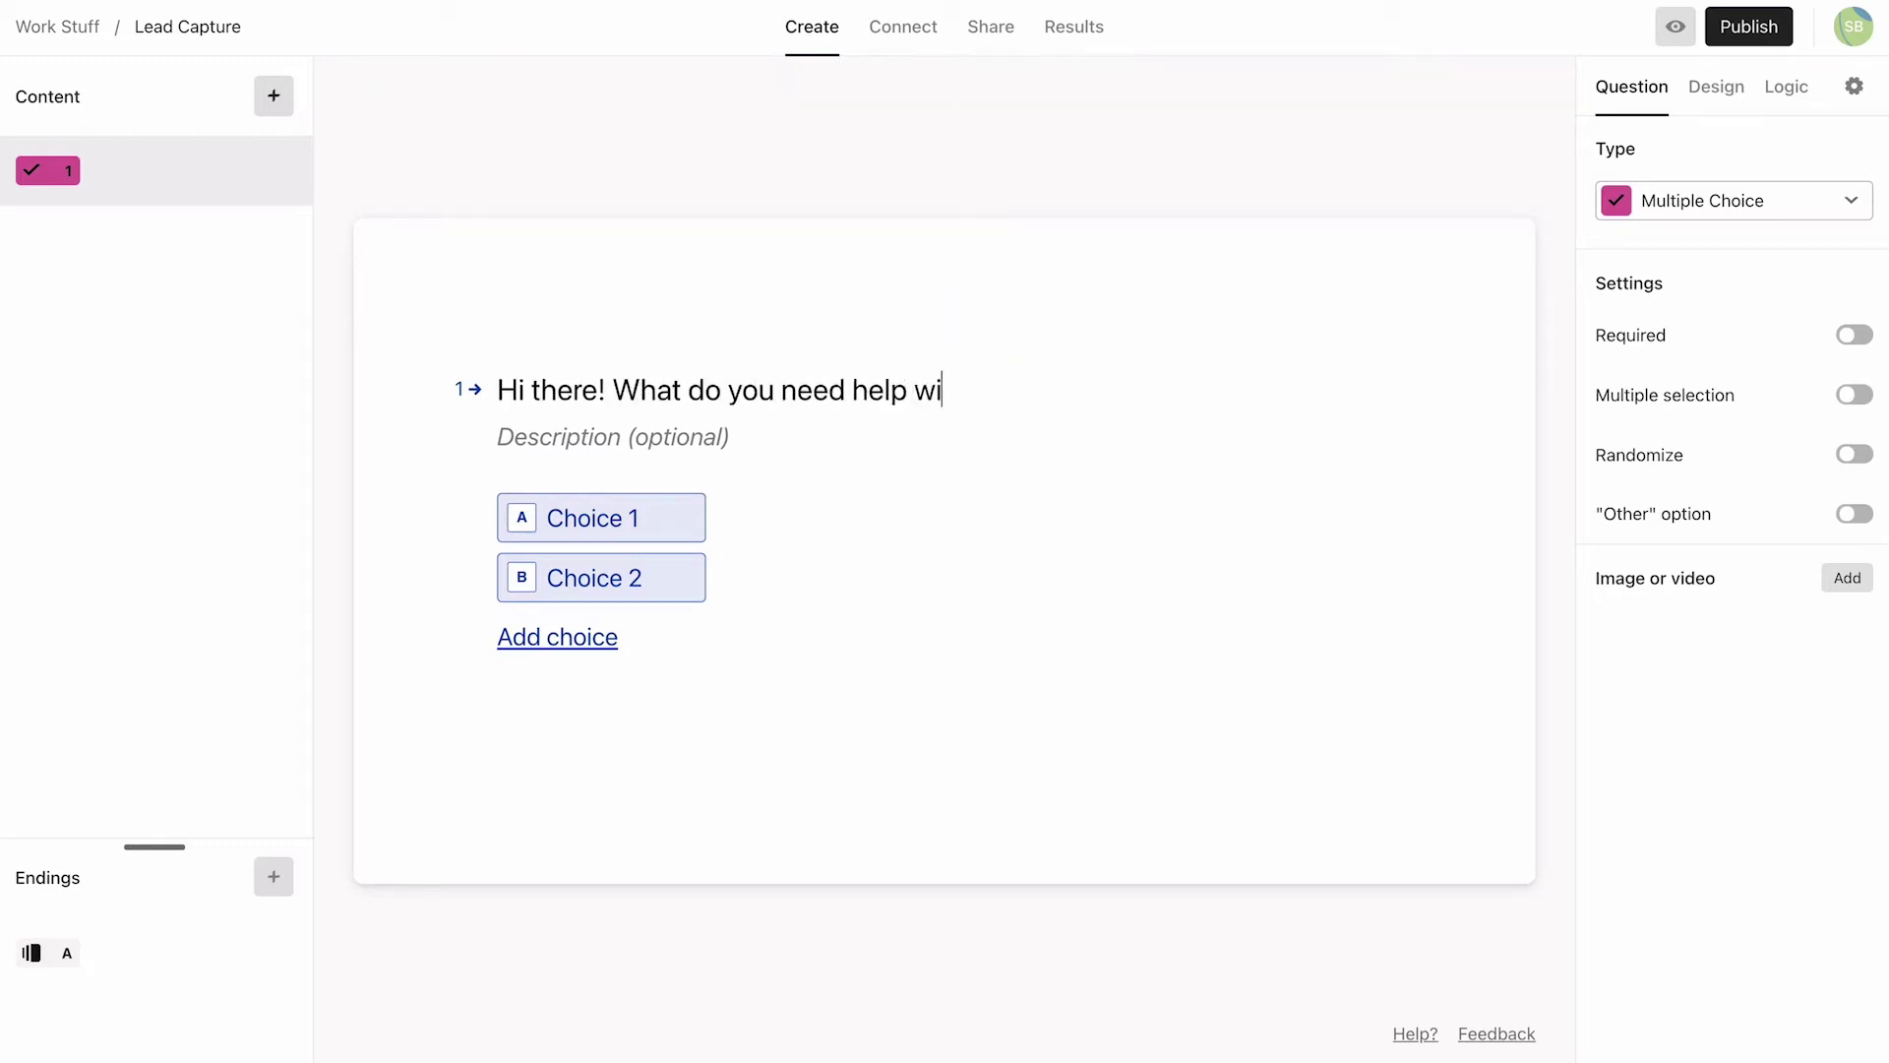
click(560, 514)
text(My website)
key(Return)
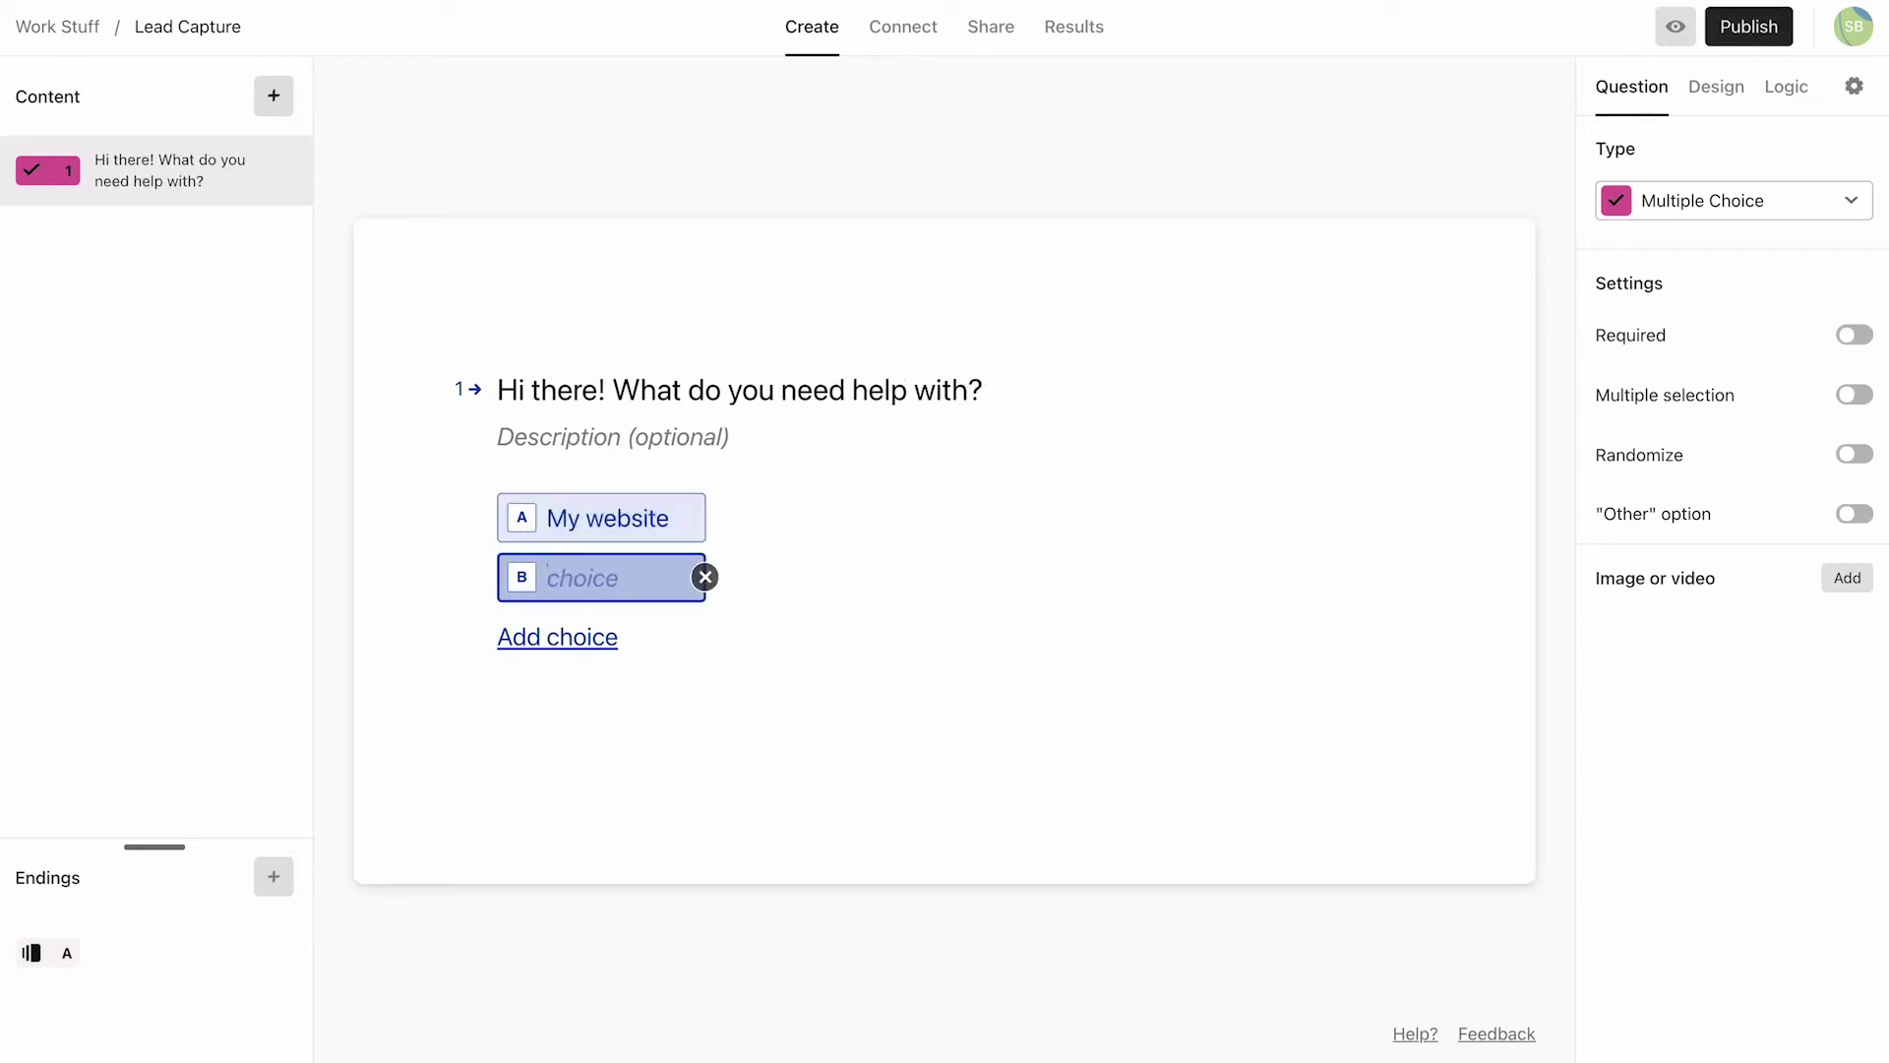
text(Social media)
key(Return)
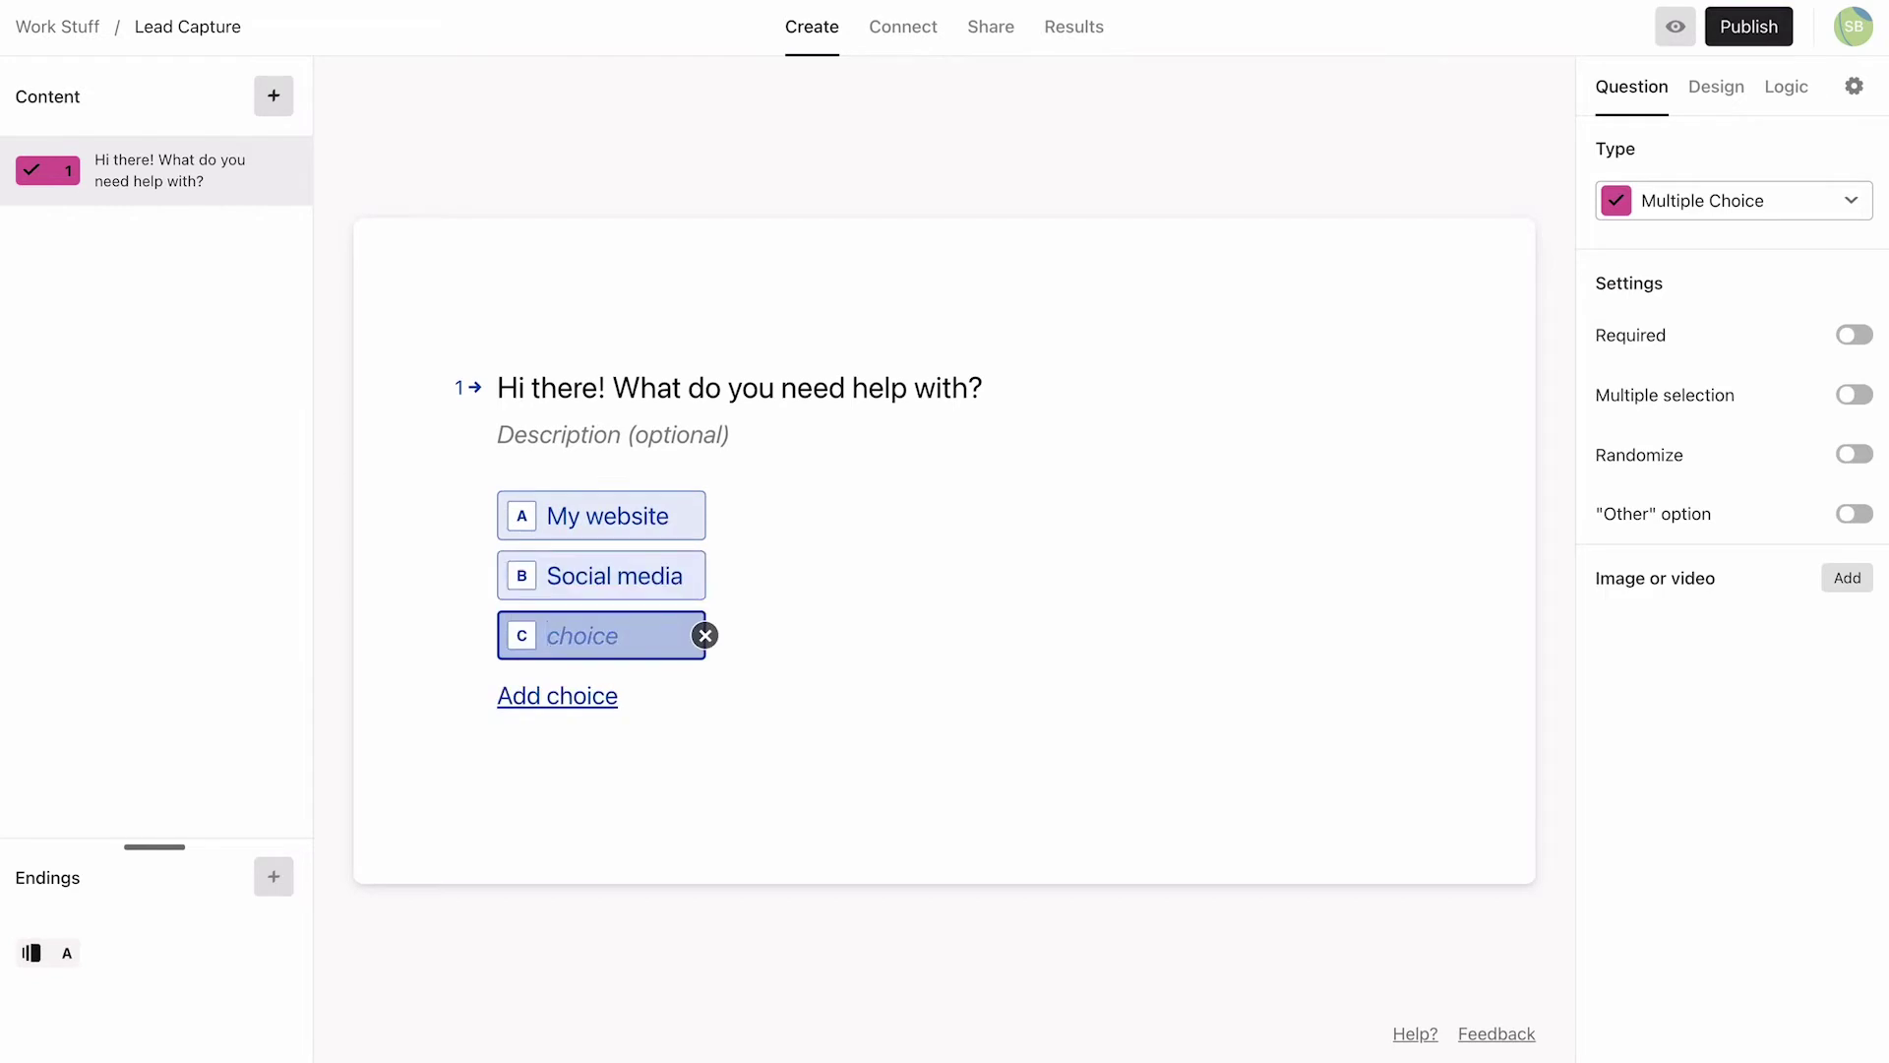
text(Organic traffic to my site (SEO))
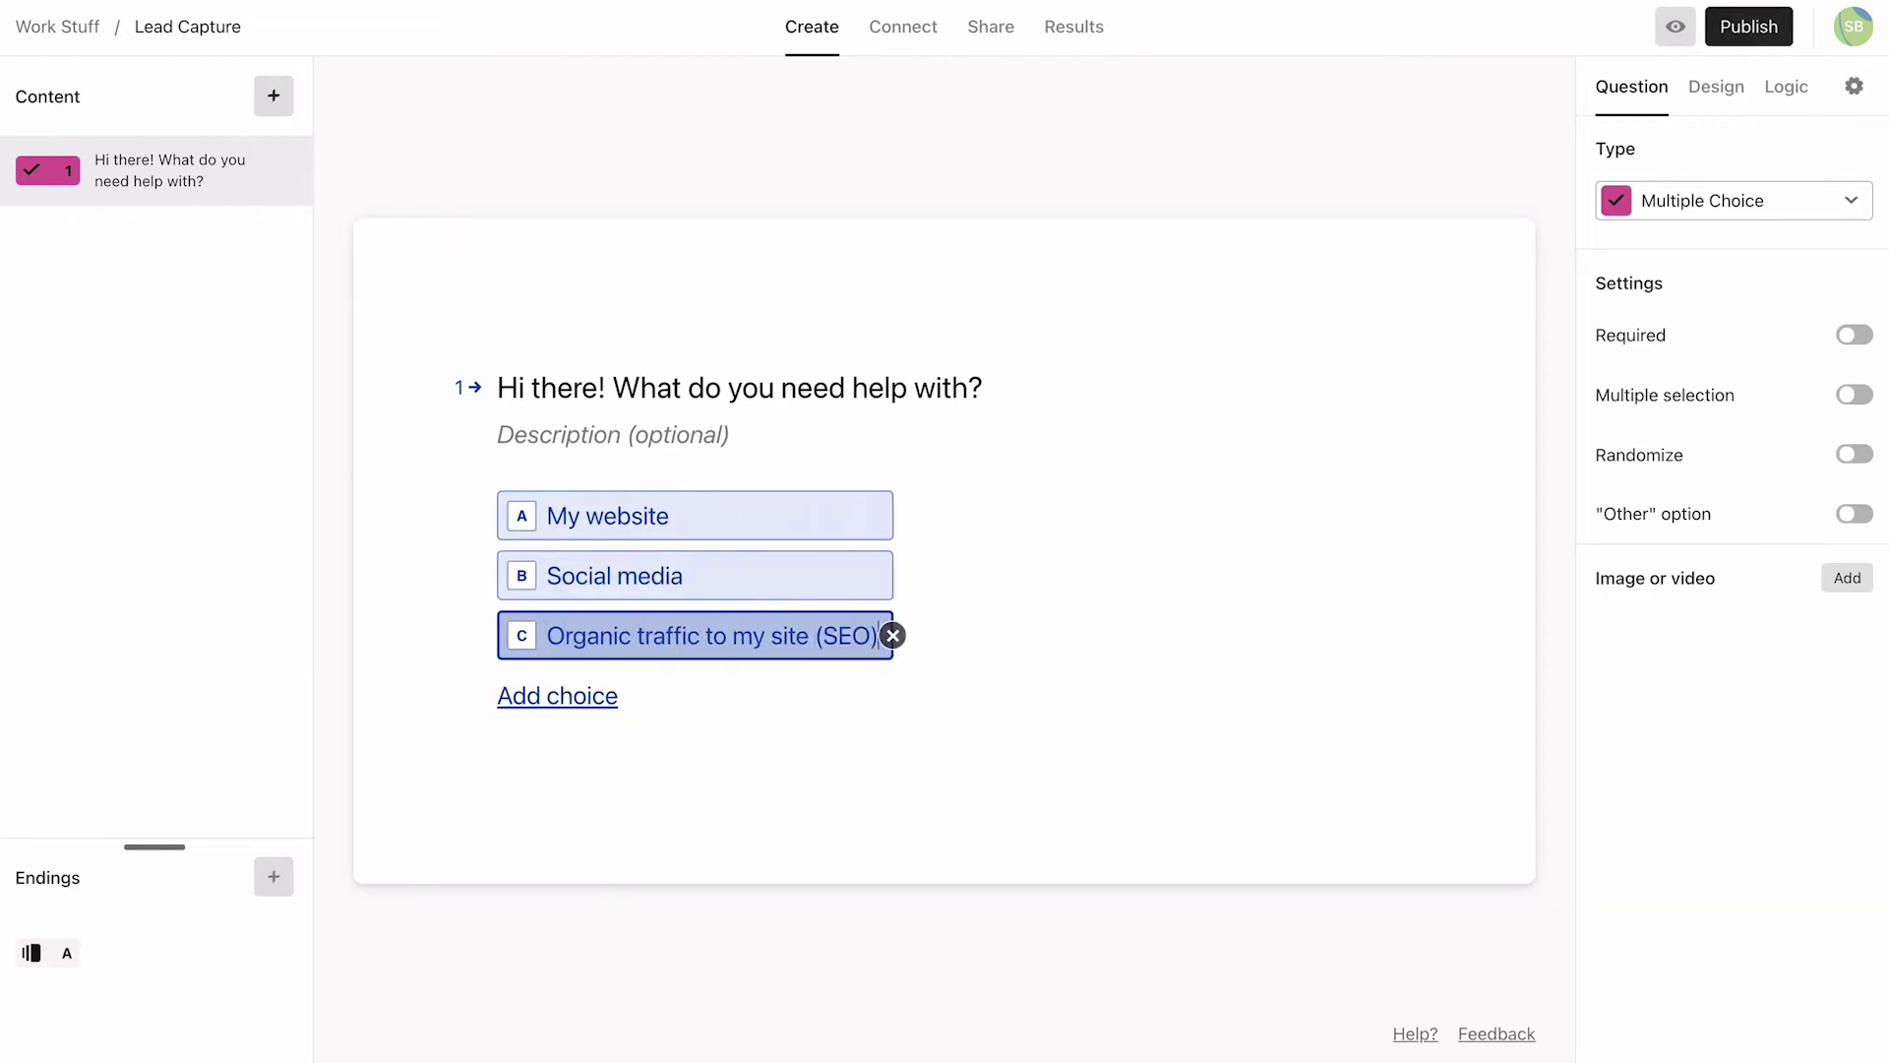
key(Return)
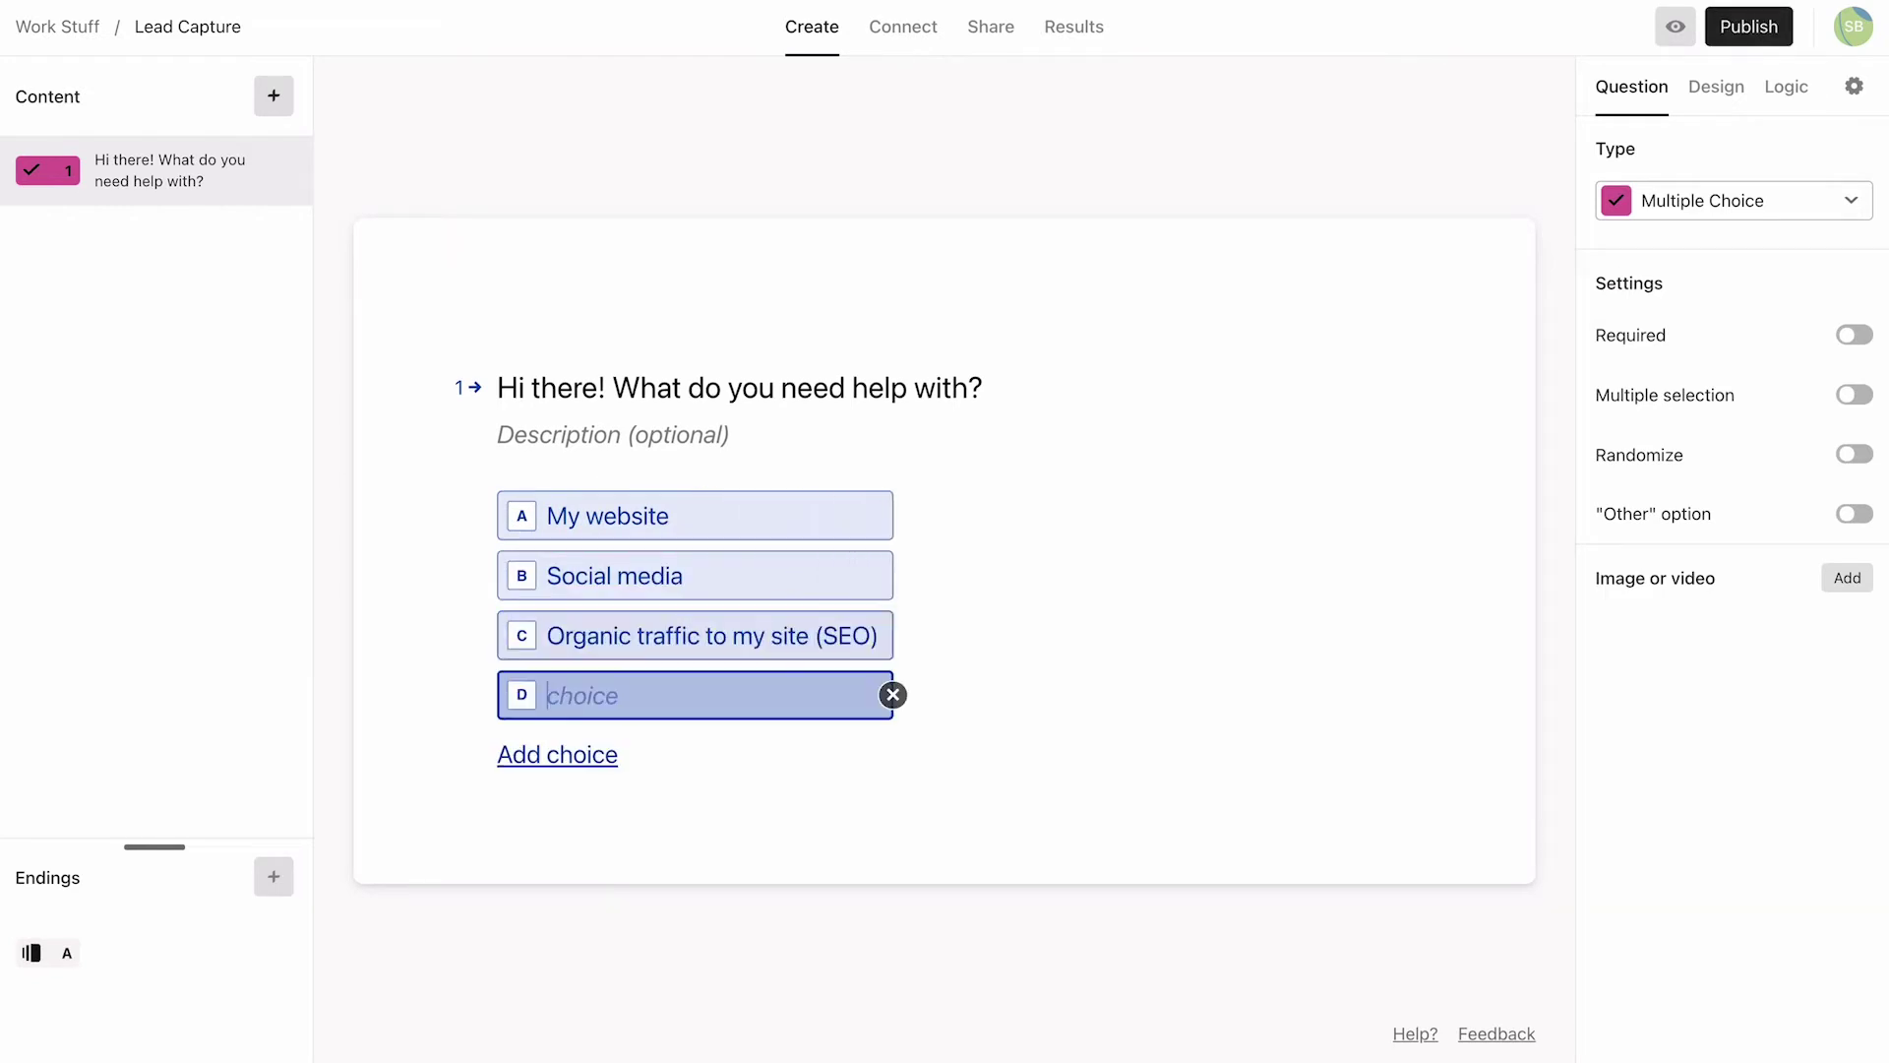
text(My brand)
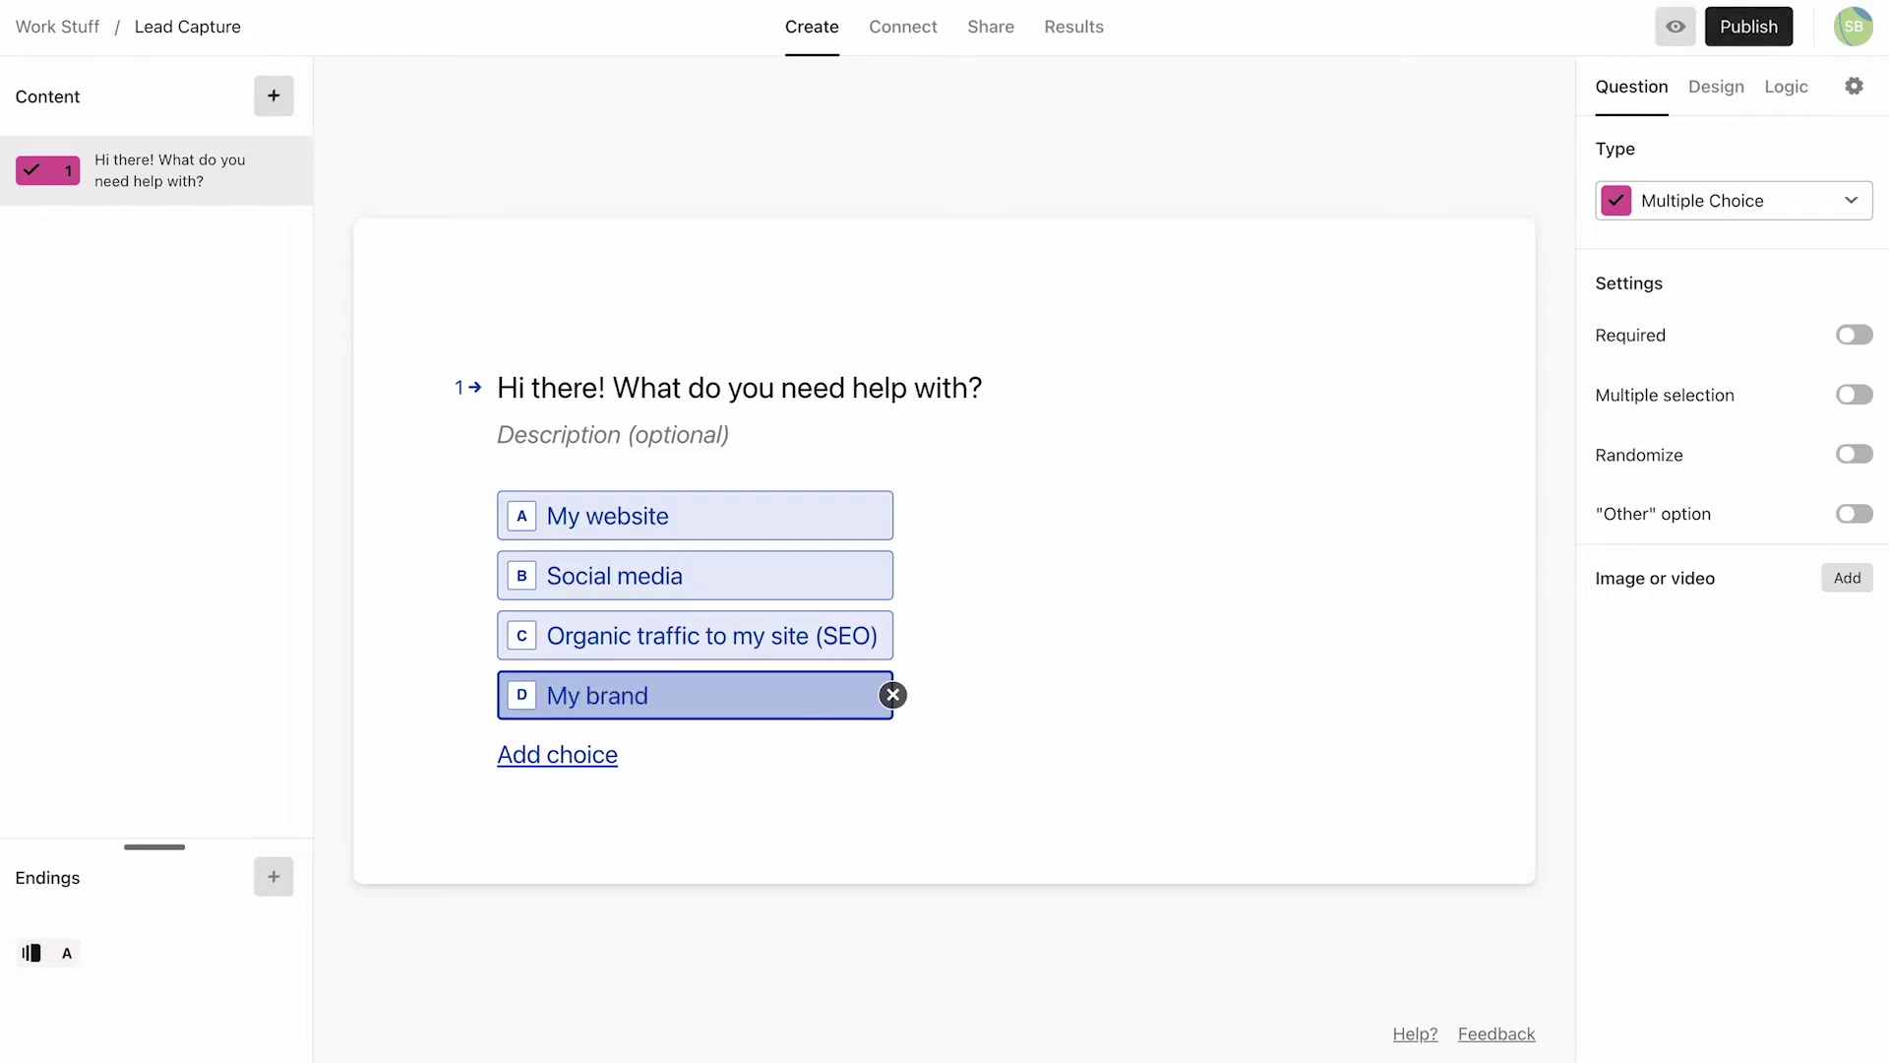
key(Return)
text(I'm not sure)
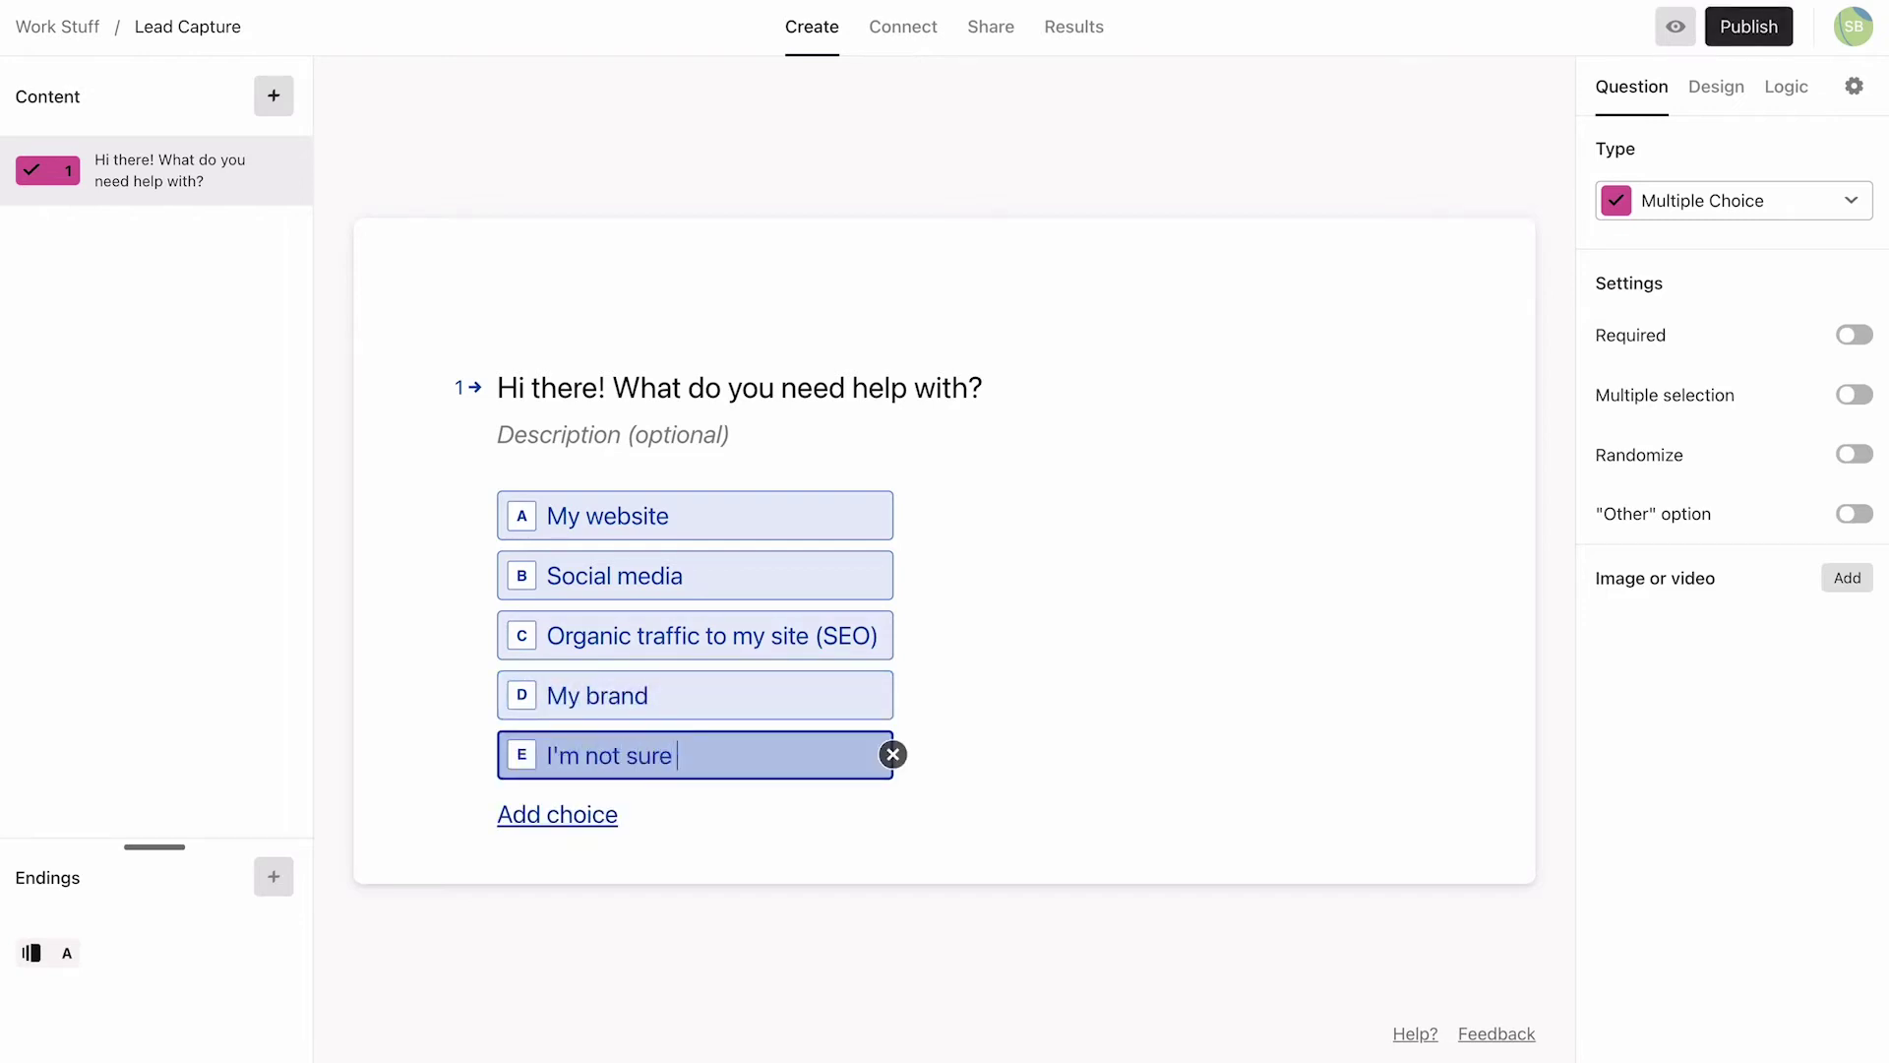
text( yet)
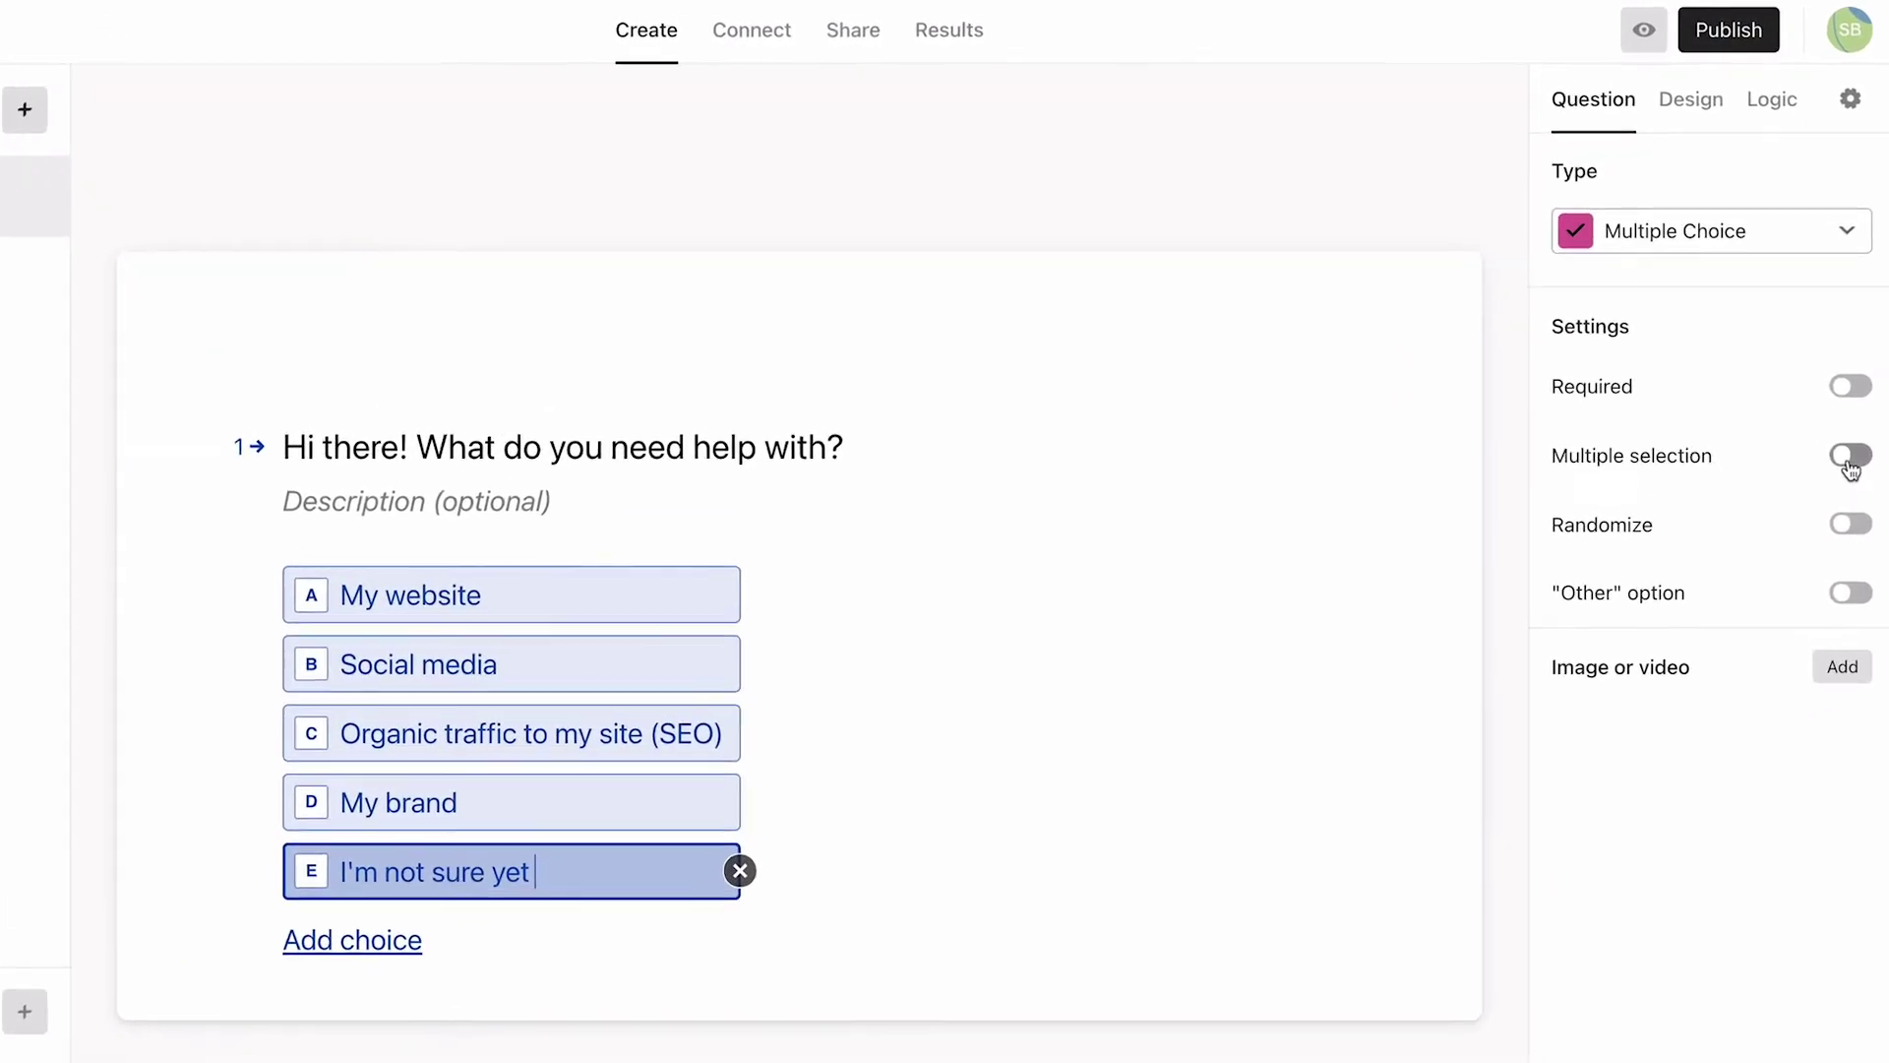
Step: Turn on Multiple selection and Required for question 1
click(1850, 461)
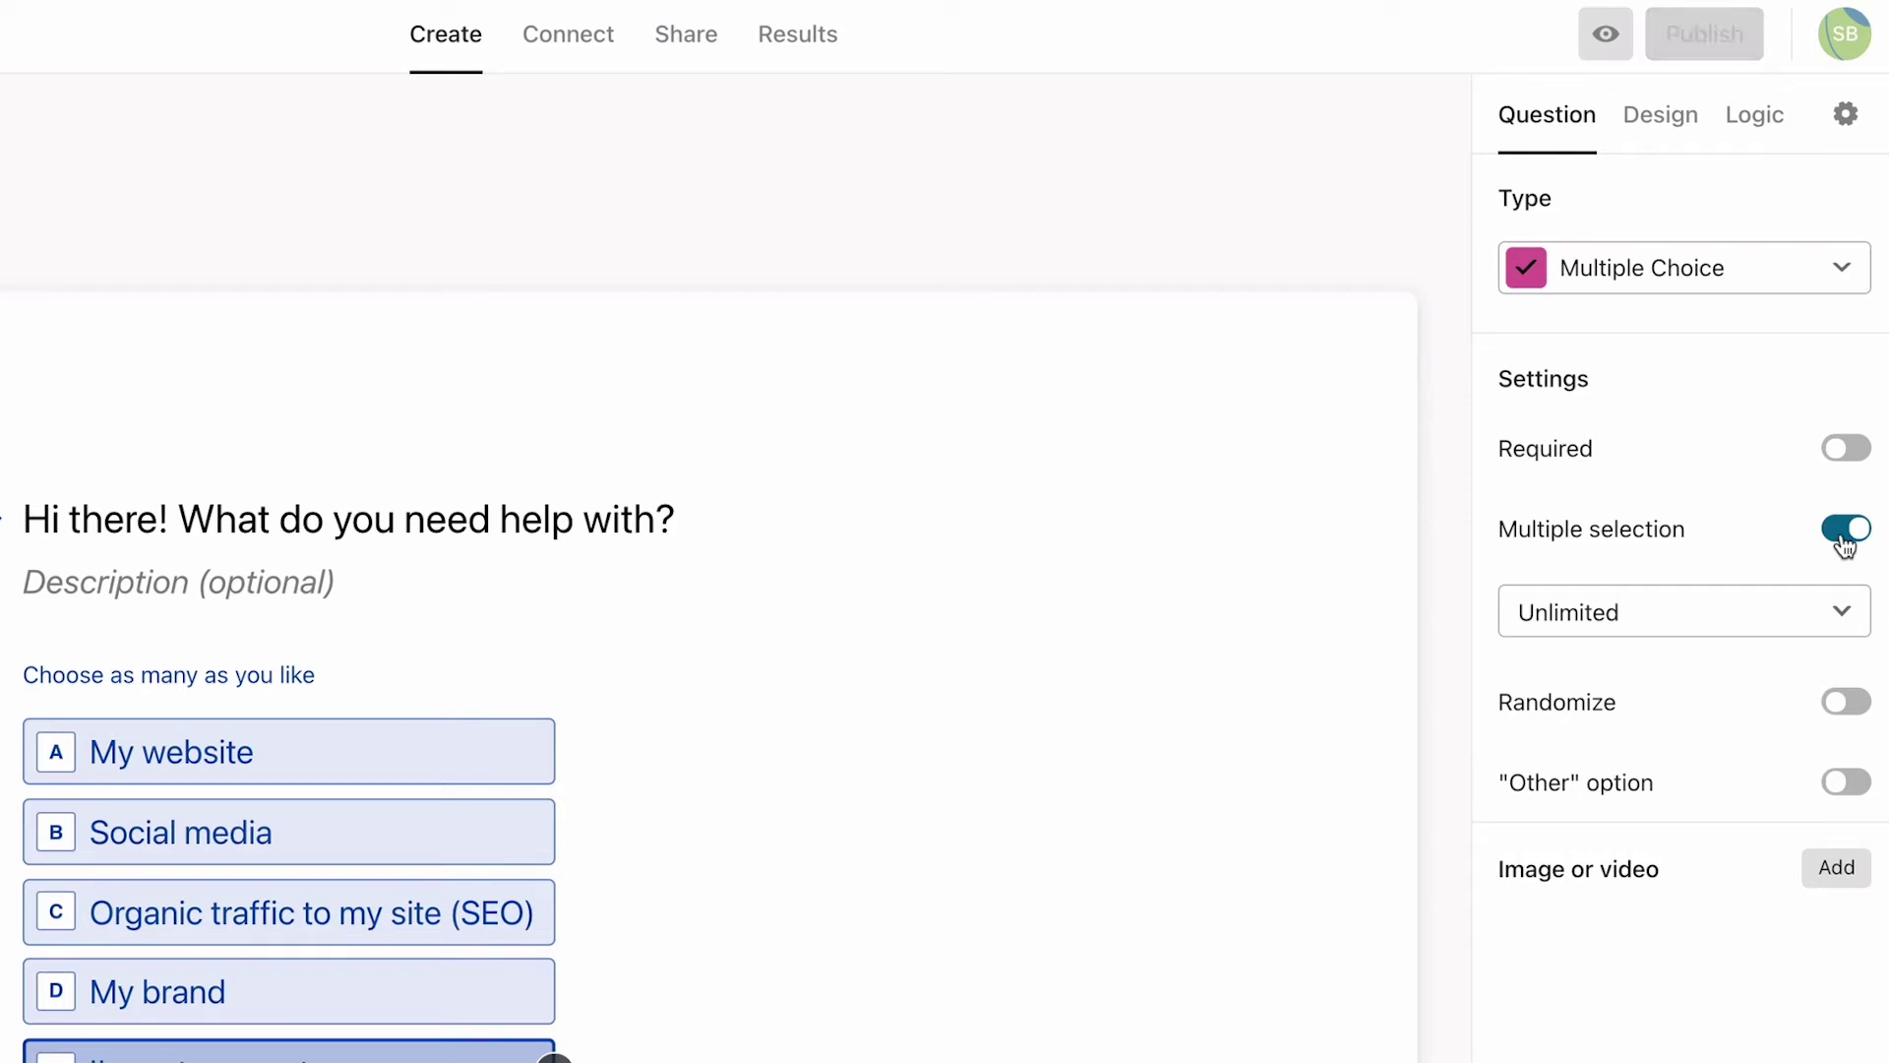
click(1843, 454)
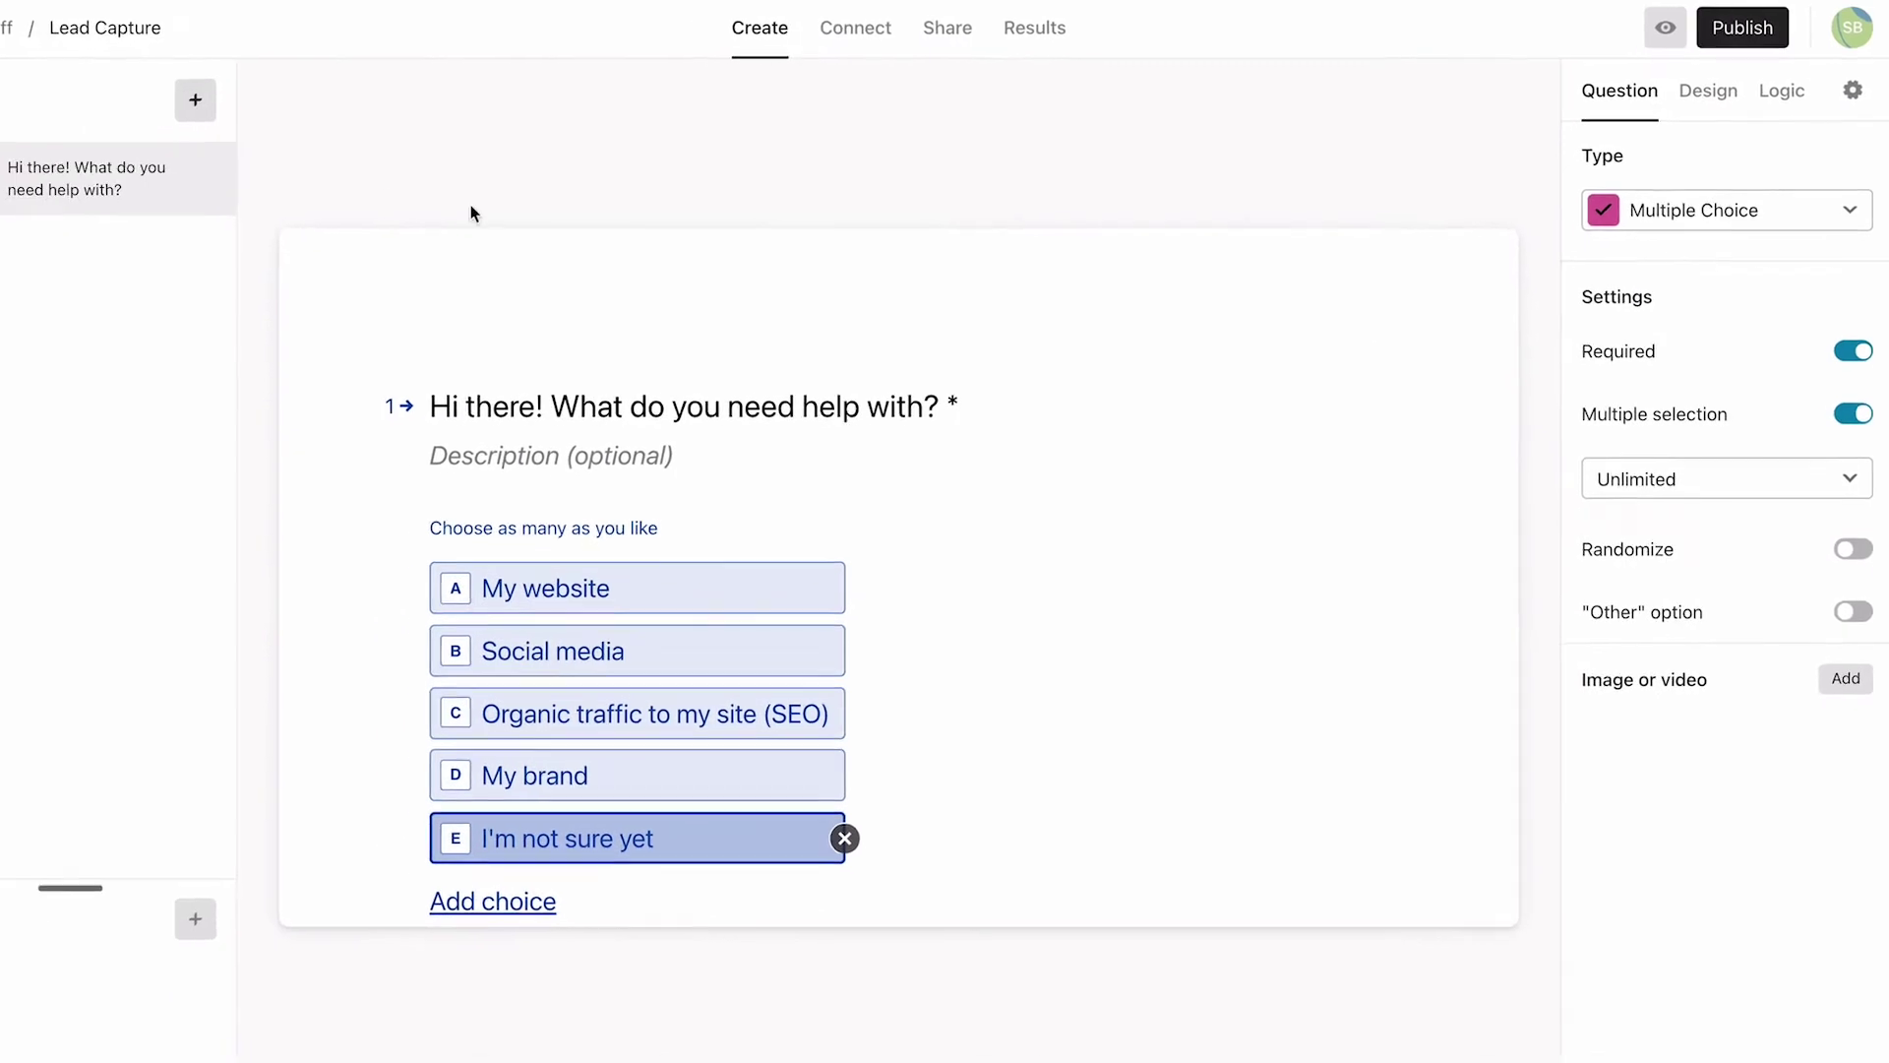
click(195, 101)
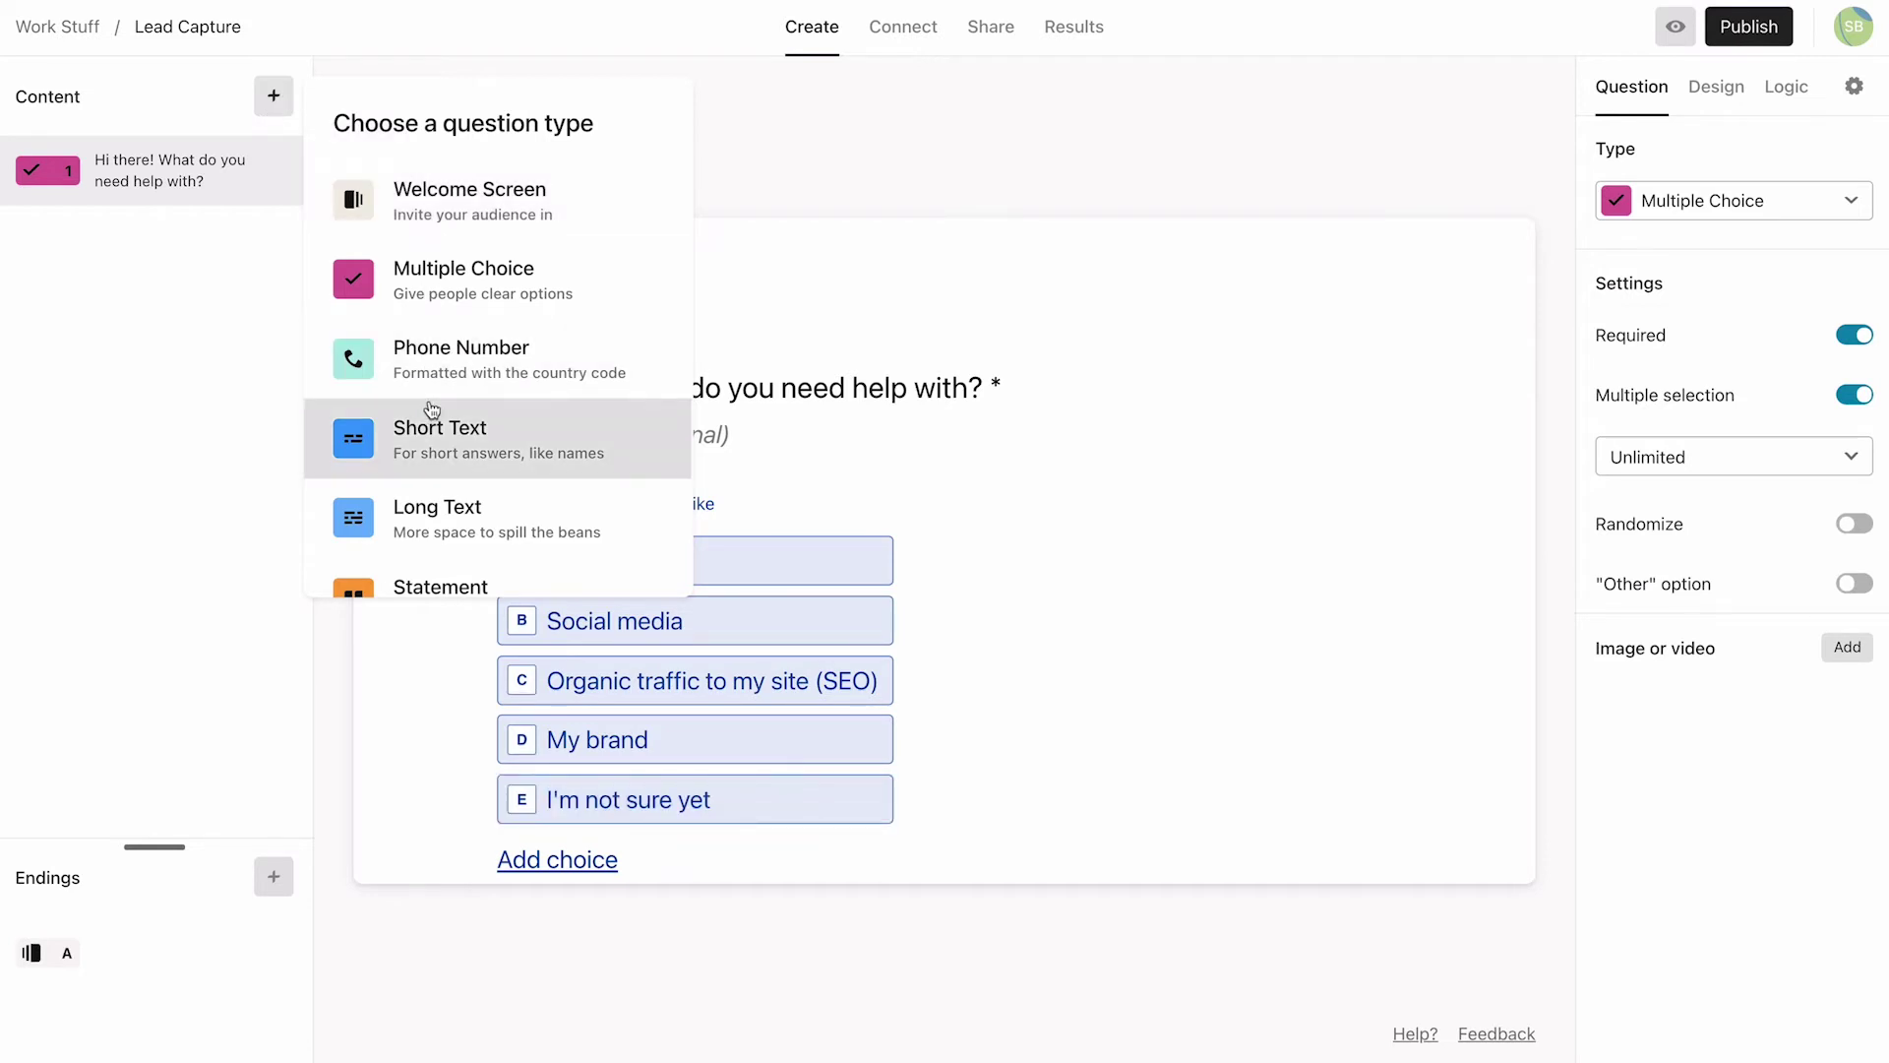
Step: Add a Website question 'Thanks! Can you please drop a link to your website below:' with a skip-if-none description
scroll(430, 409, down, 5)
scroll(430, 408, down, 5)
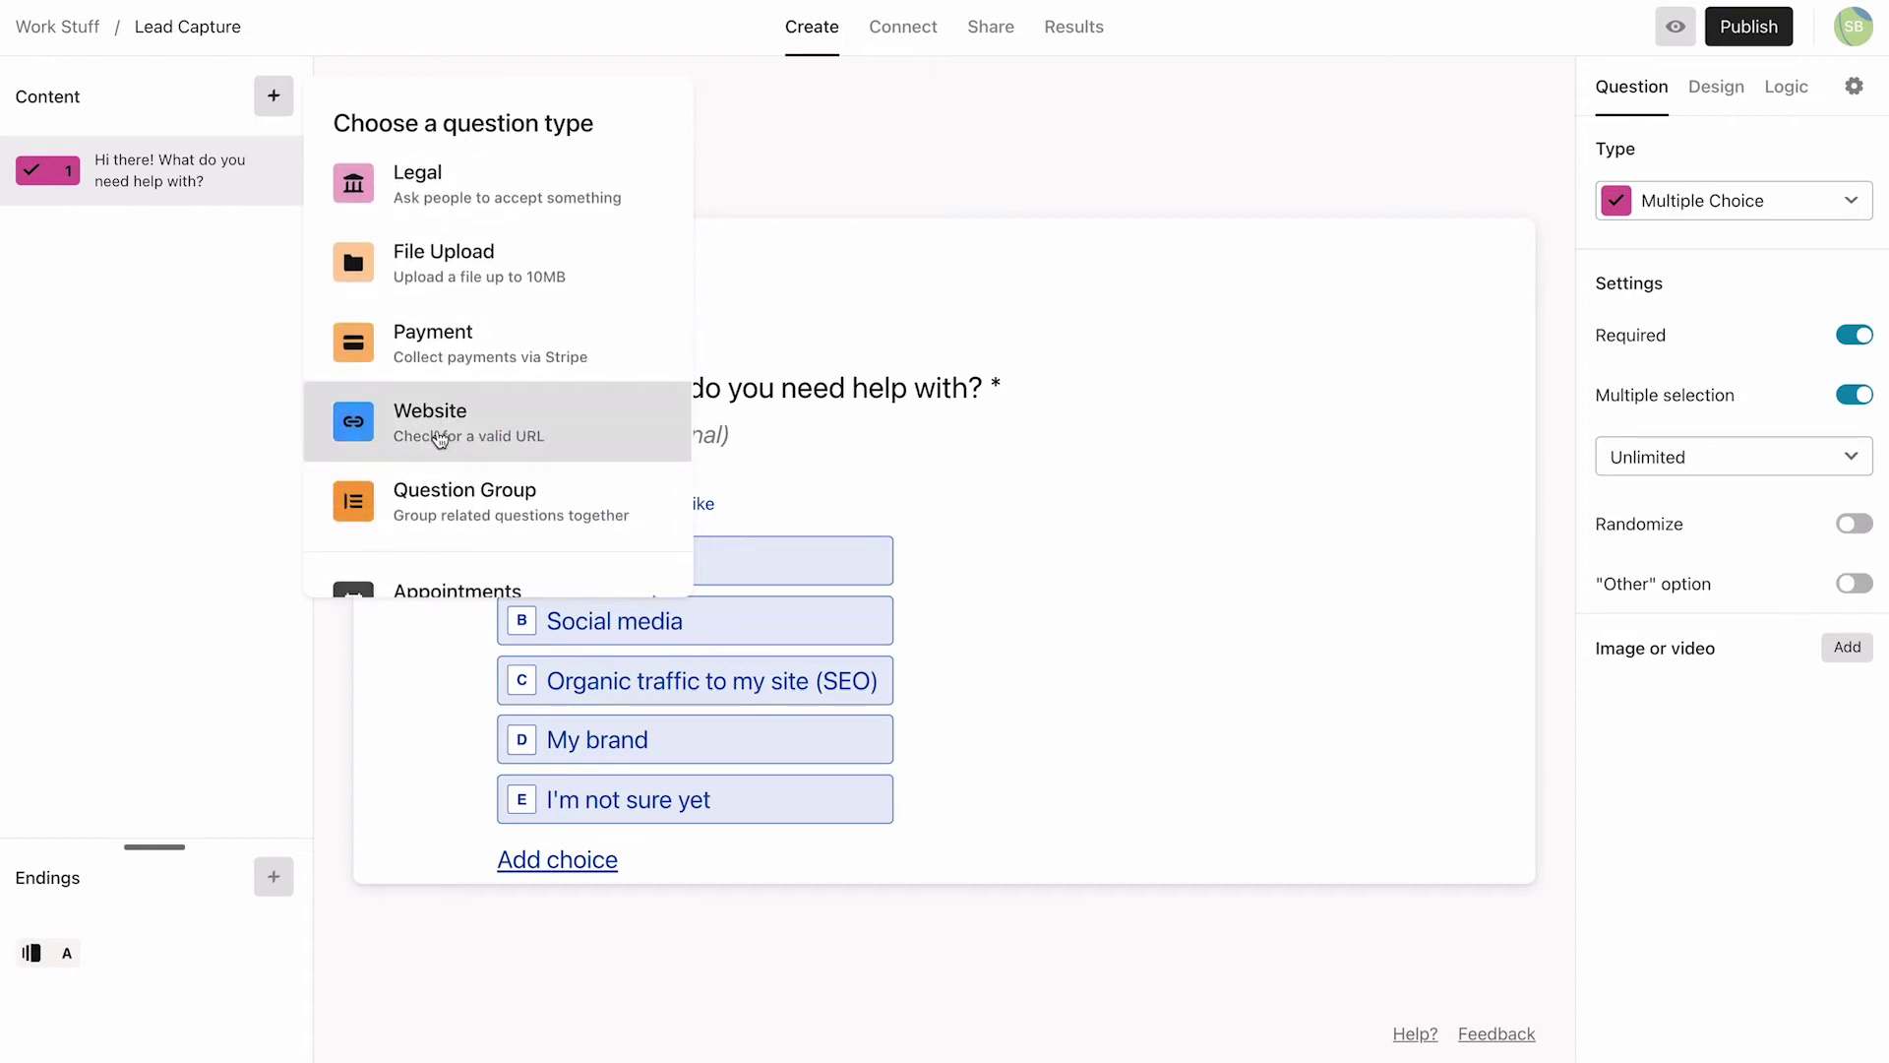
click(440, 439)
text(Thank)
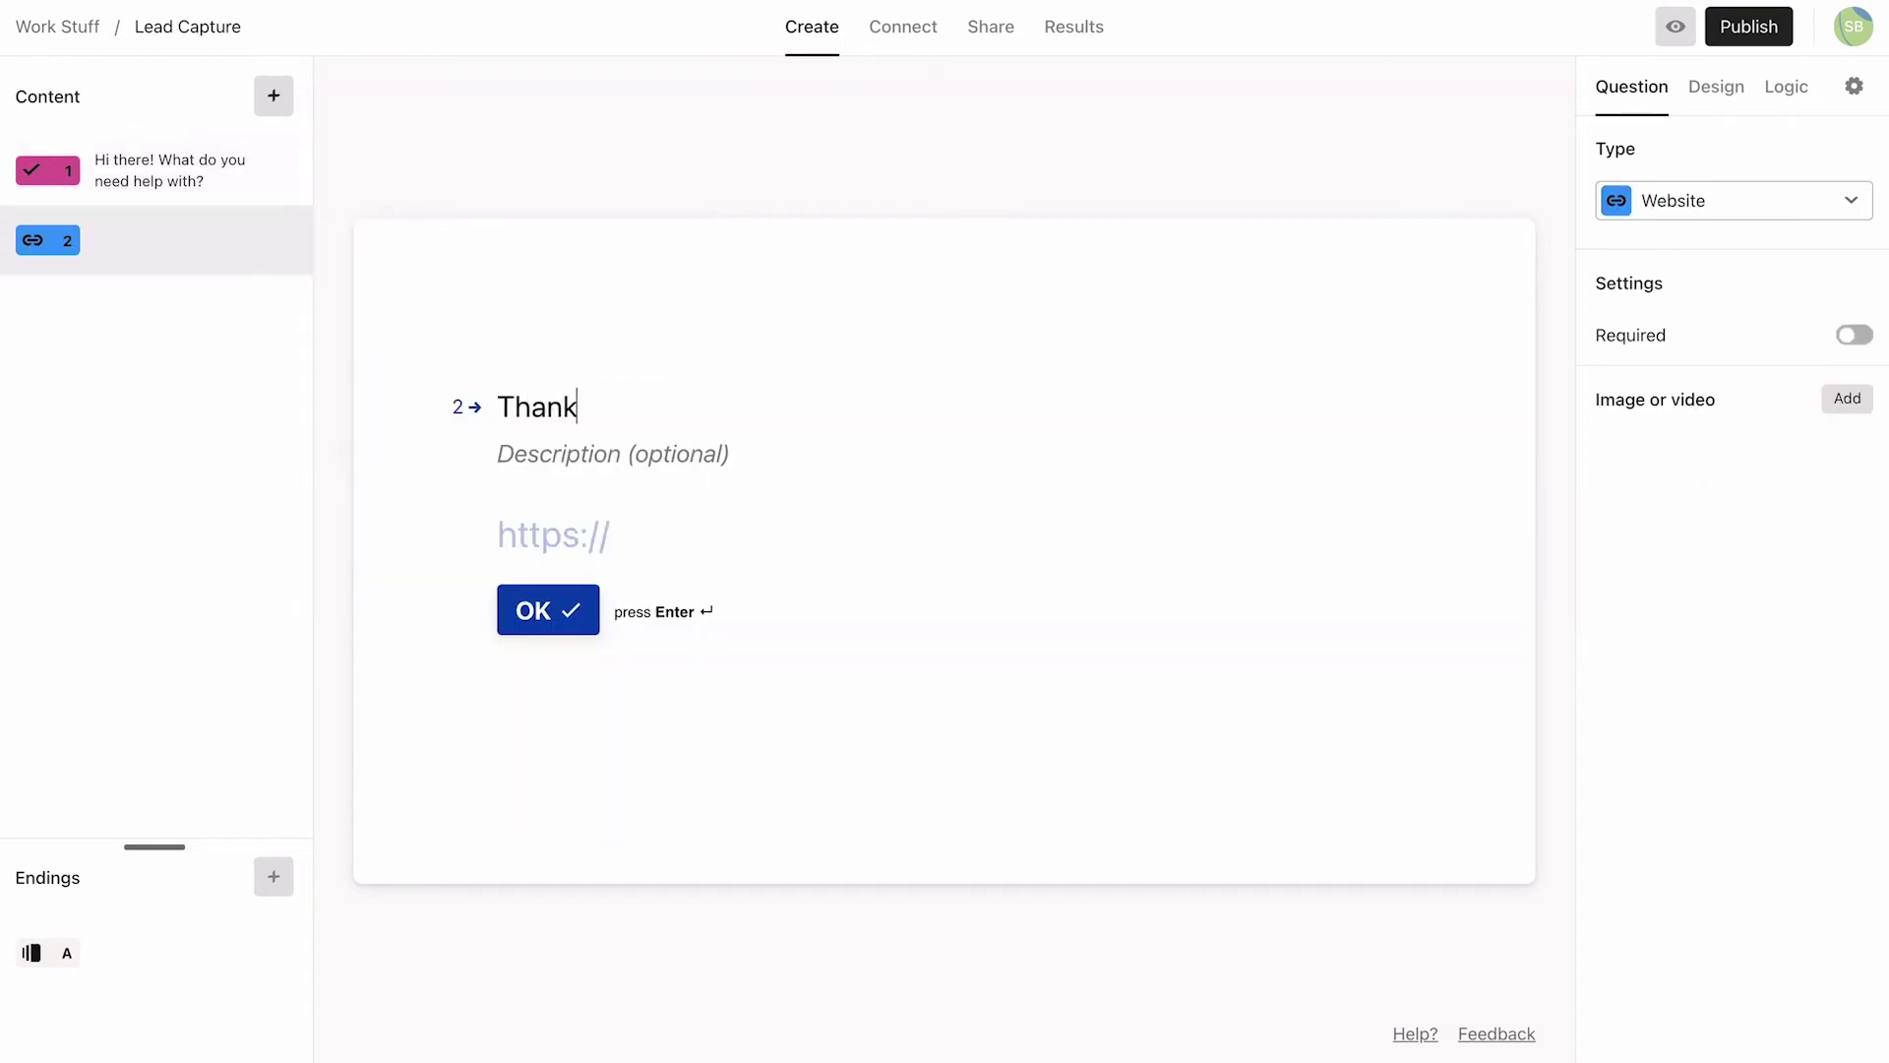
text(s! Can you pleas)
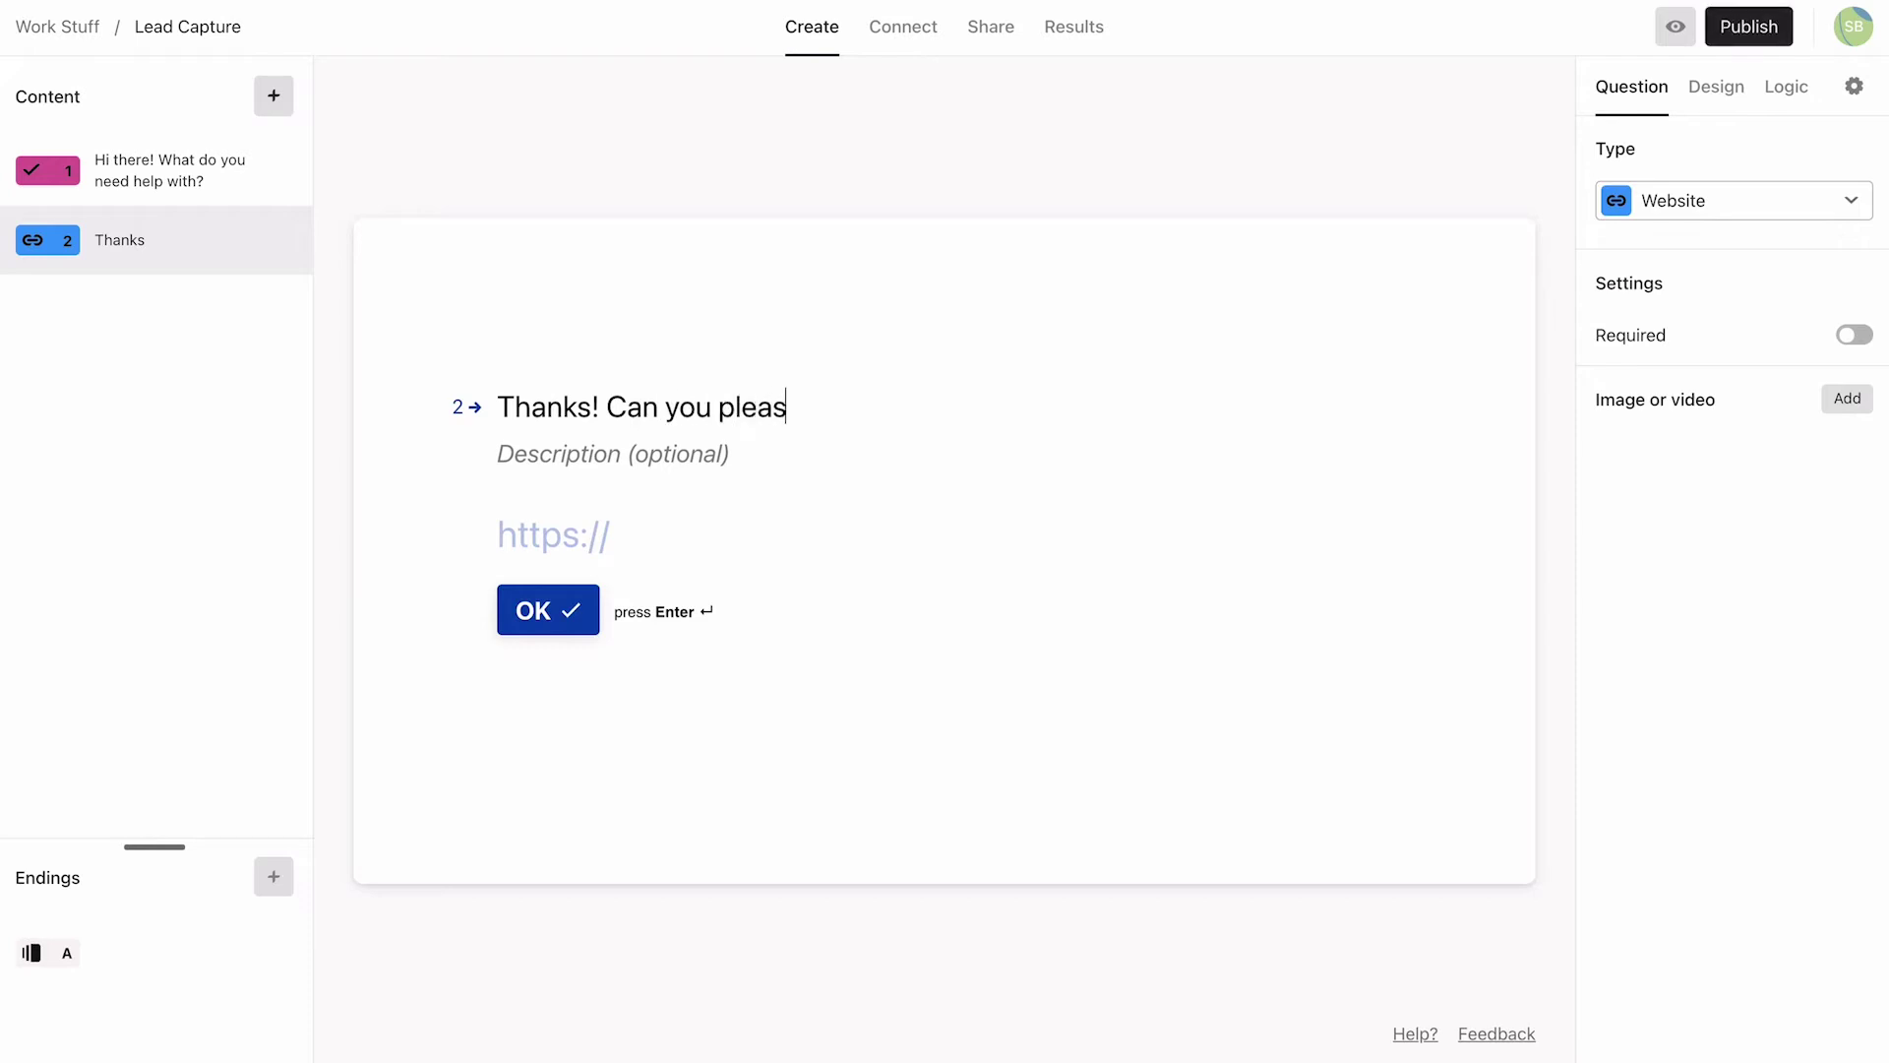
text(e drop a link to your )
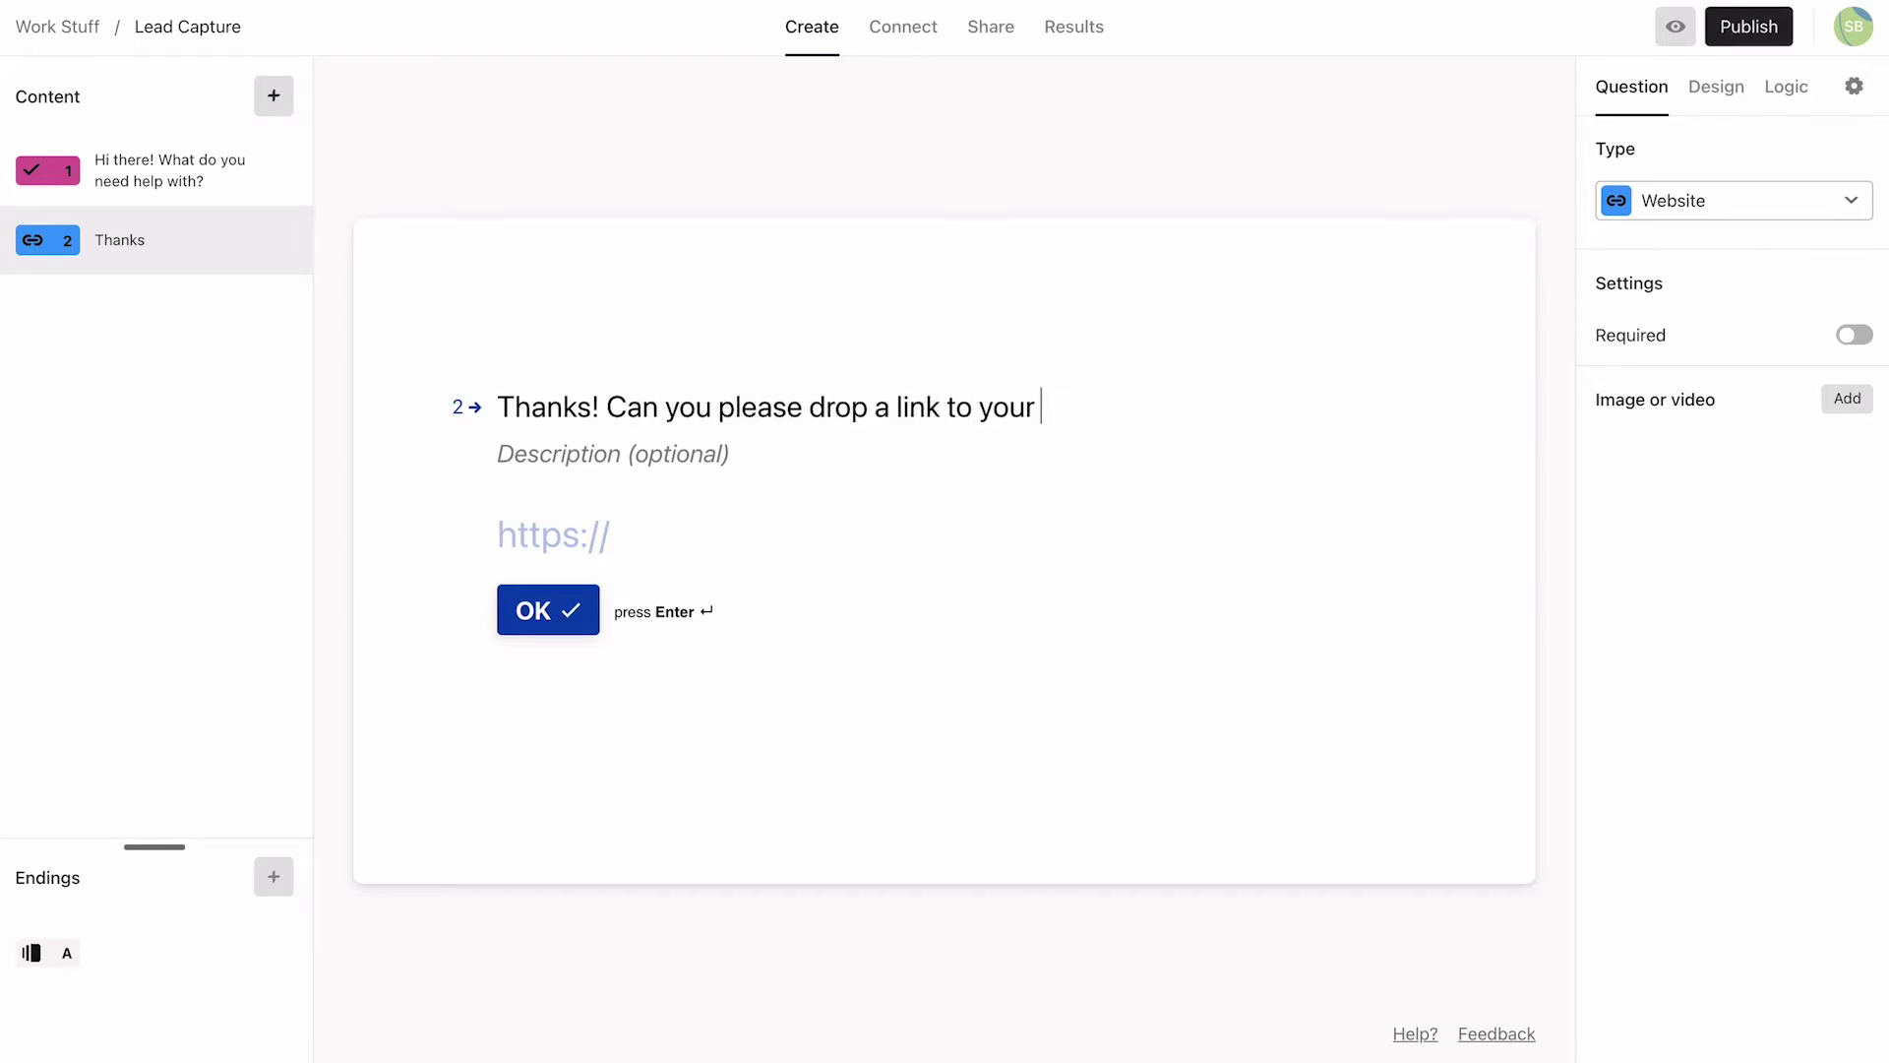
text(website below:)
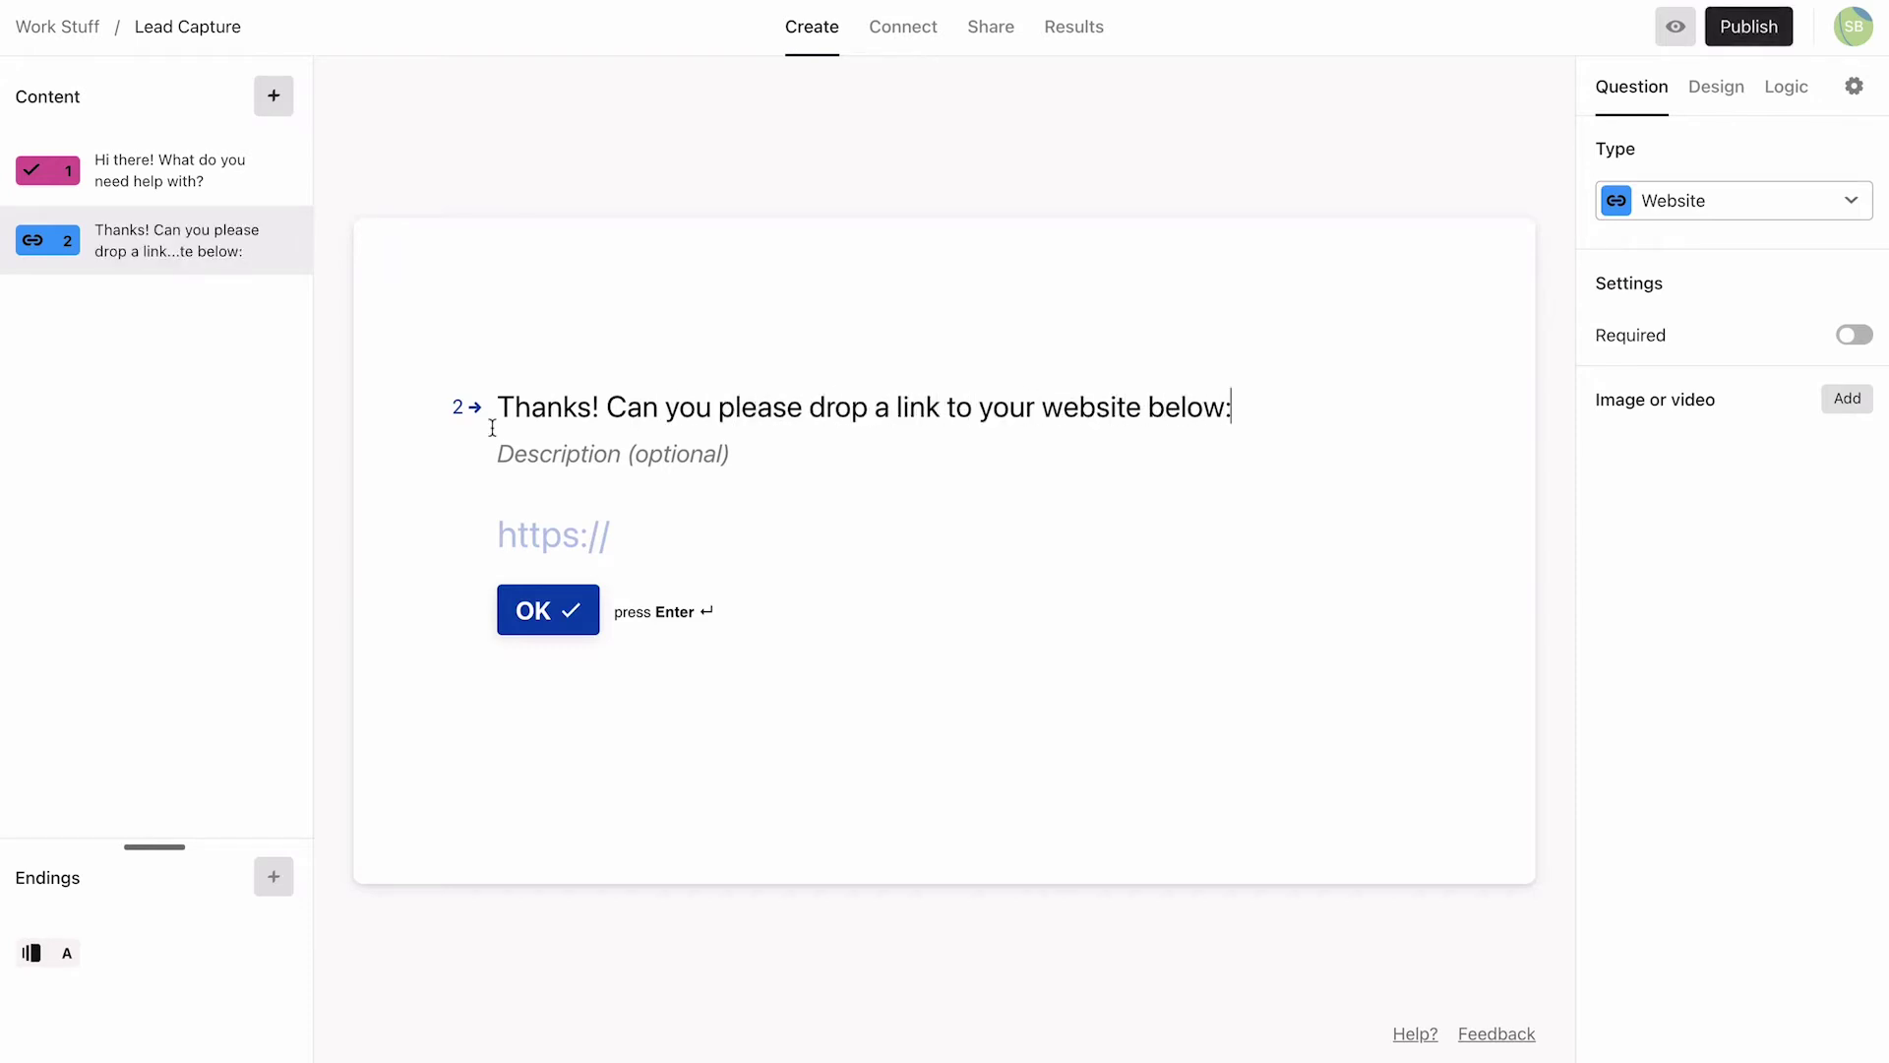
click(506, 449)
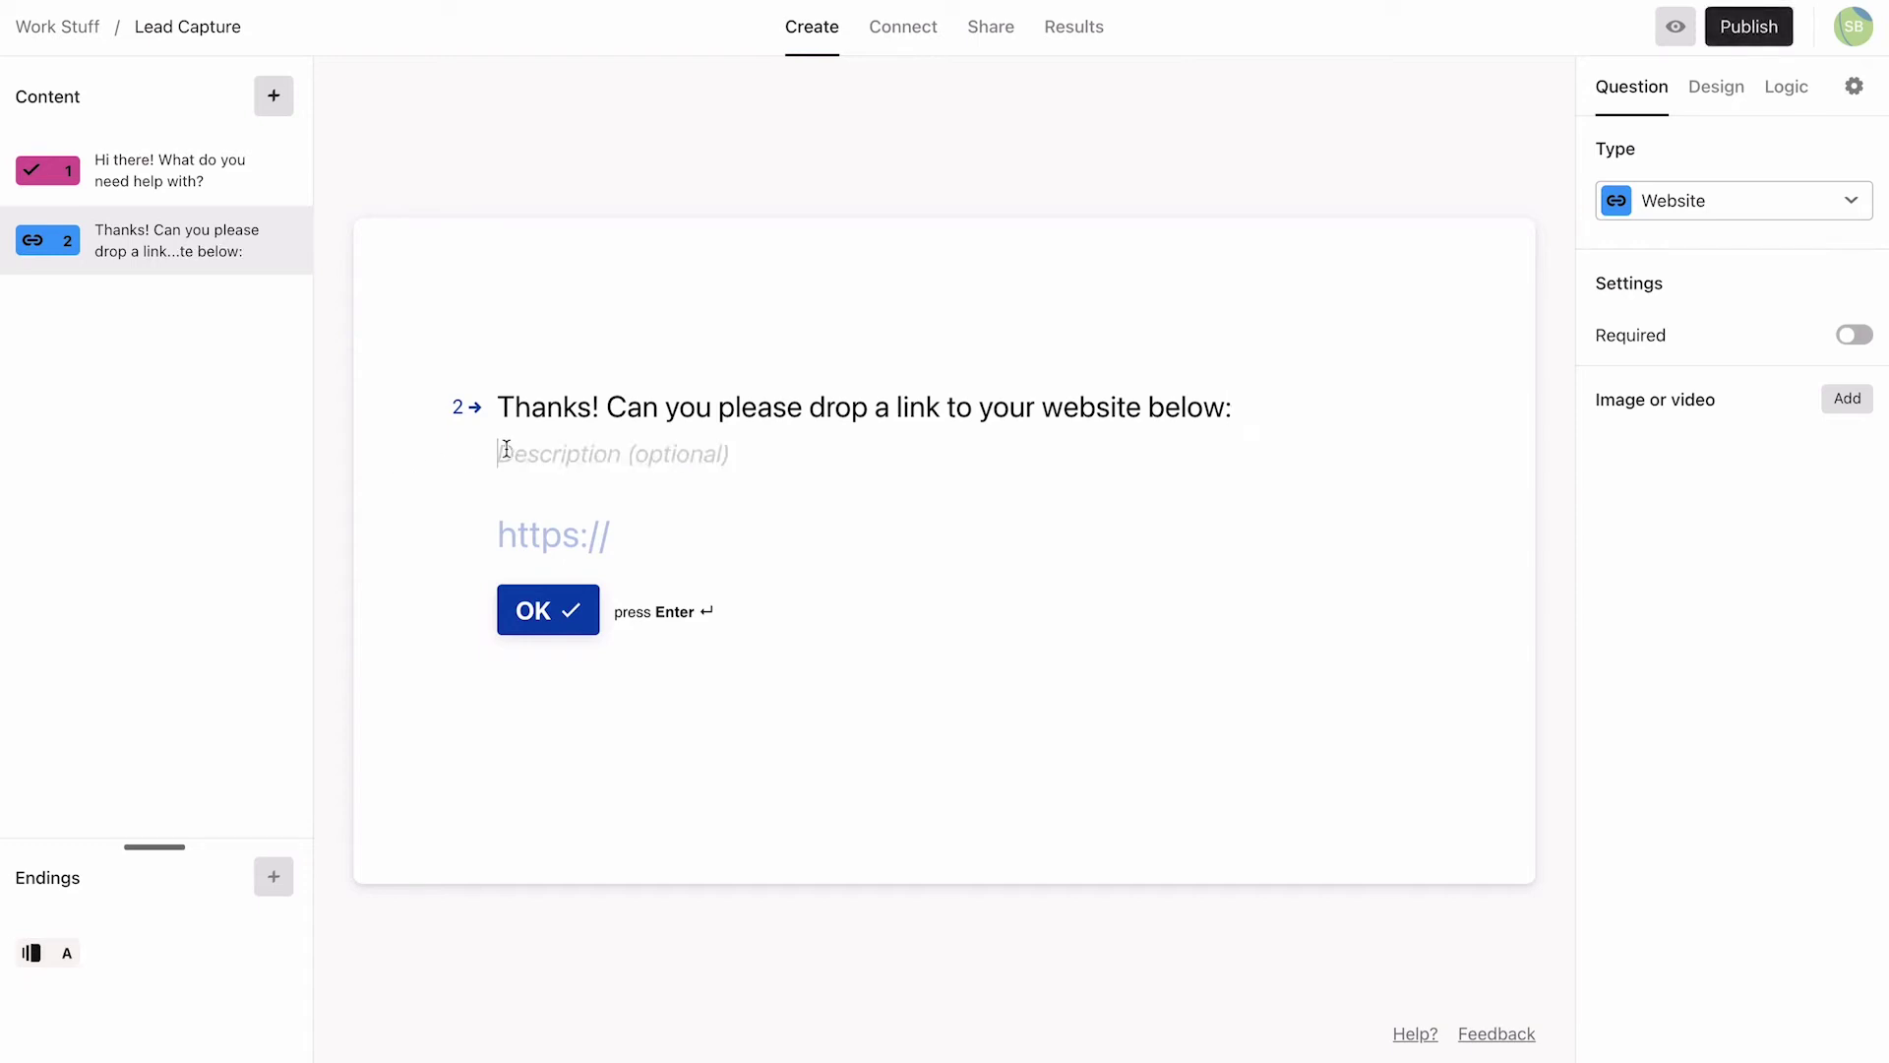
text(If you)
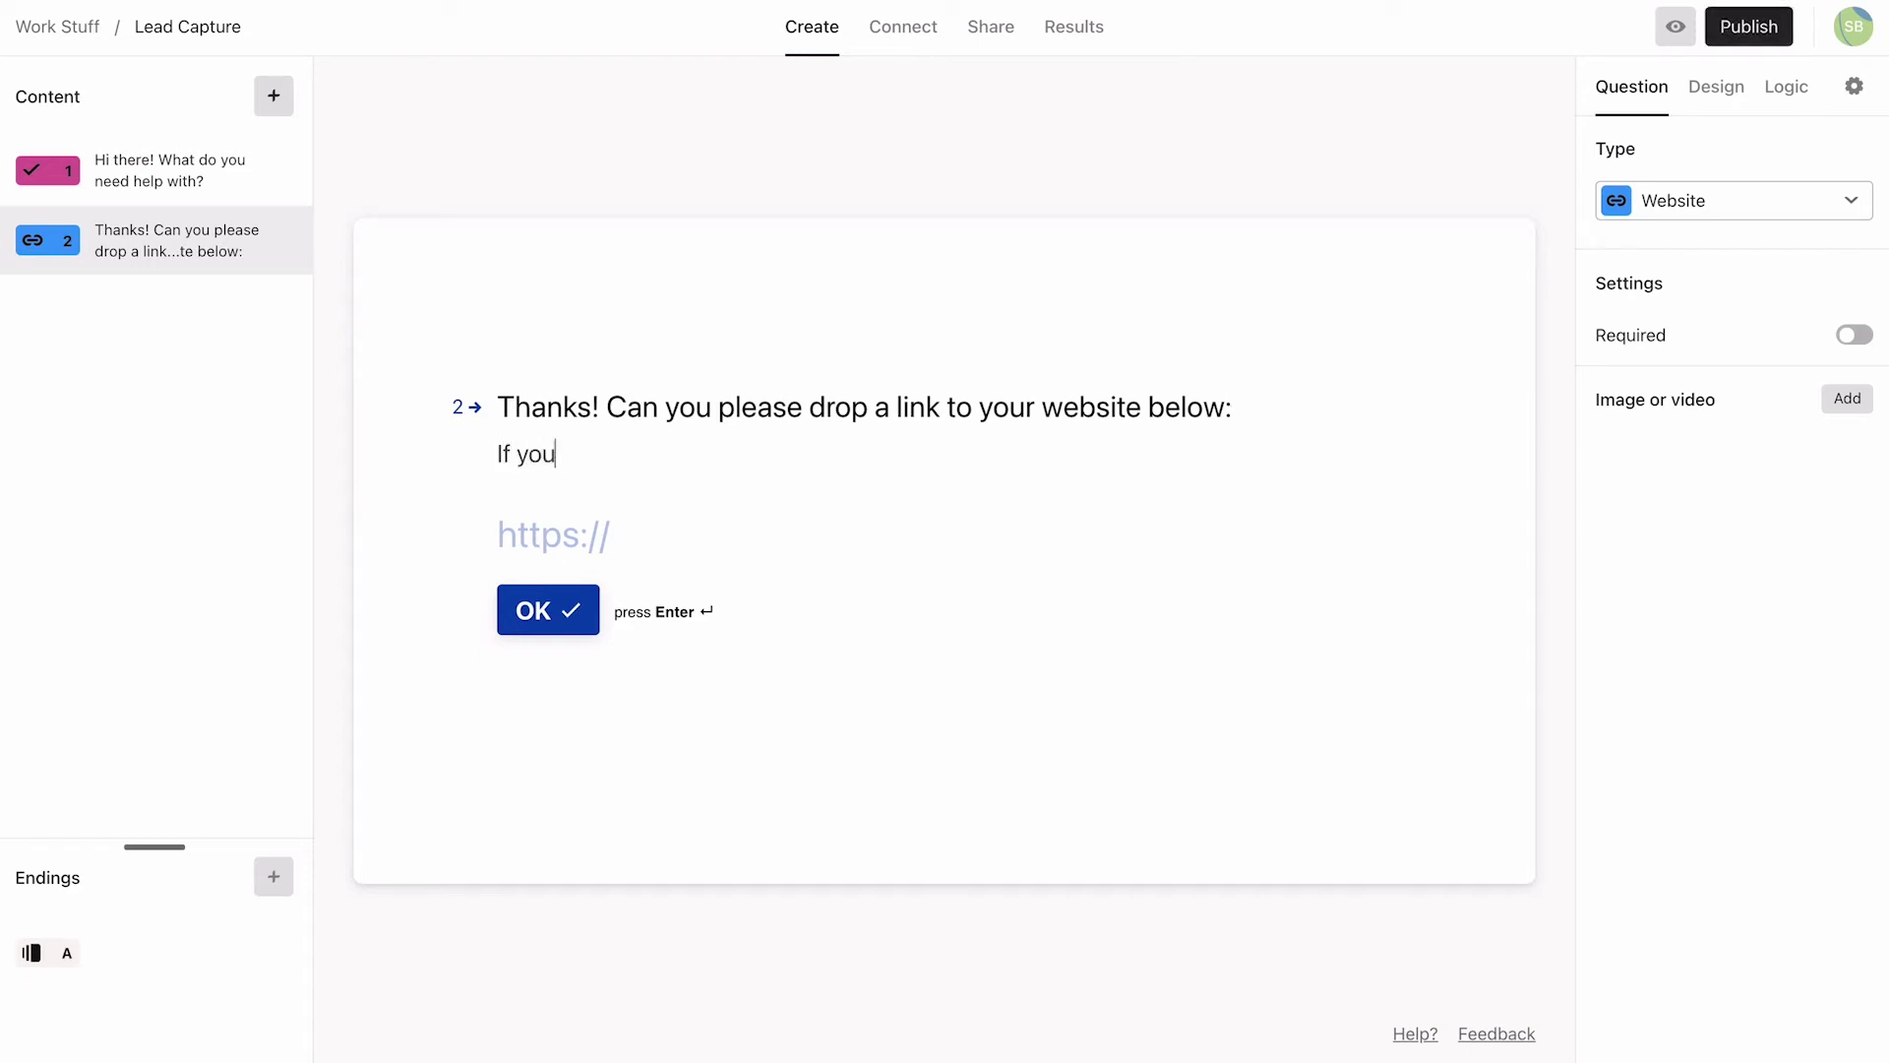
text( don't have a website yet, you can sk)
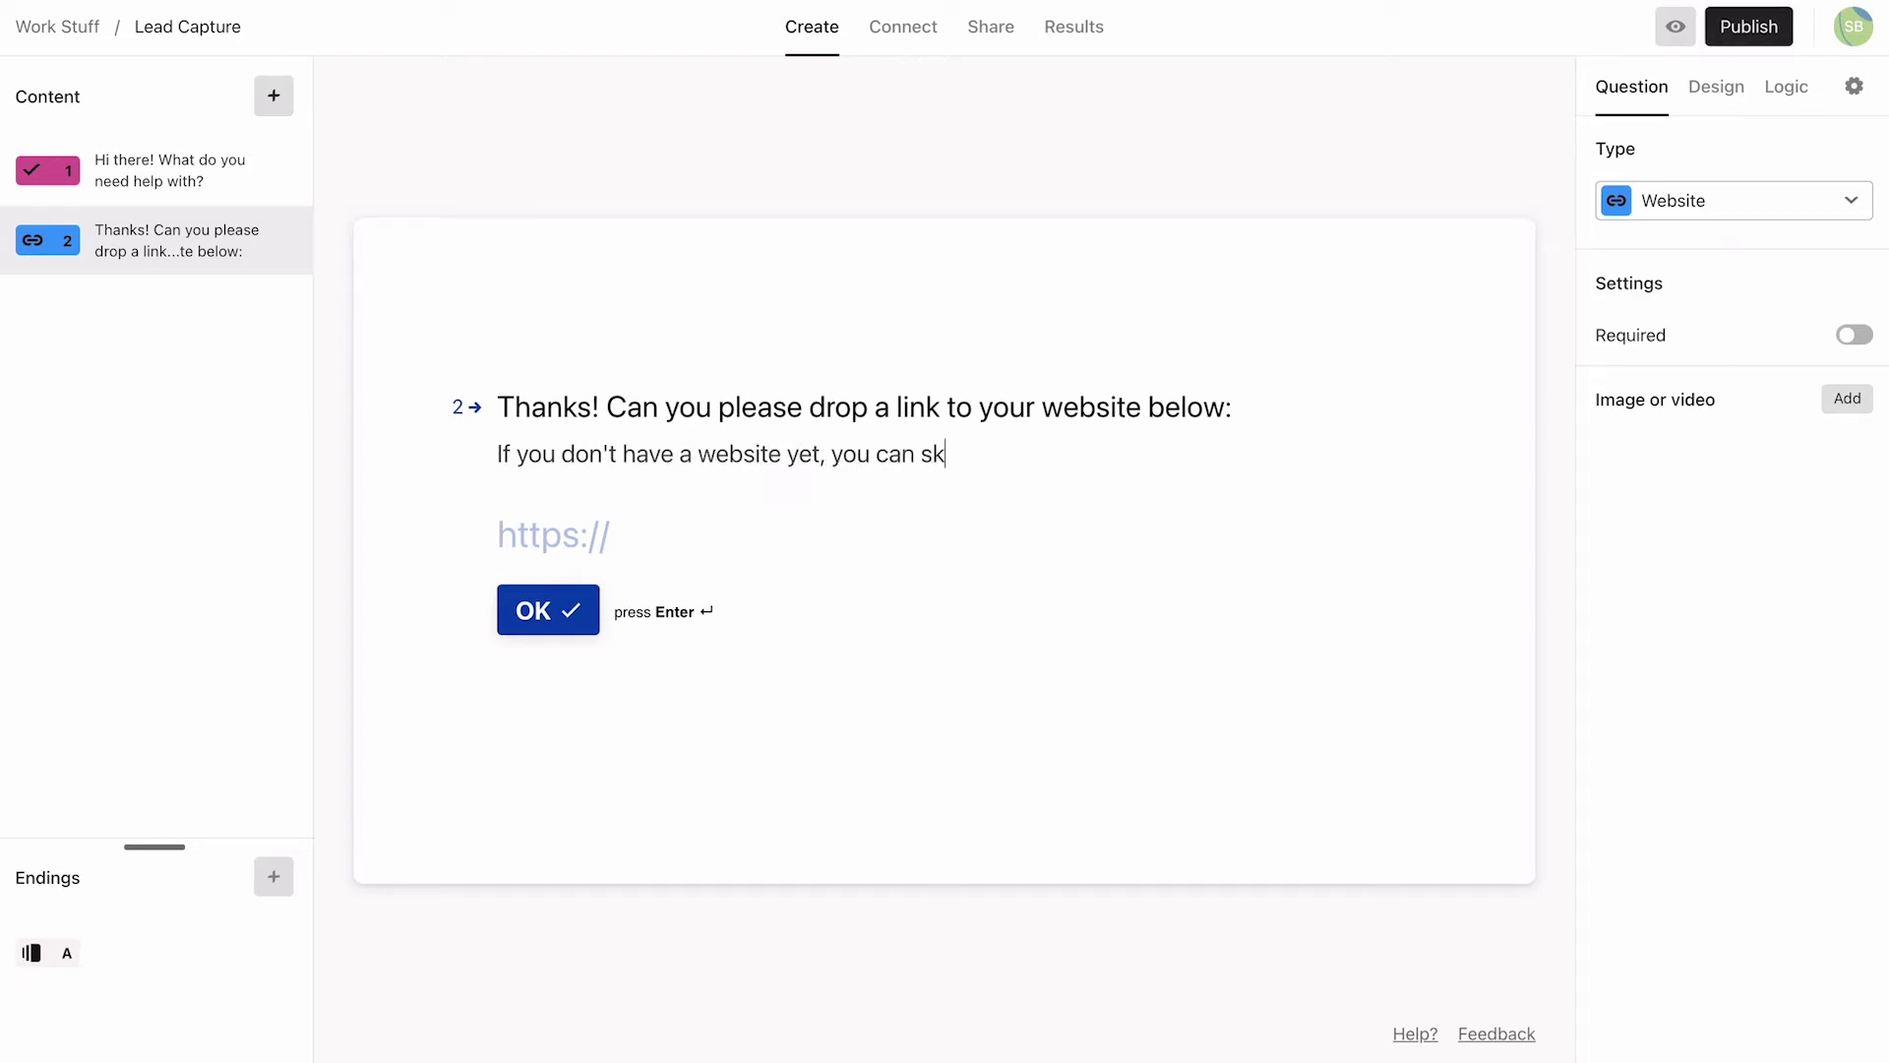
text(ip this question.)
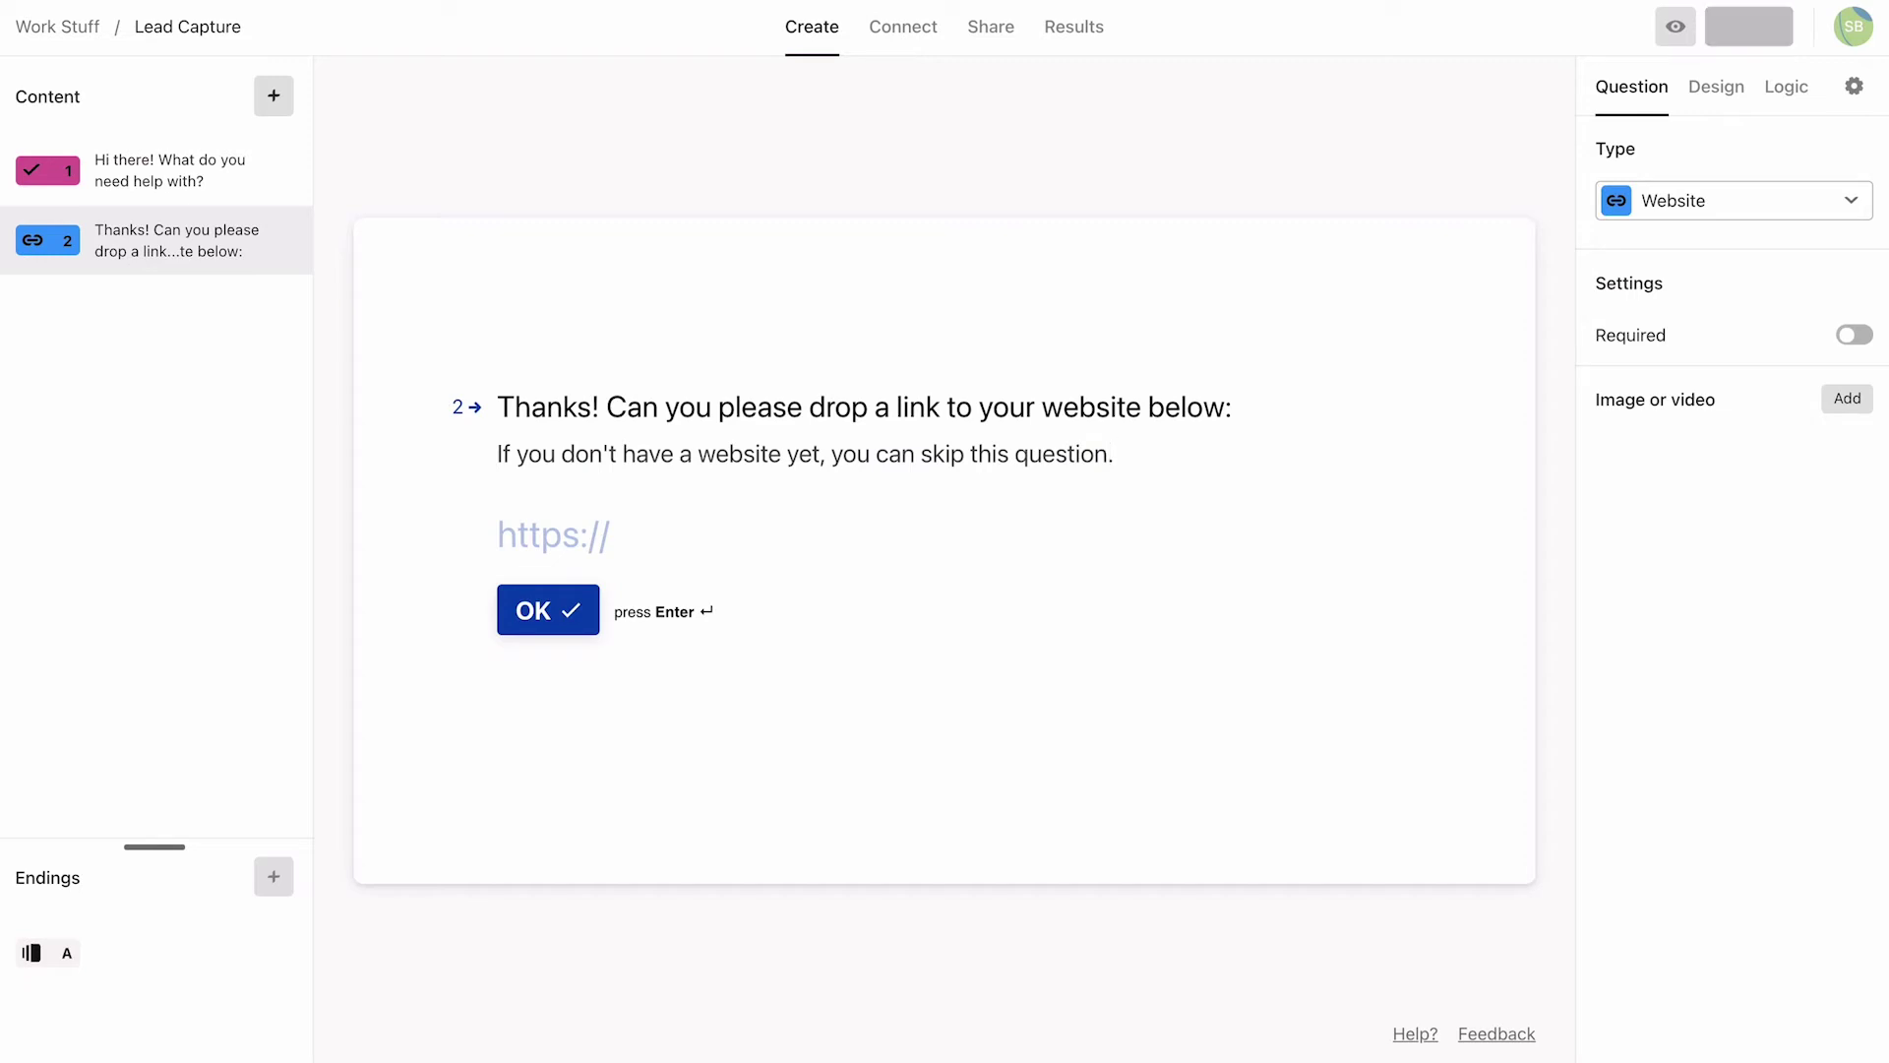
Step: Add Long Text question 3 'What are your social media handles?' described 'Please share all the ones you currently have.'
click(273, 97)
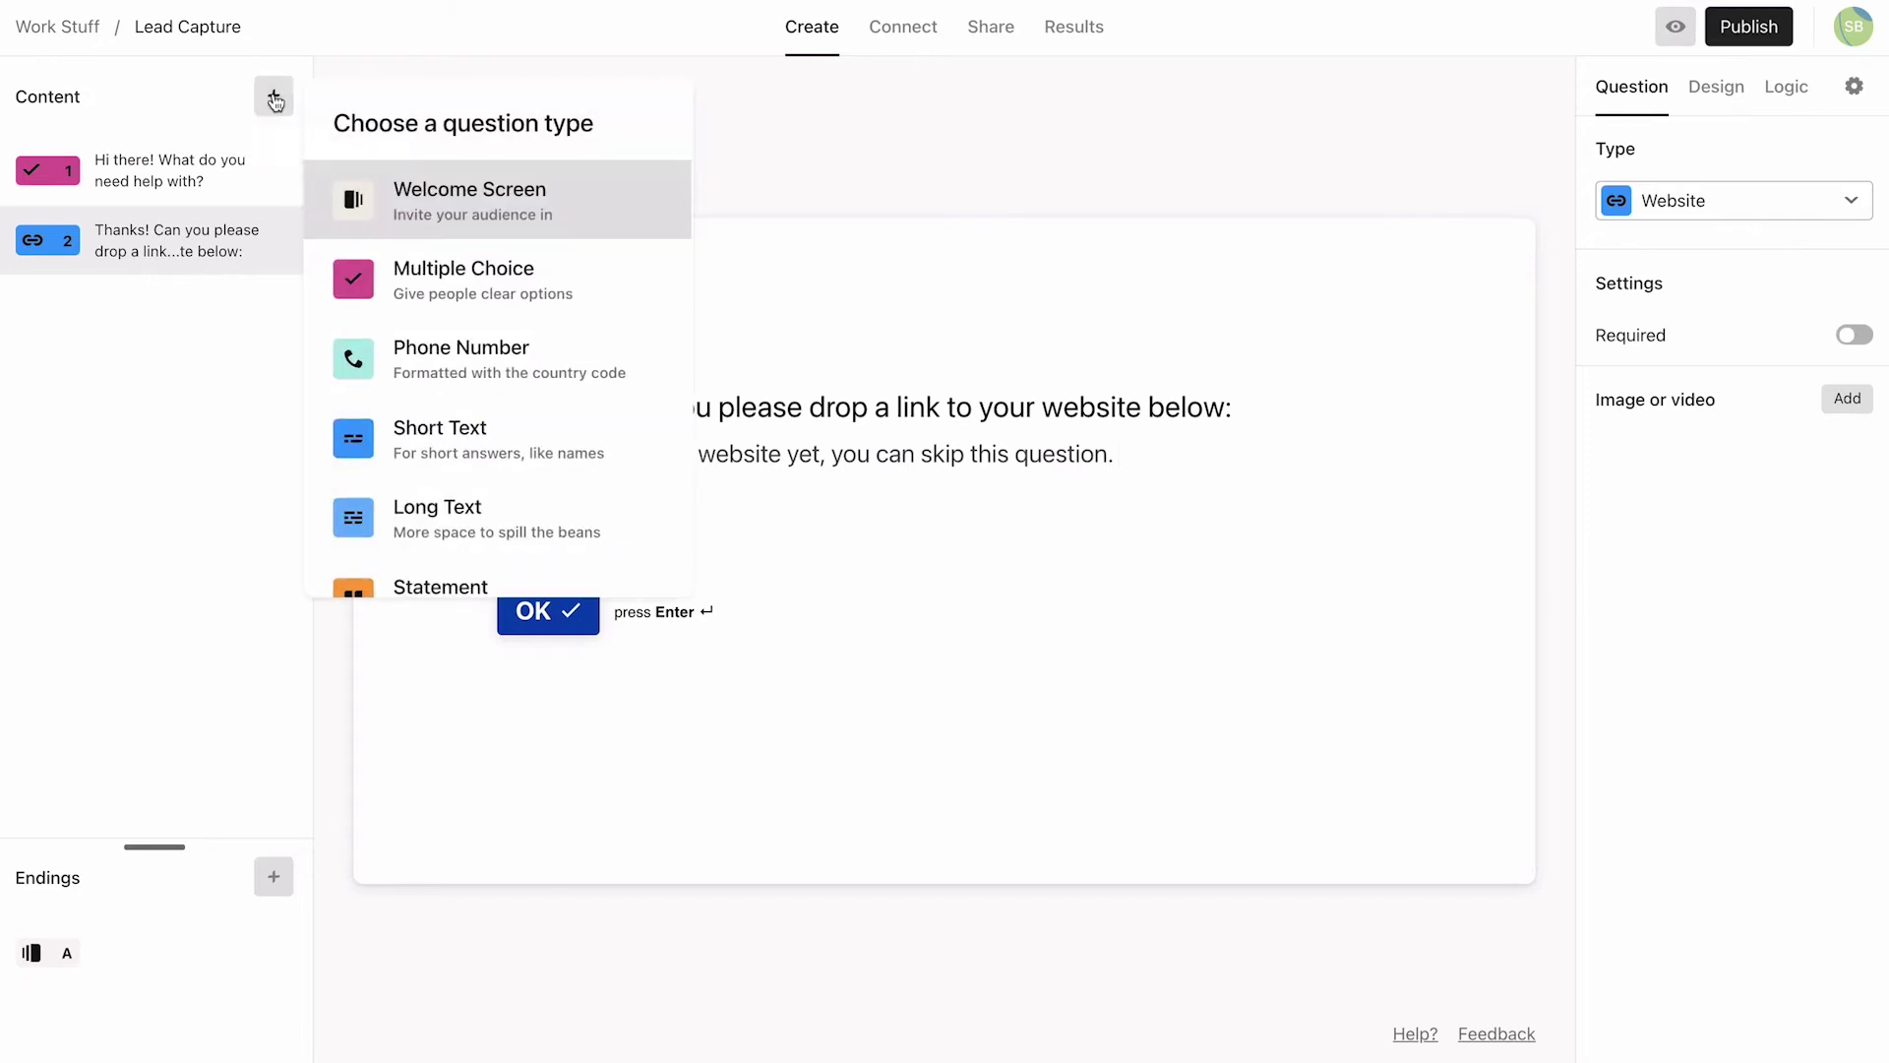
click(448, 504)
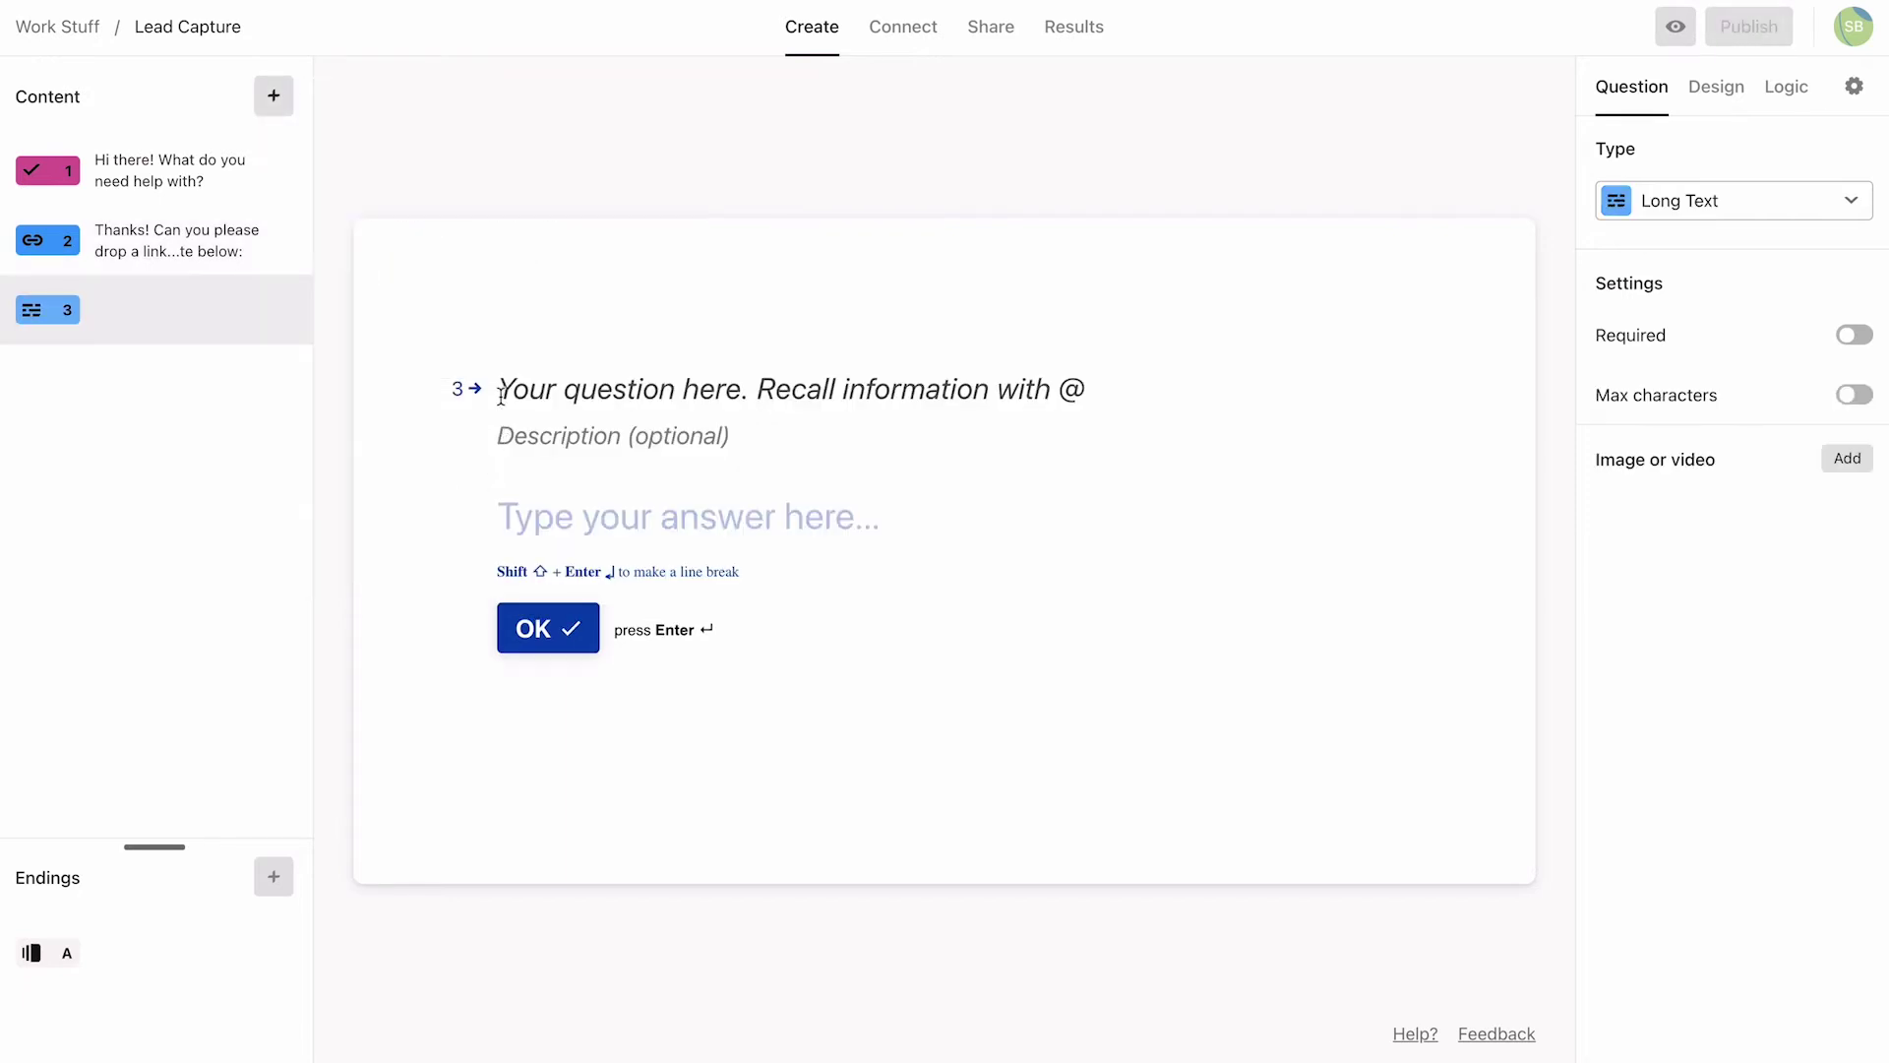
text(What are your s)
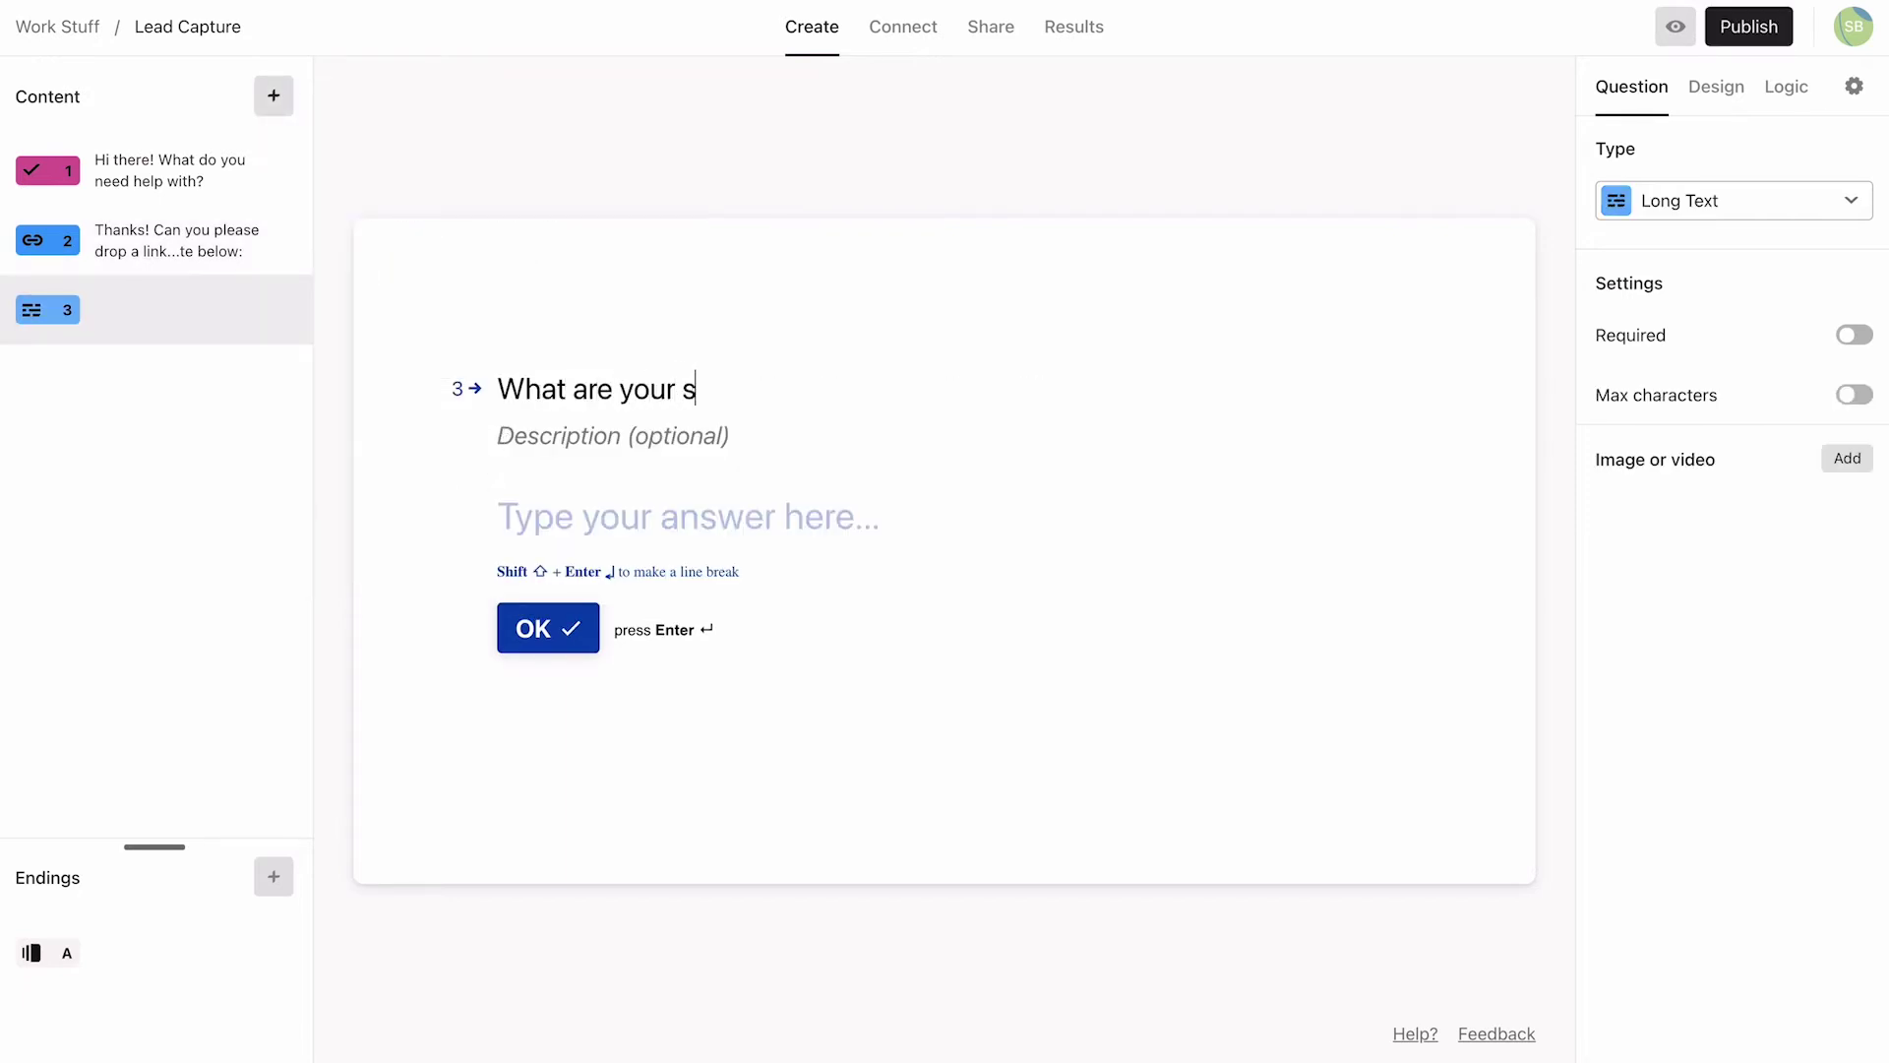
text(ocial media handles?)
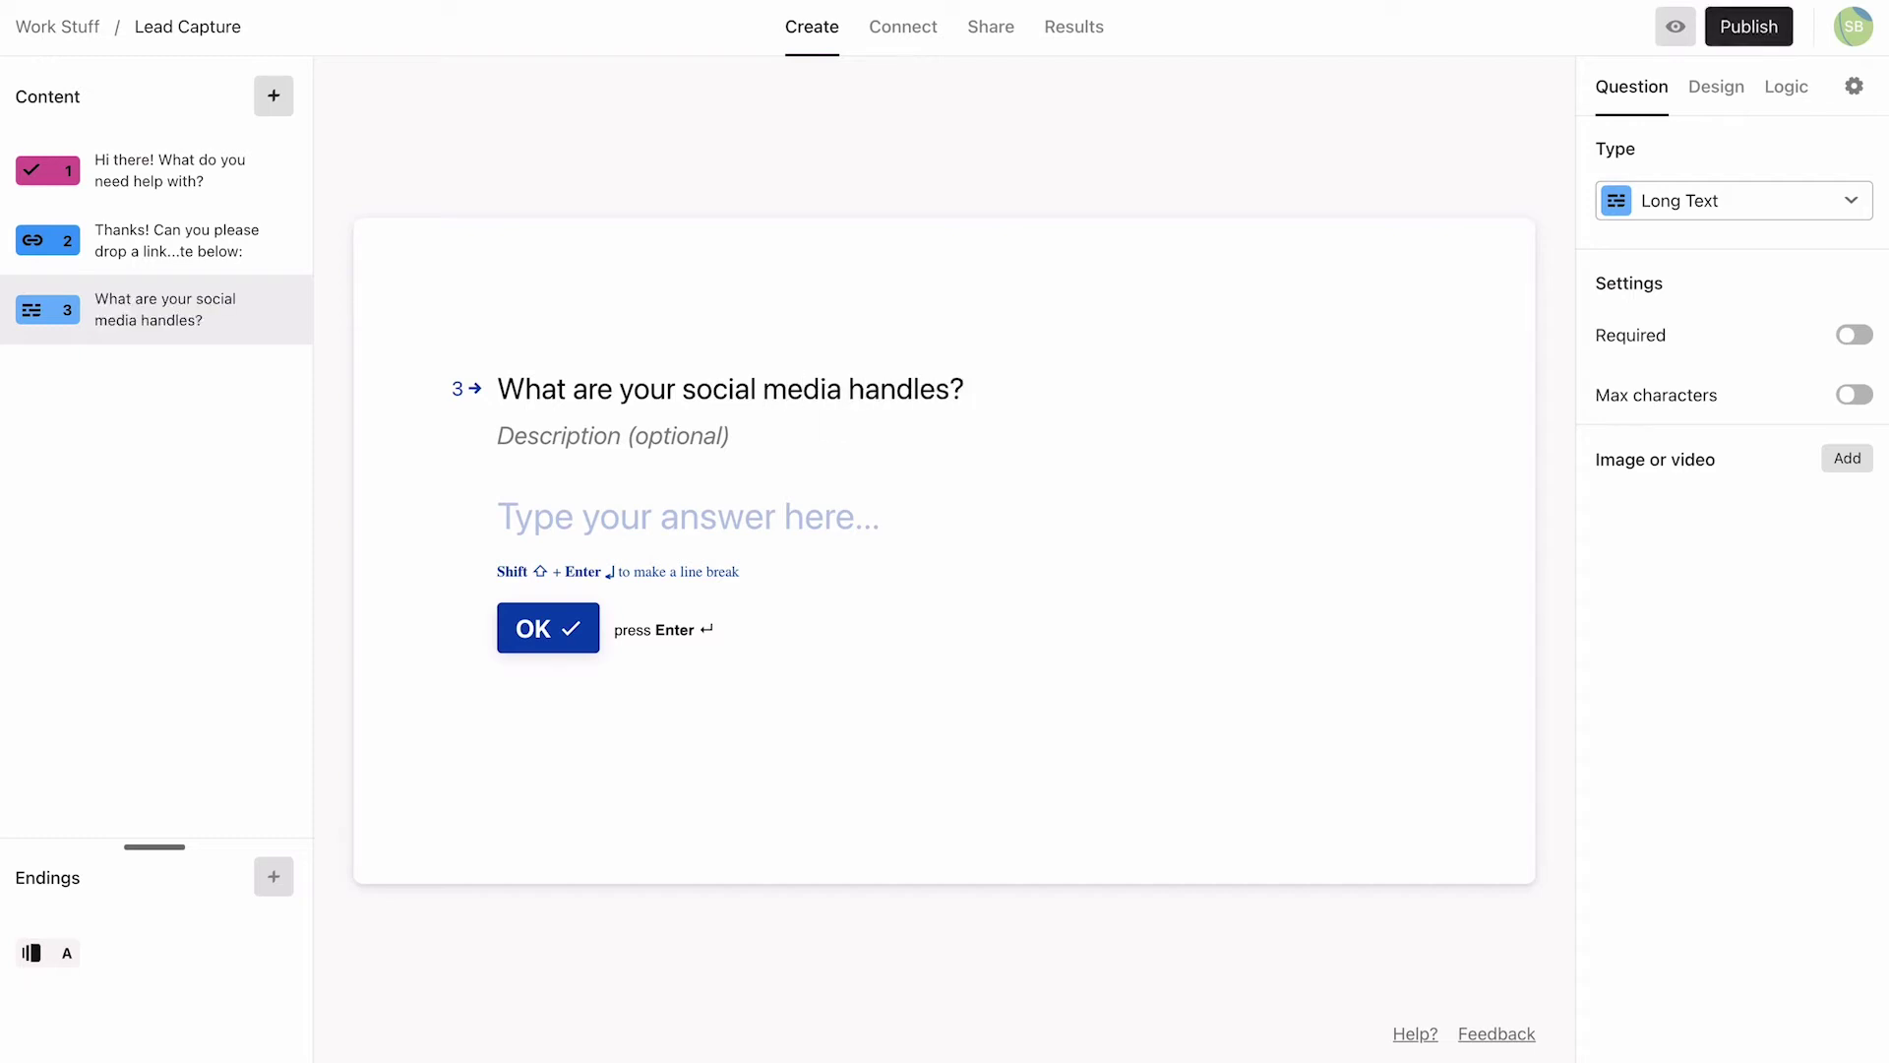
click(510, 435)
text(Please sh)
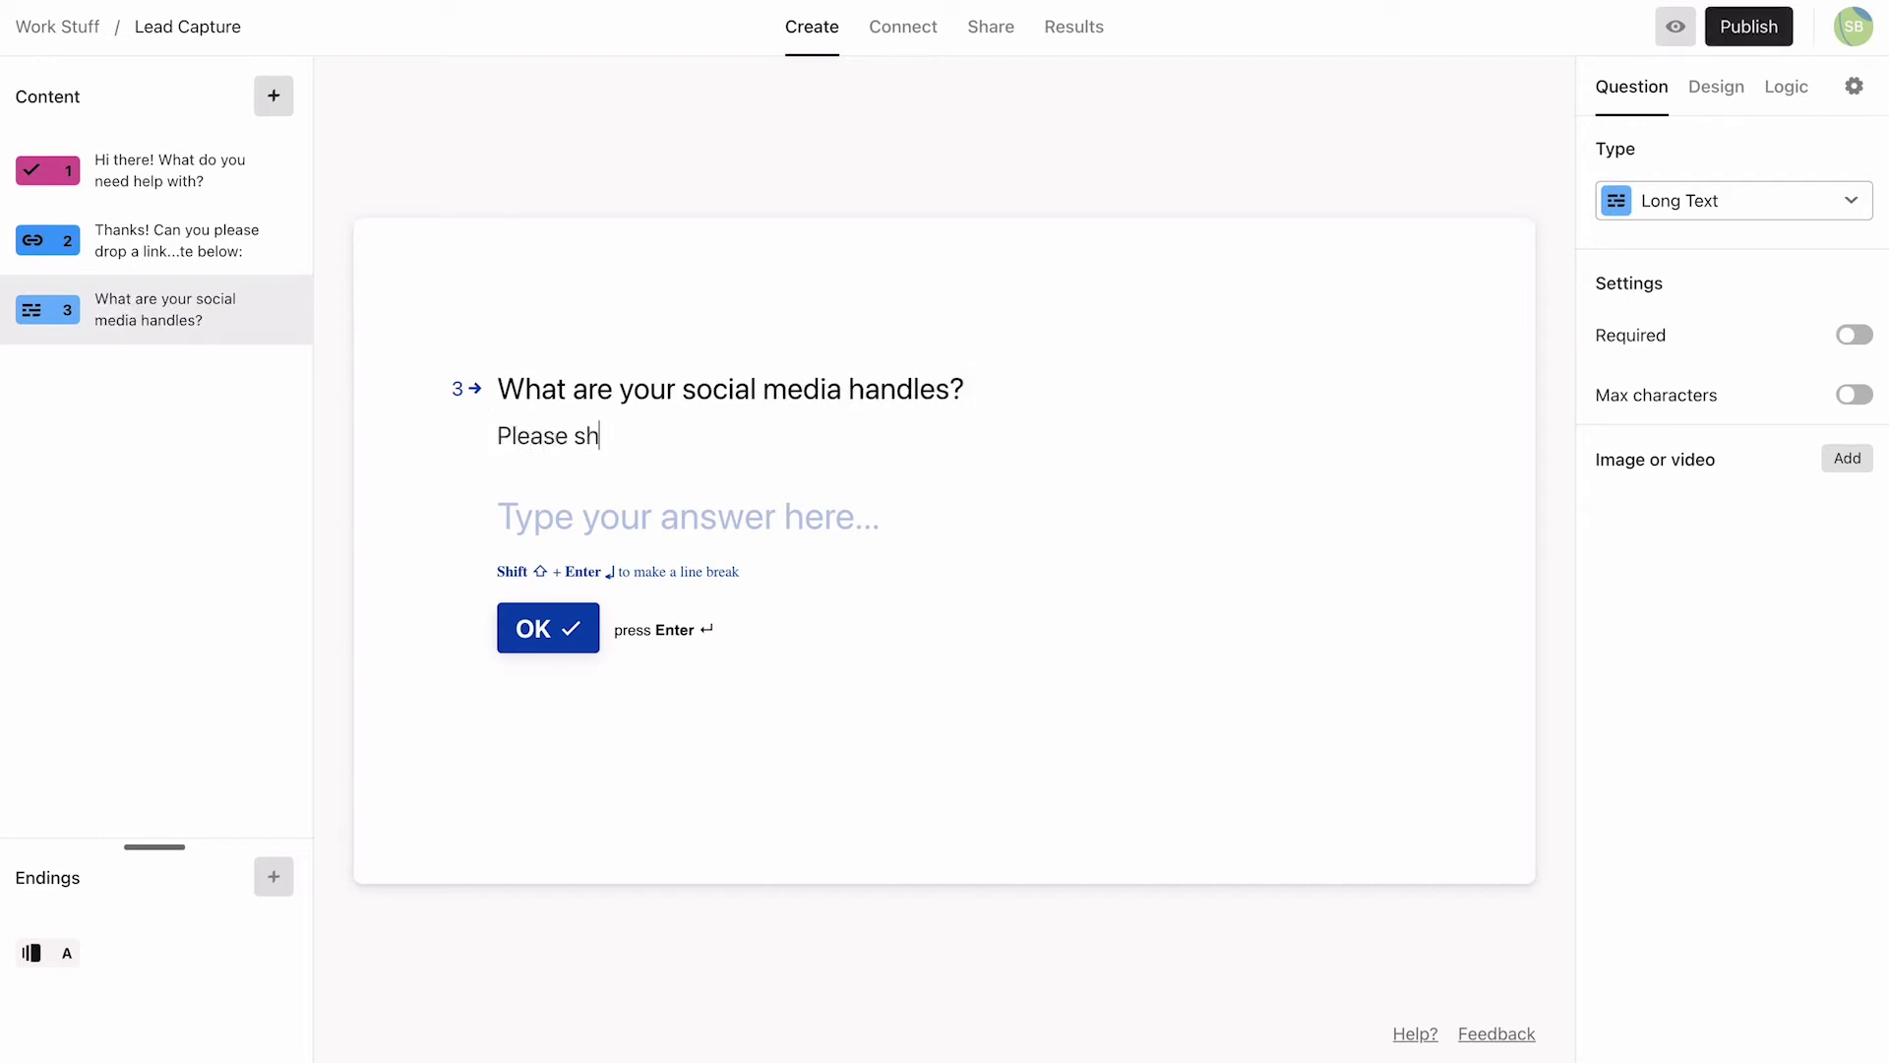
text(are all the ones you)
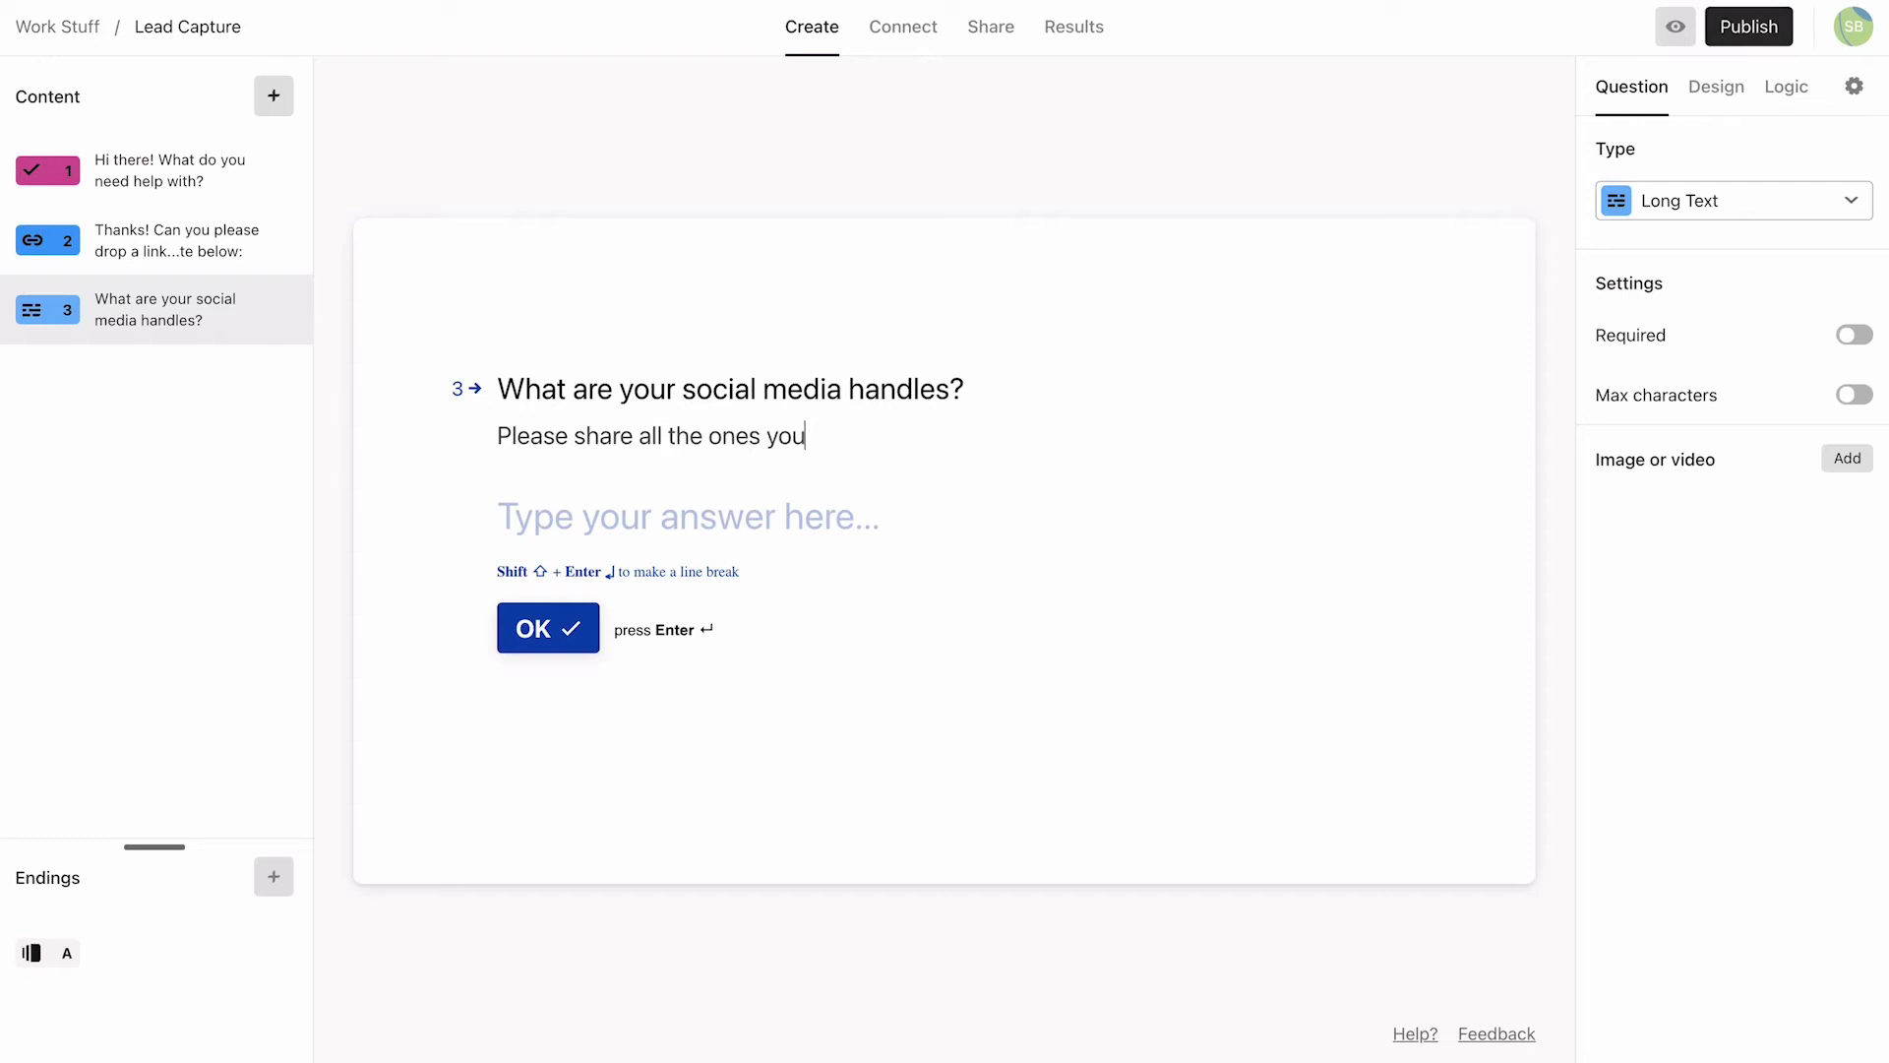
text( currently have.)
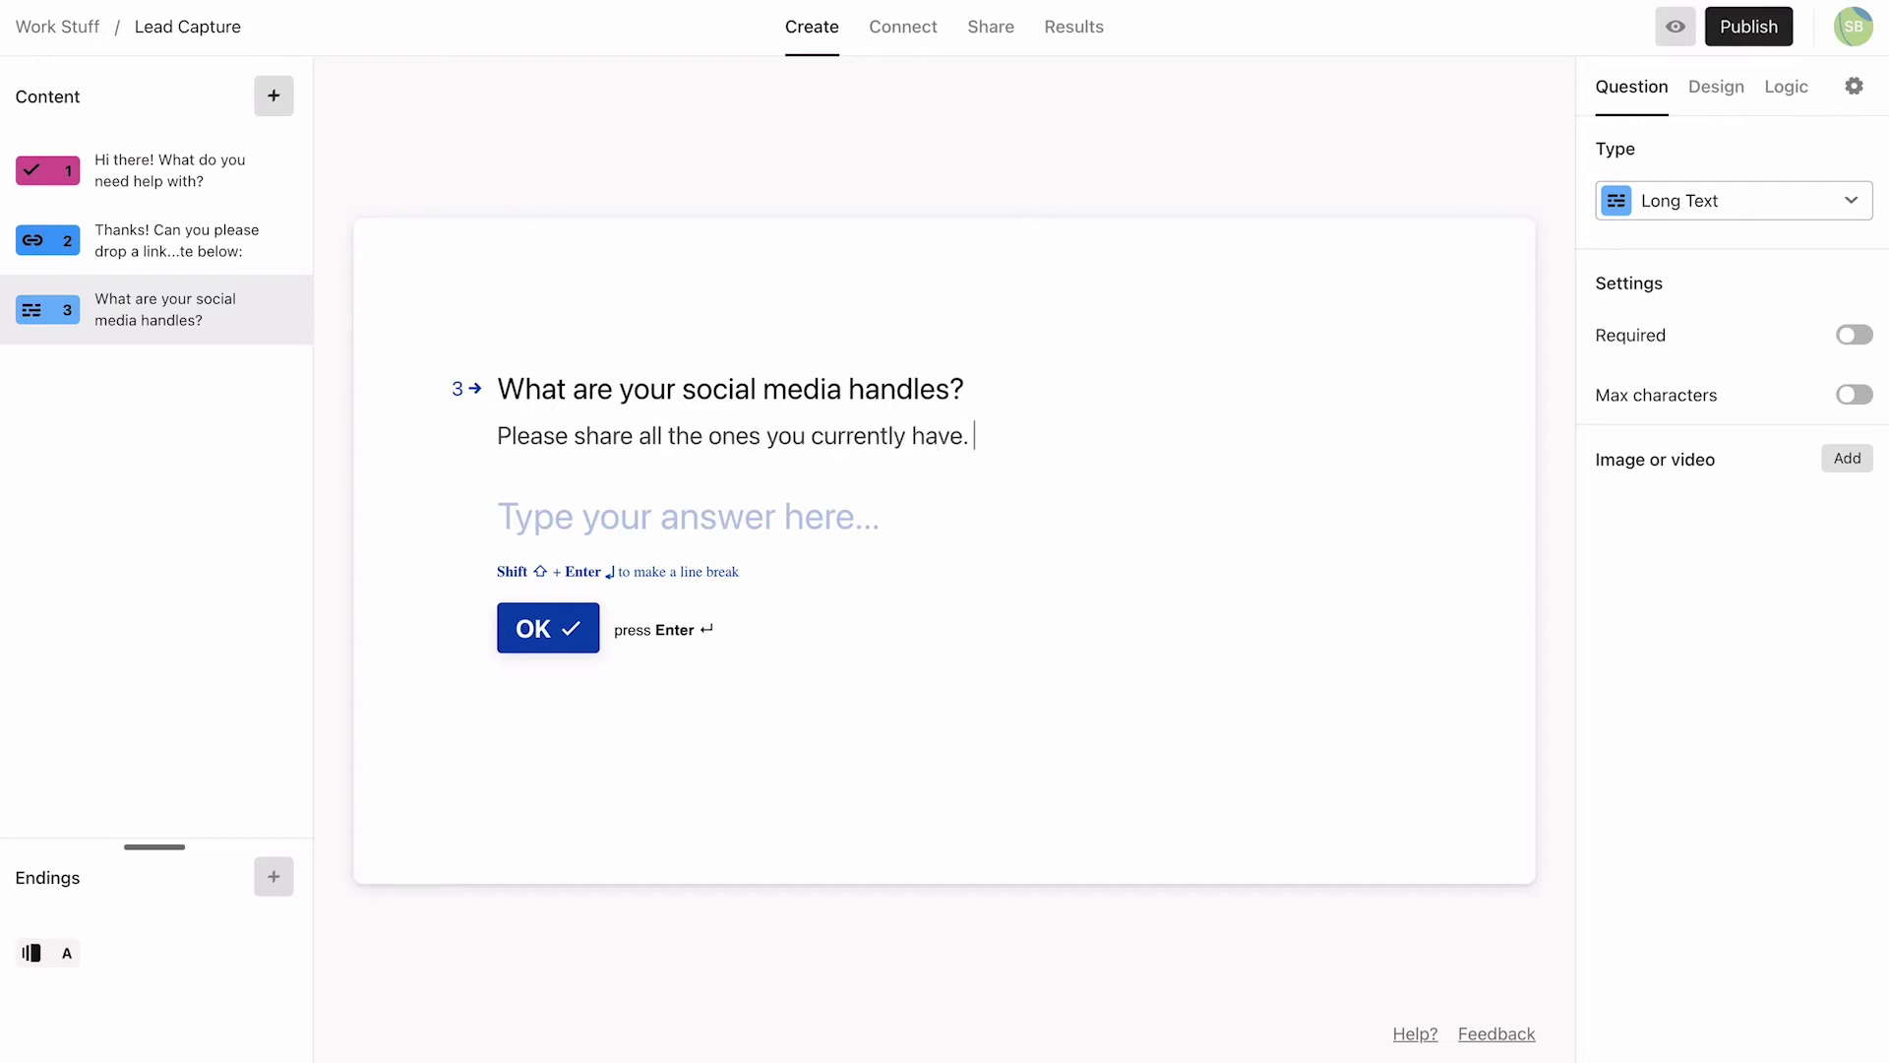
Step: Add required Opinion Scale 'And what's your annual marketing budget?' labelled 'Under $2000' to 'Over $10,000'
click(274, 96)
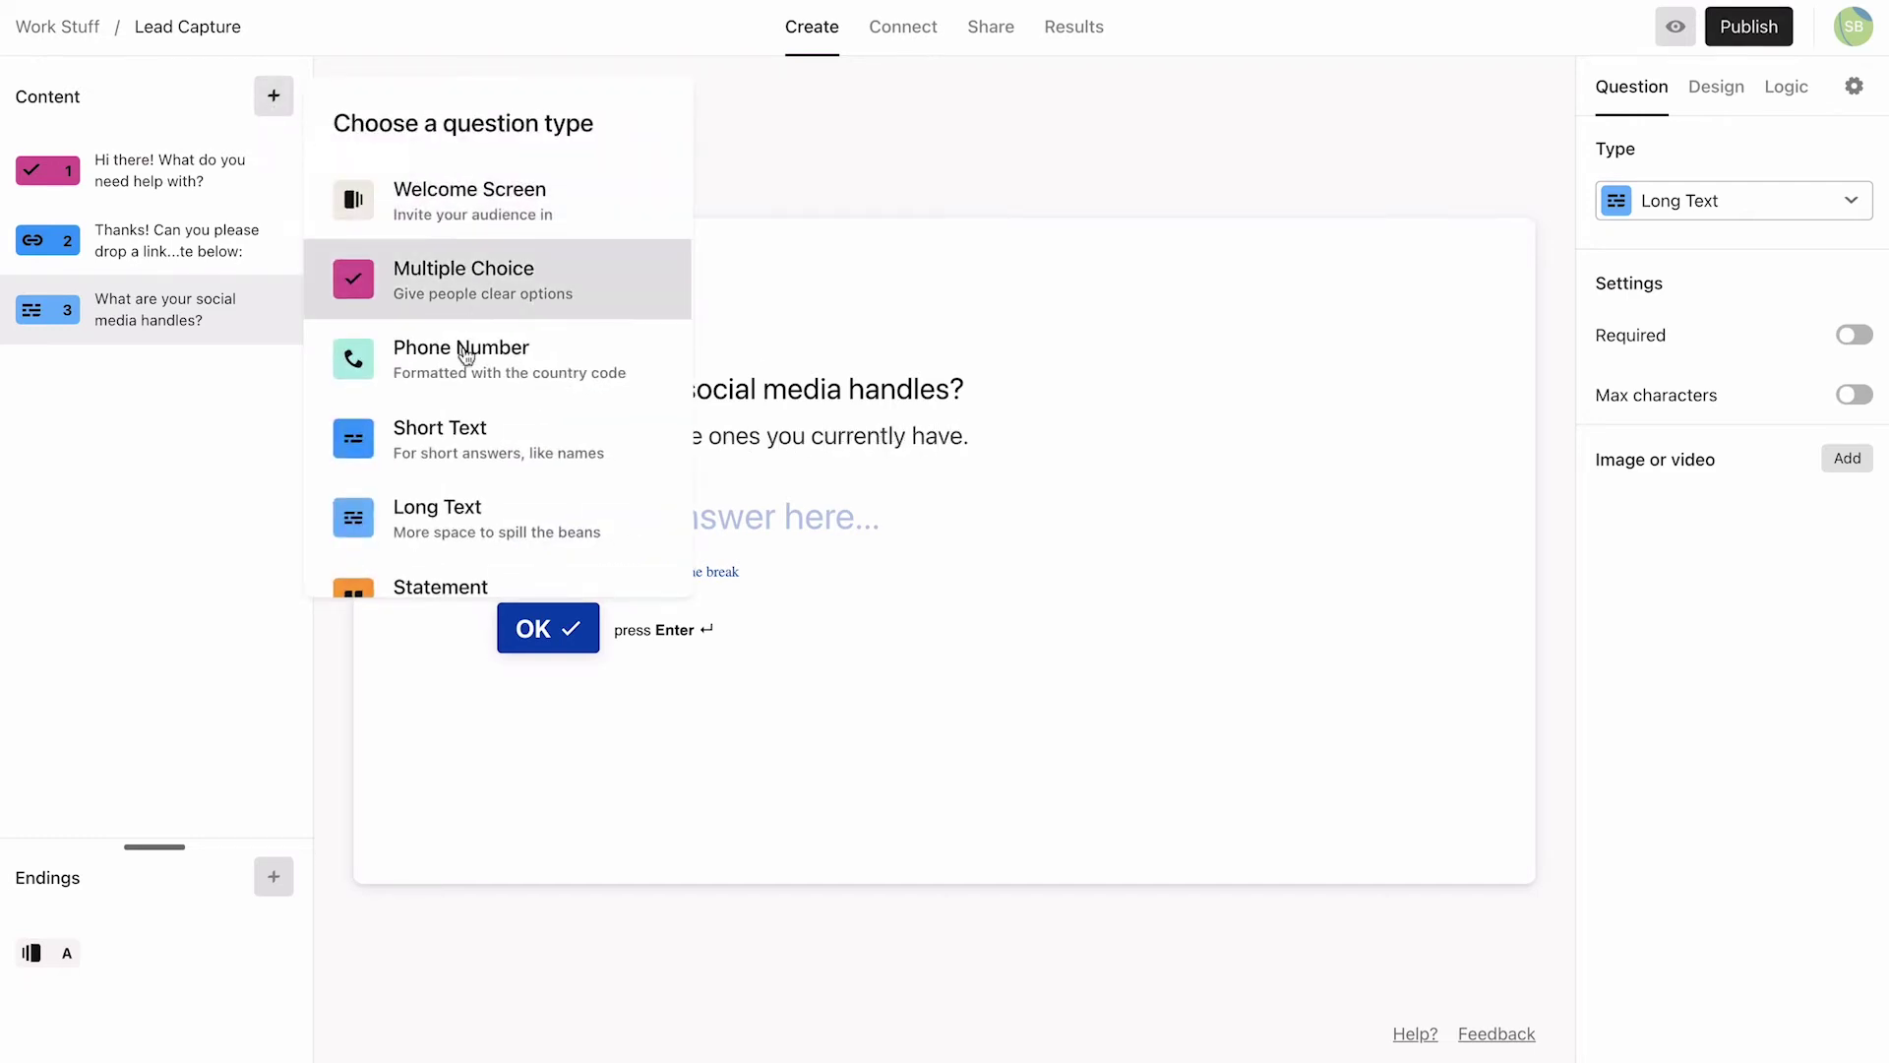
scroll(492, 393, down, 1)
scroll(522, 438, down, 8)
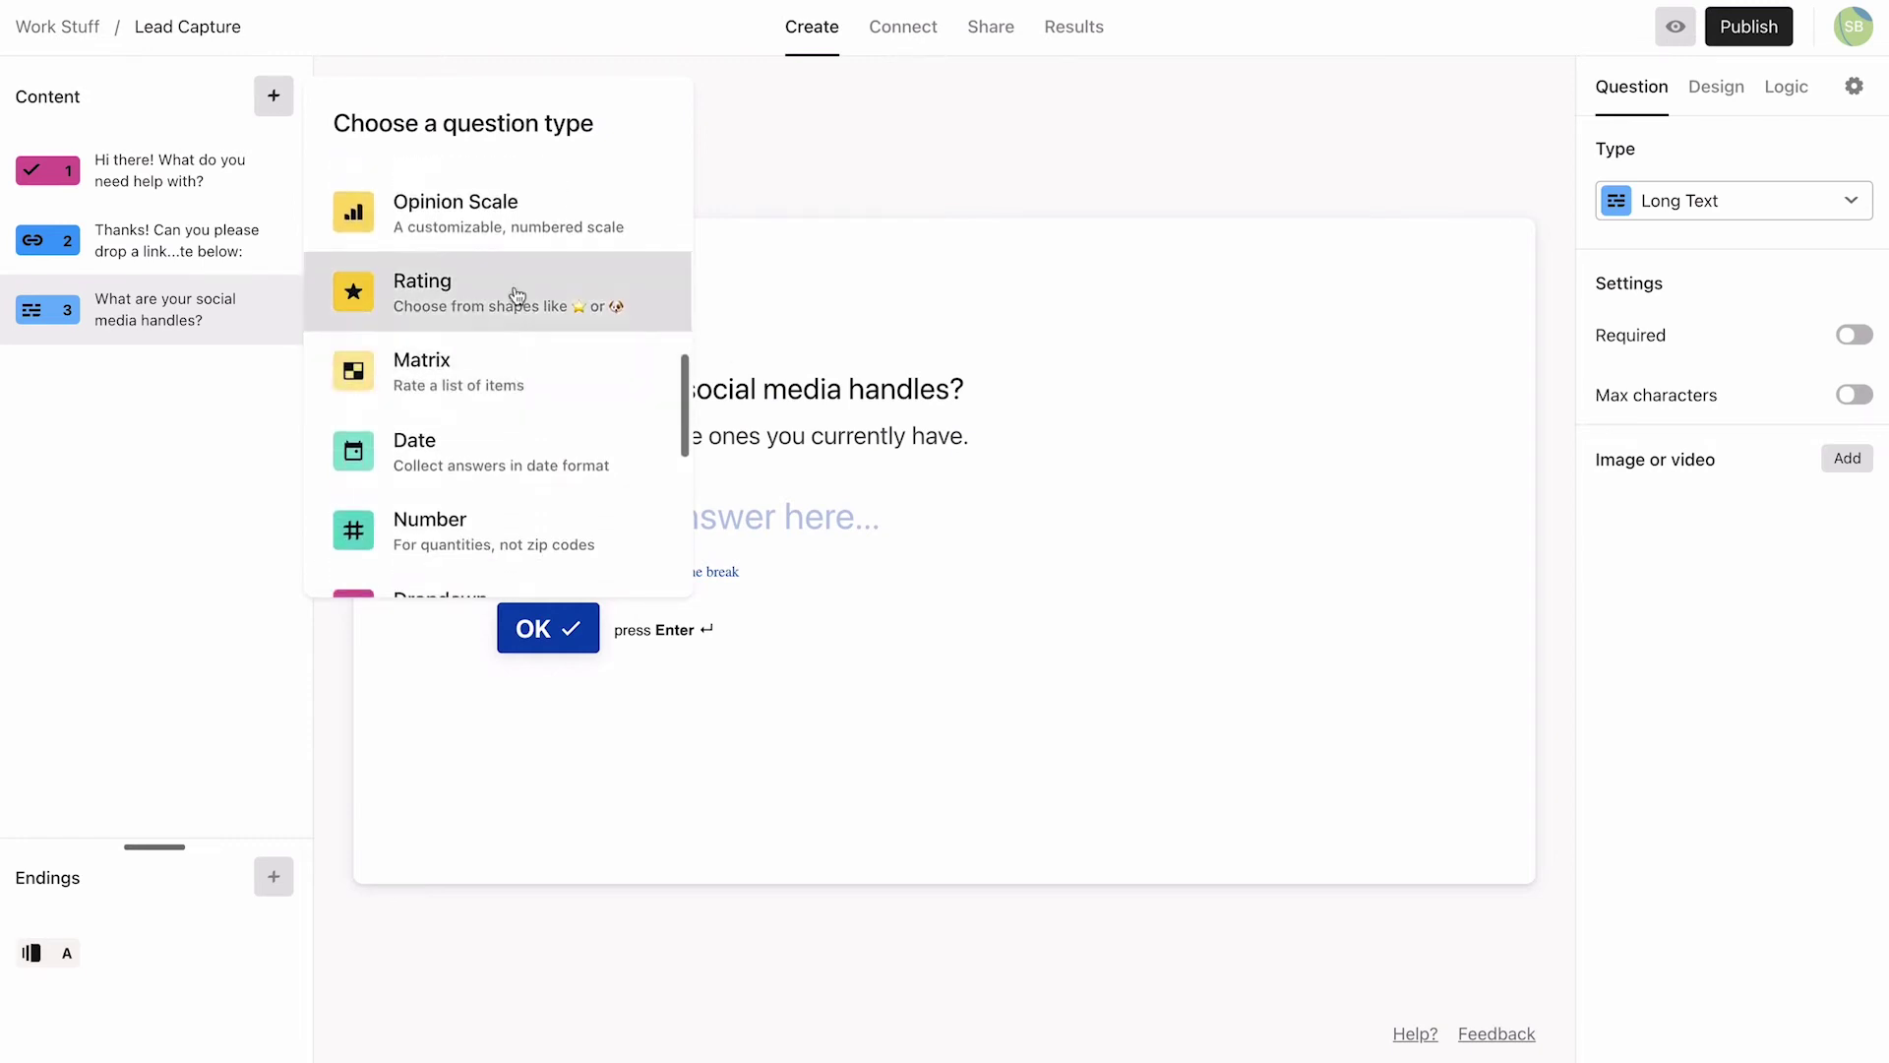
click(522, 227)
text(And what's your annu)
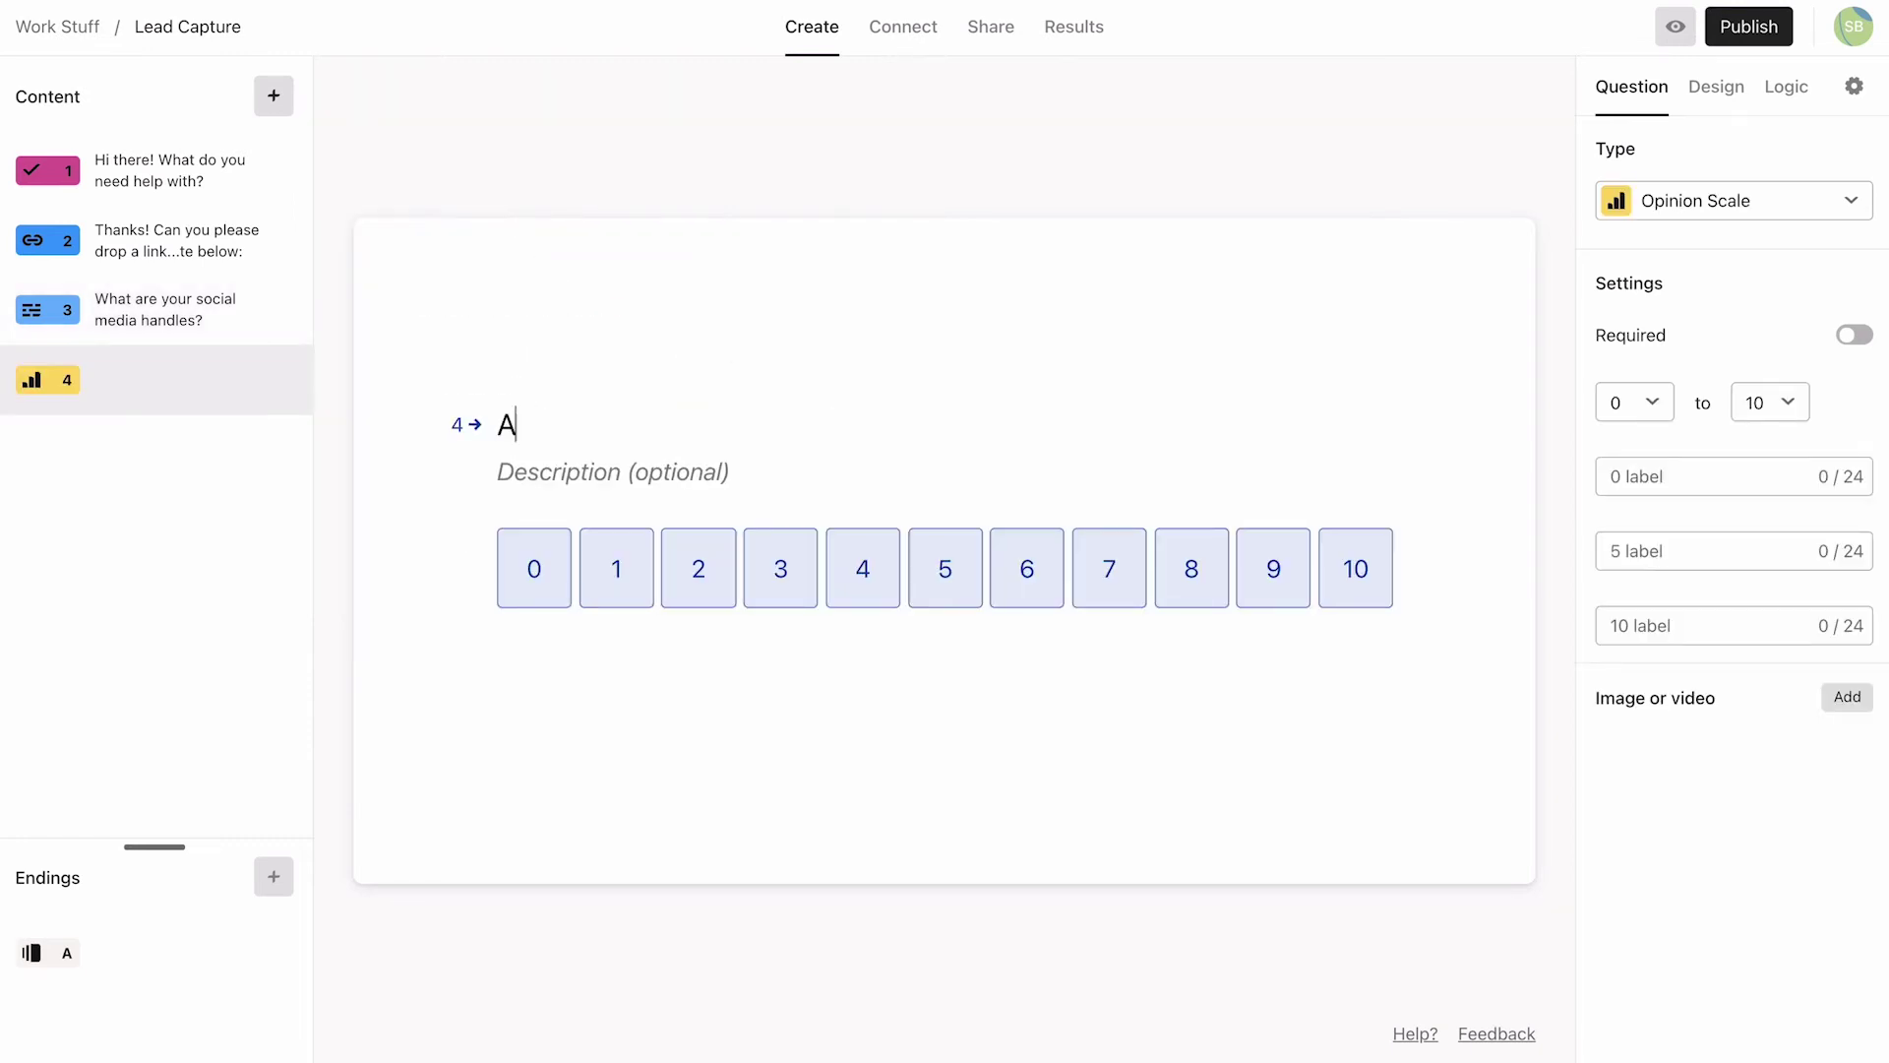
text(al marketing budget?)
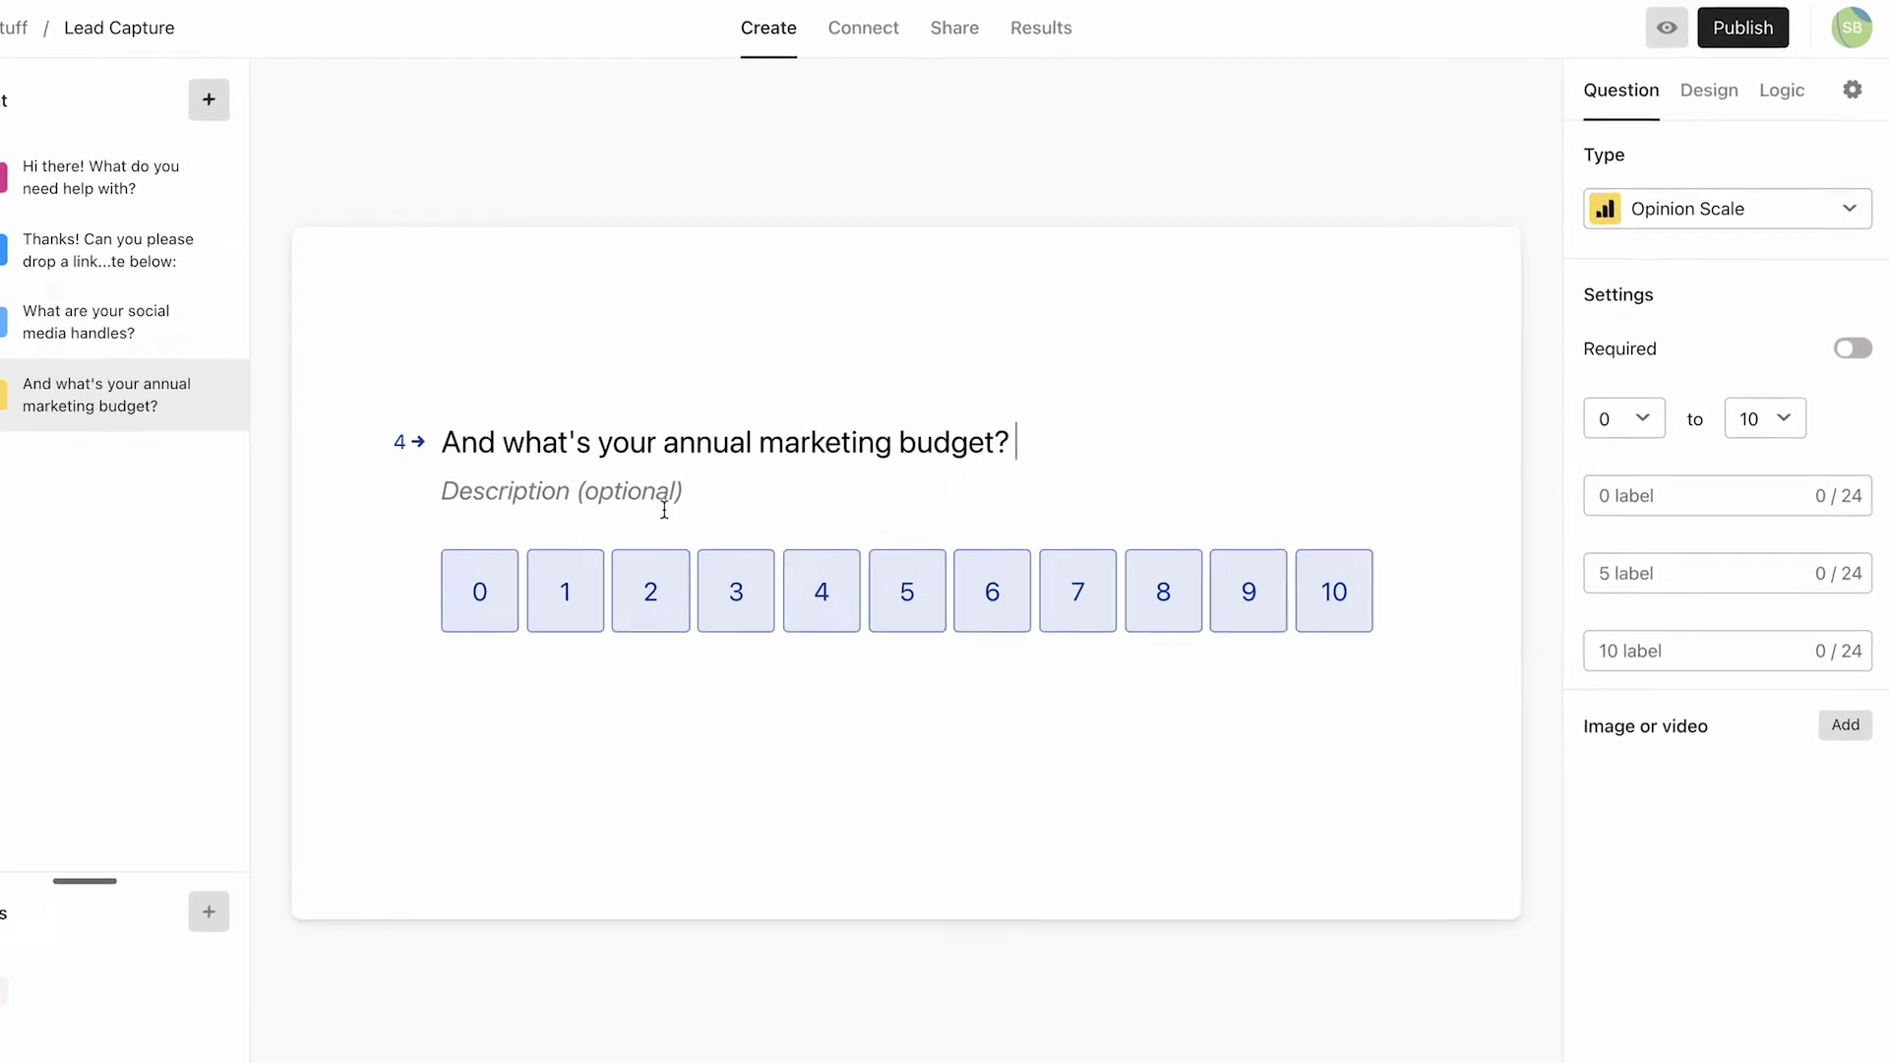
click(1646, 496)
text(Under )
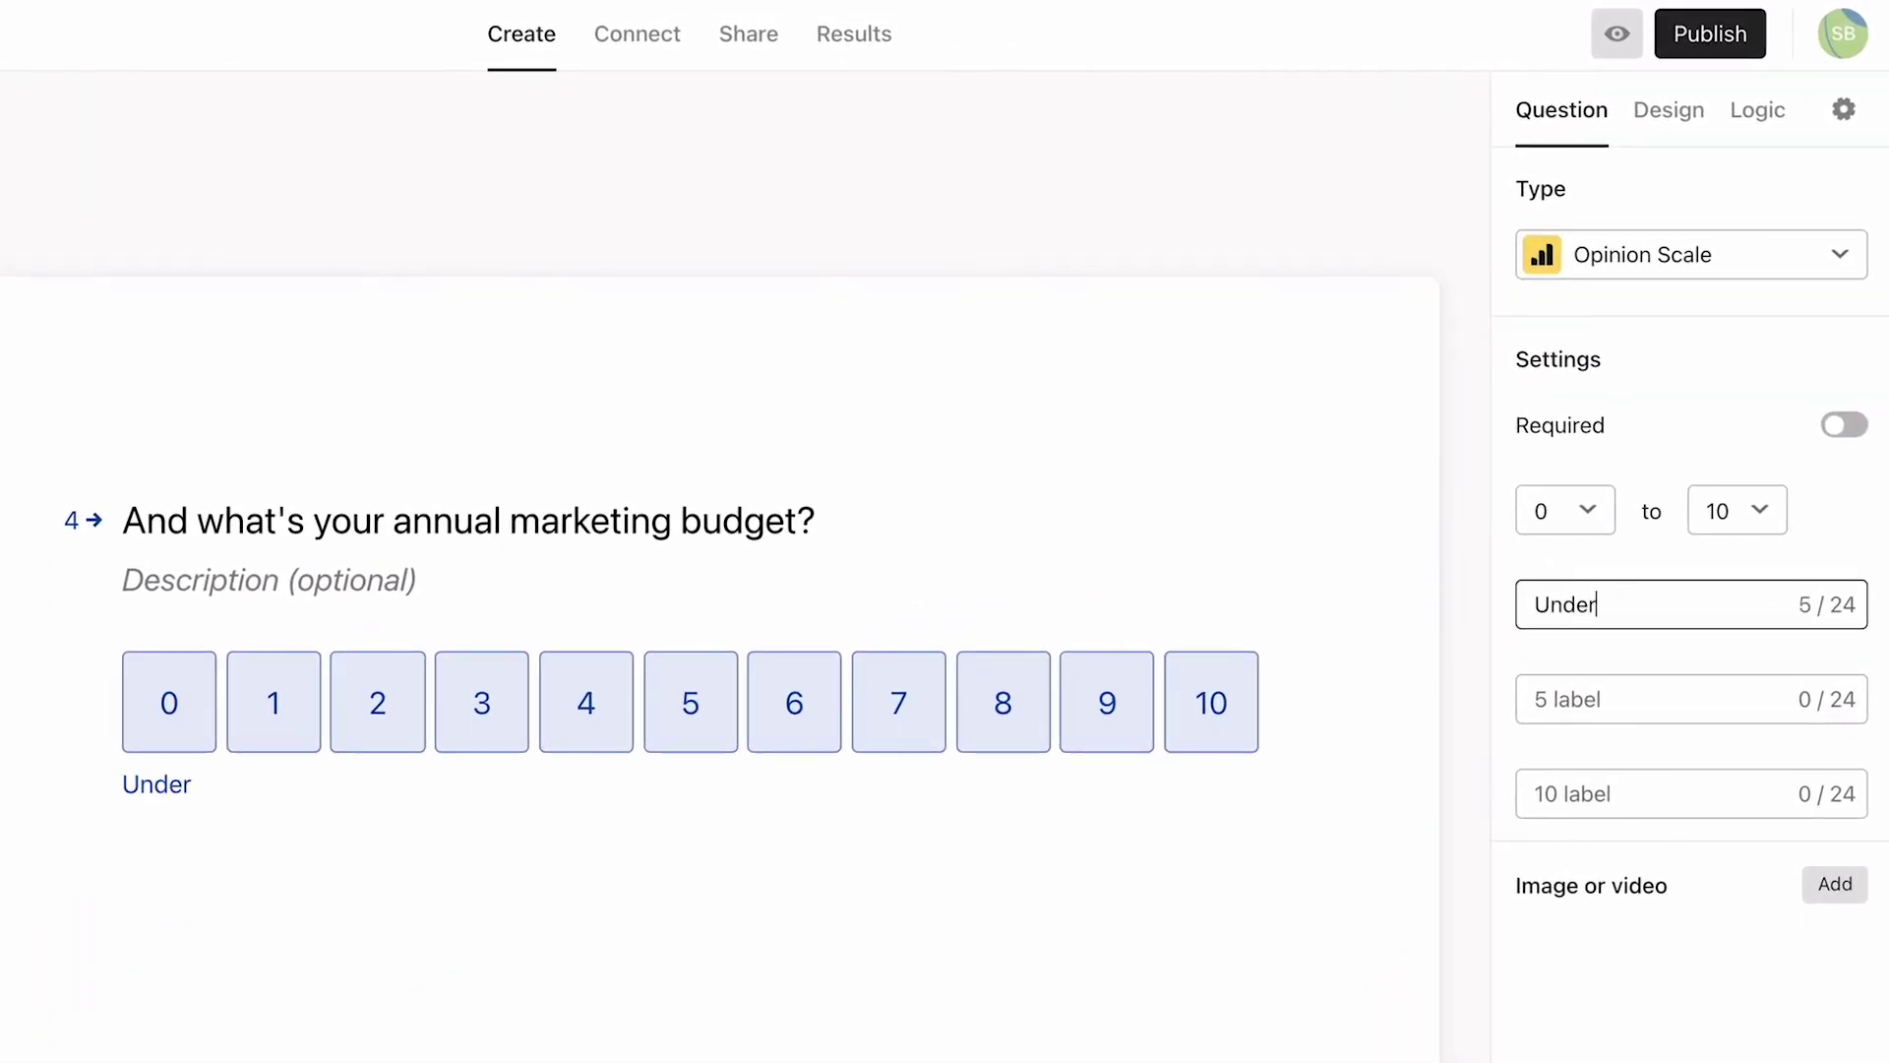
text($2000)
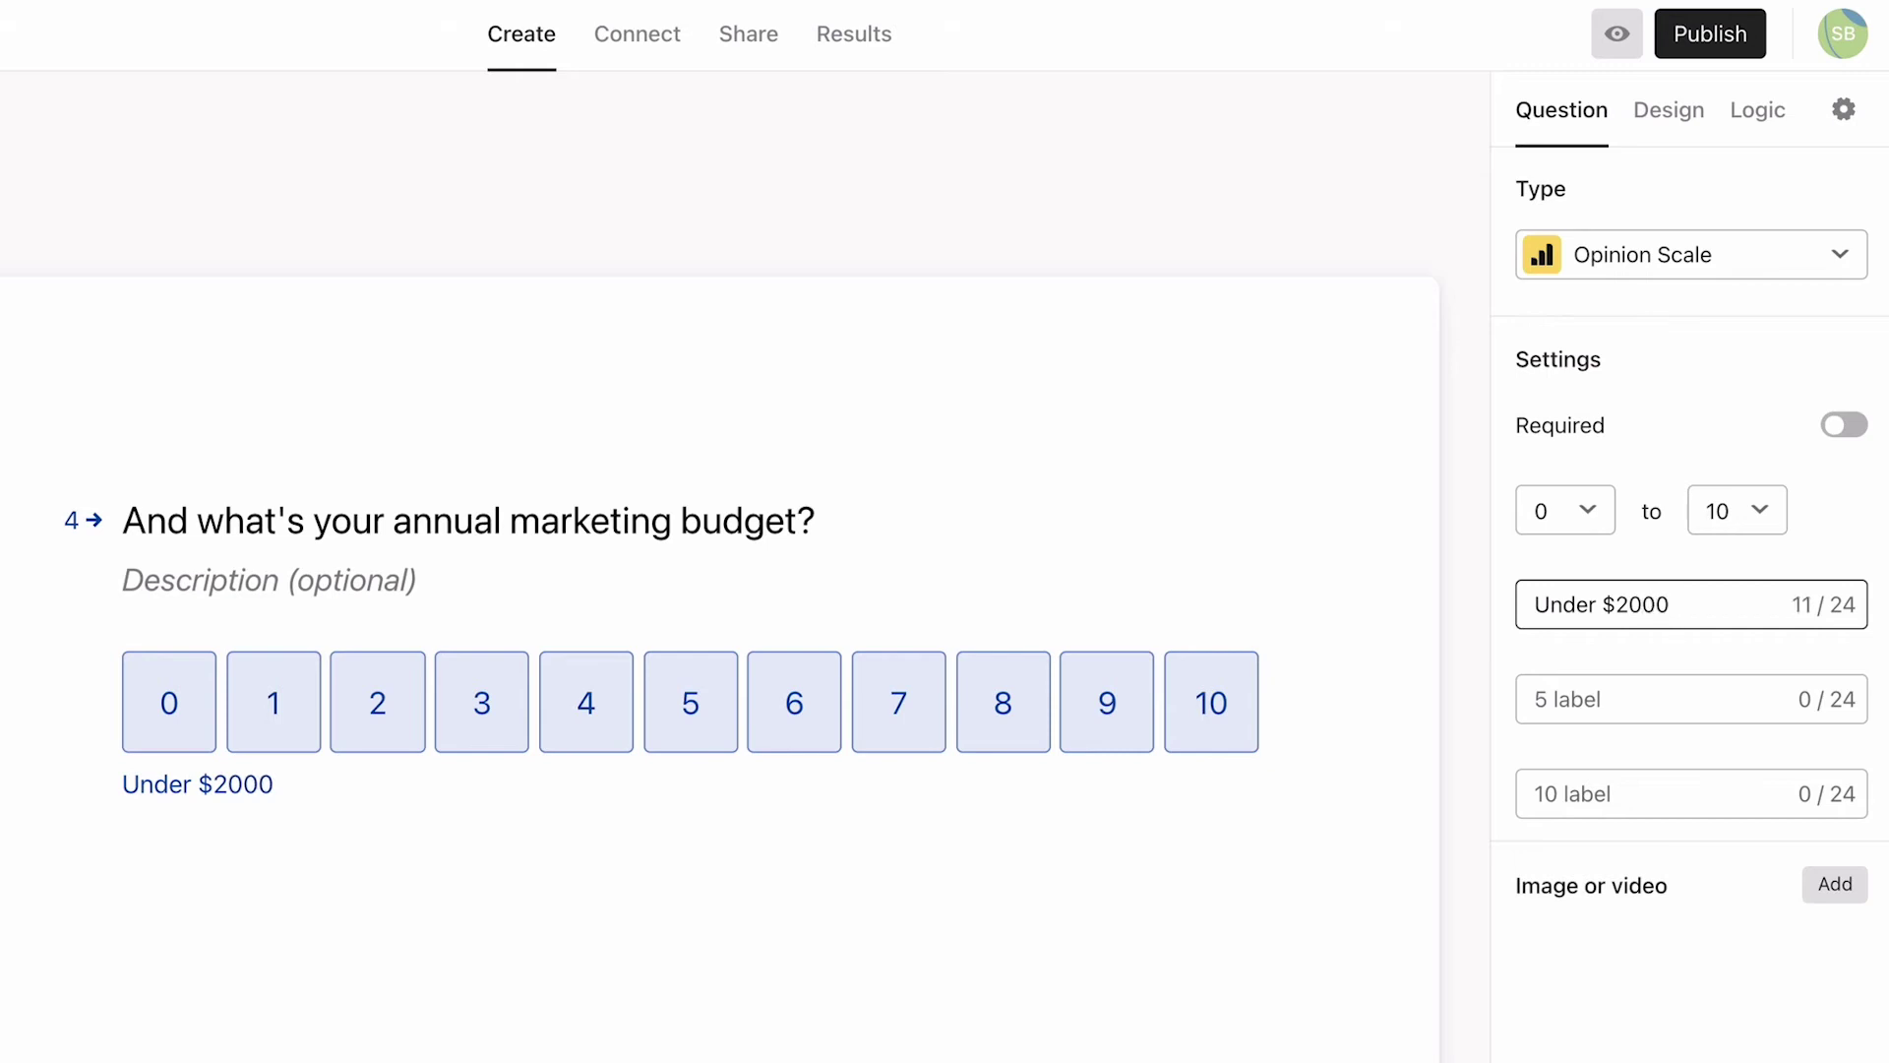
click(1616, 784)
text(Over )
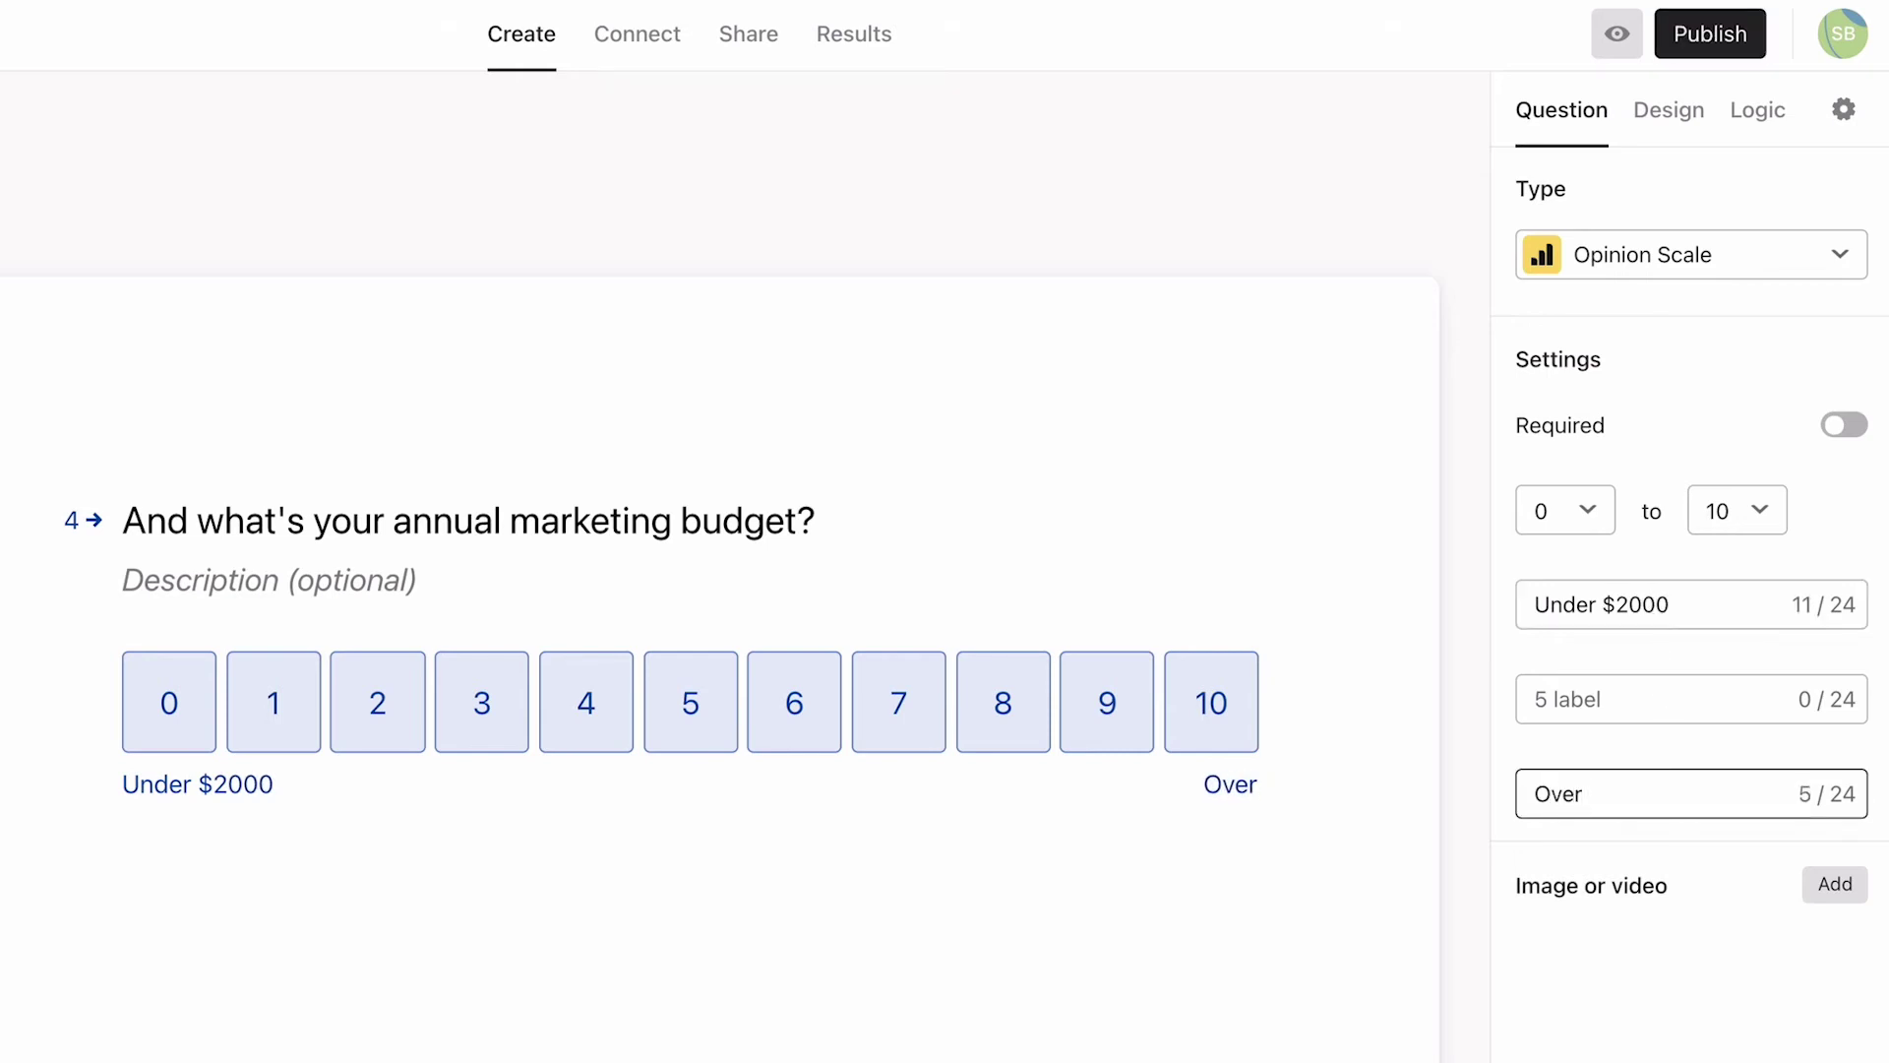
text($10,000)
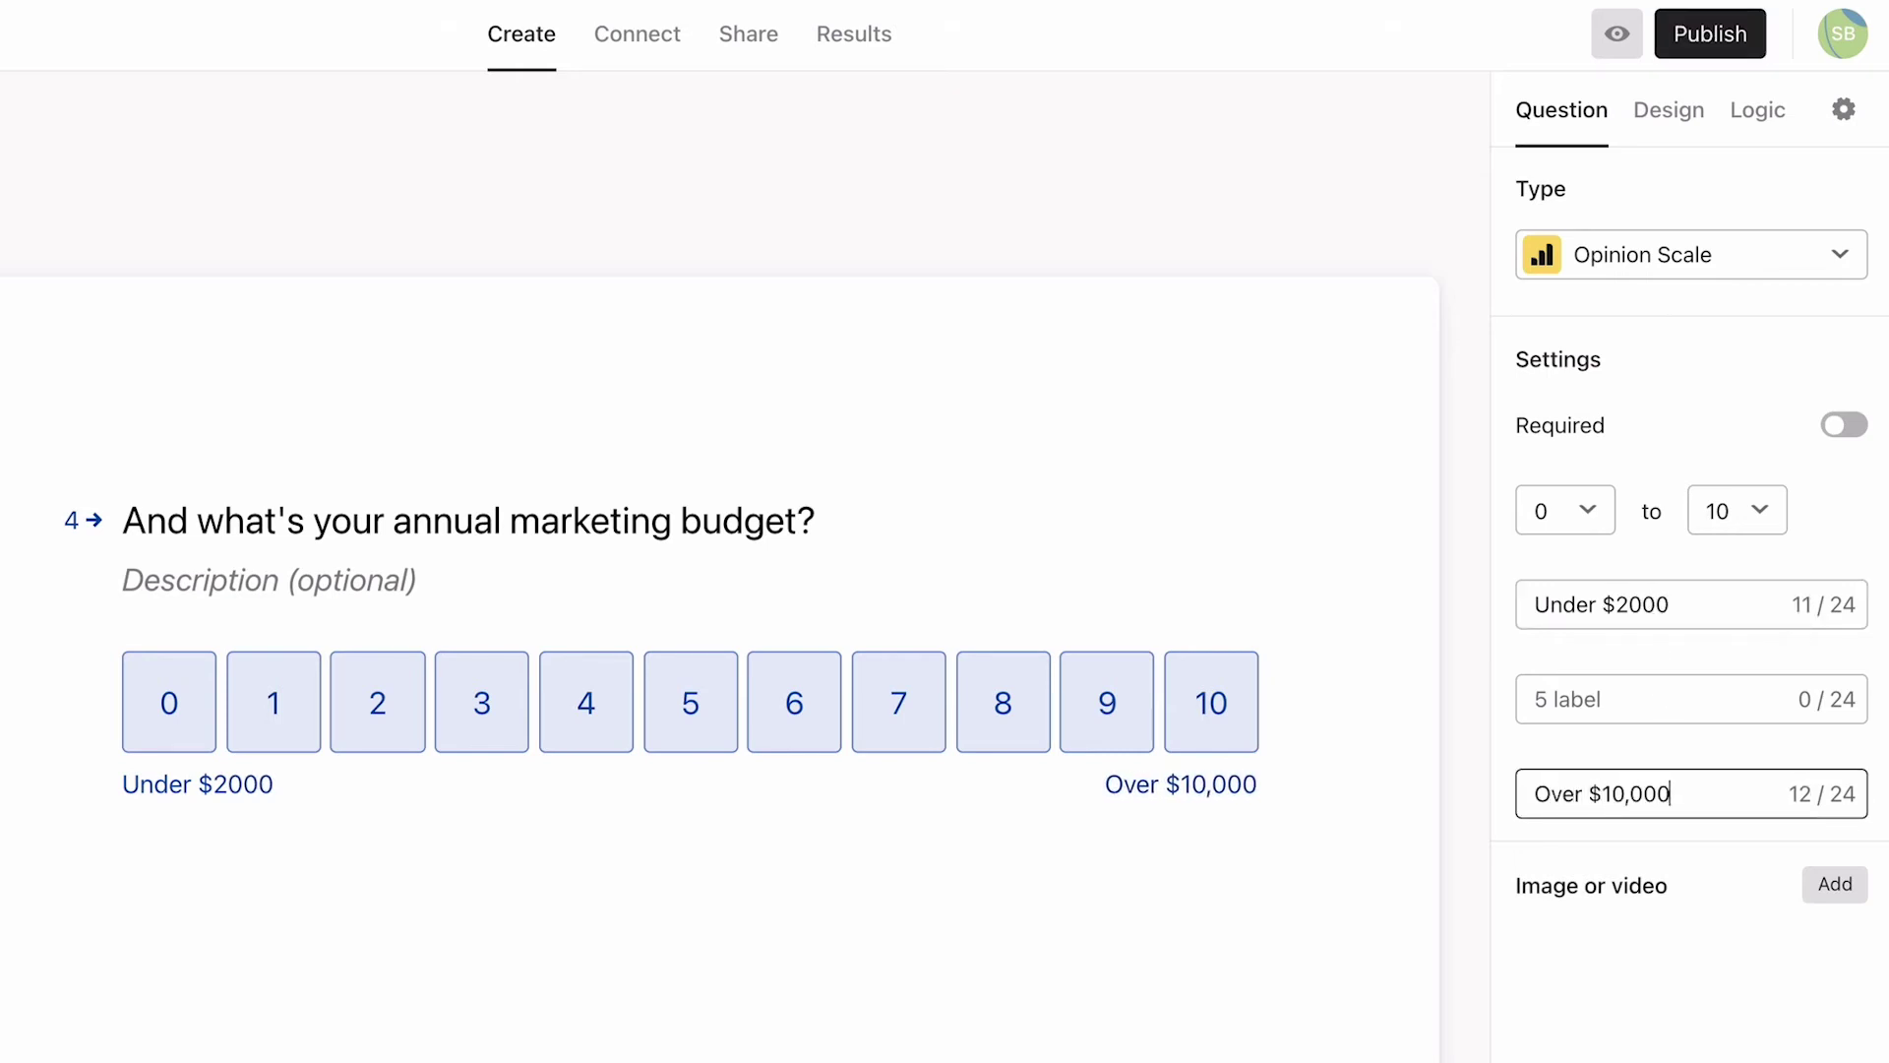
click(1845, 429)
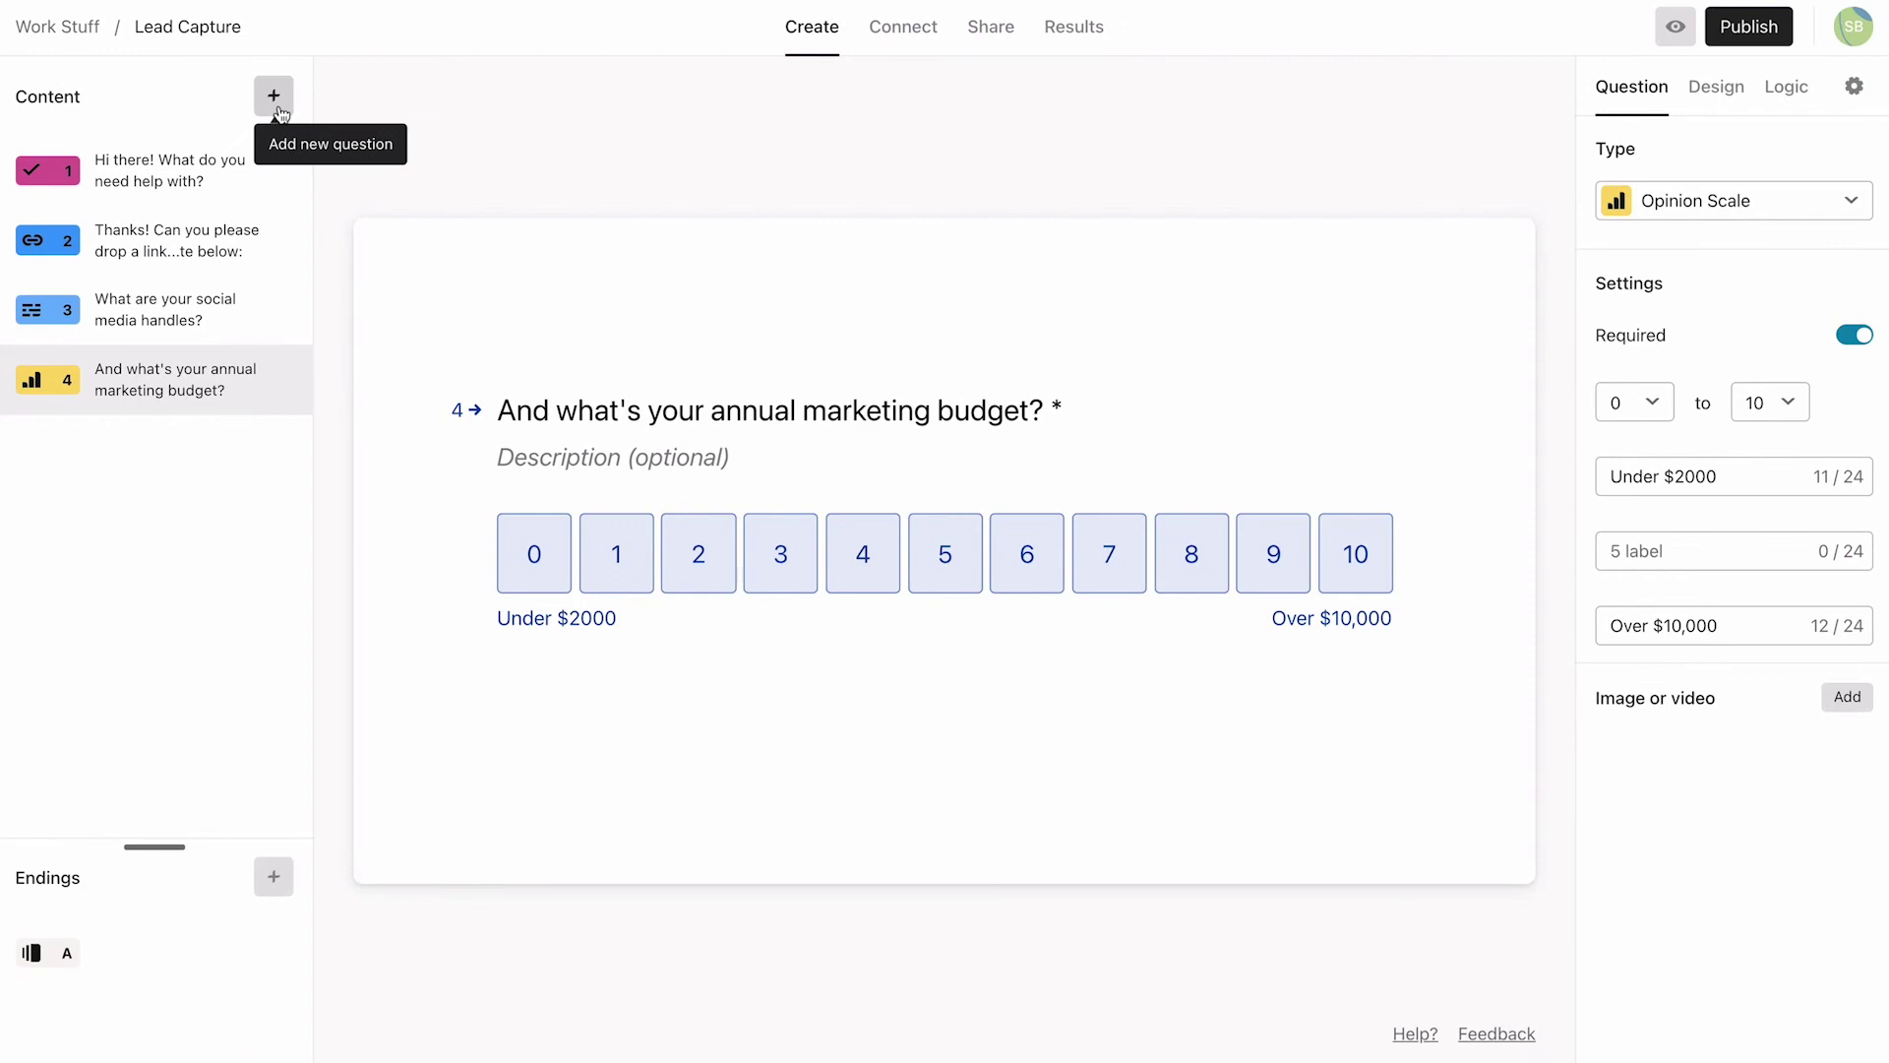
Step: Add a Short Text question titled 'Thanks! Now your details, and we're done :)' with a second line 'What's your name?'
click(275, 96)
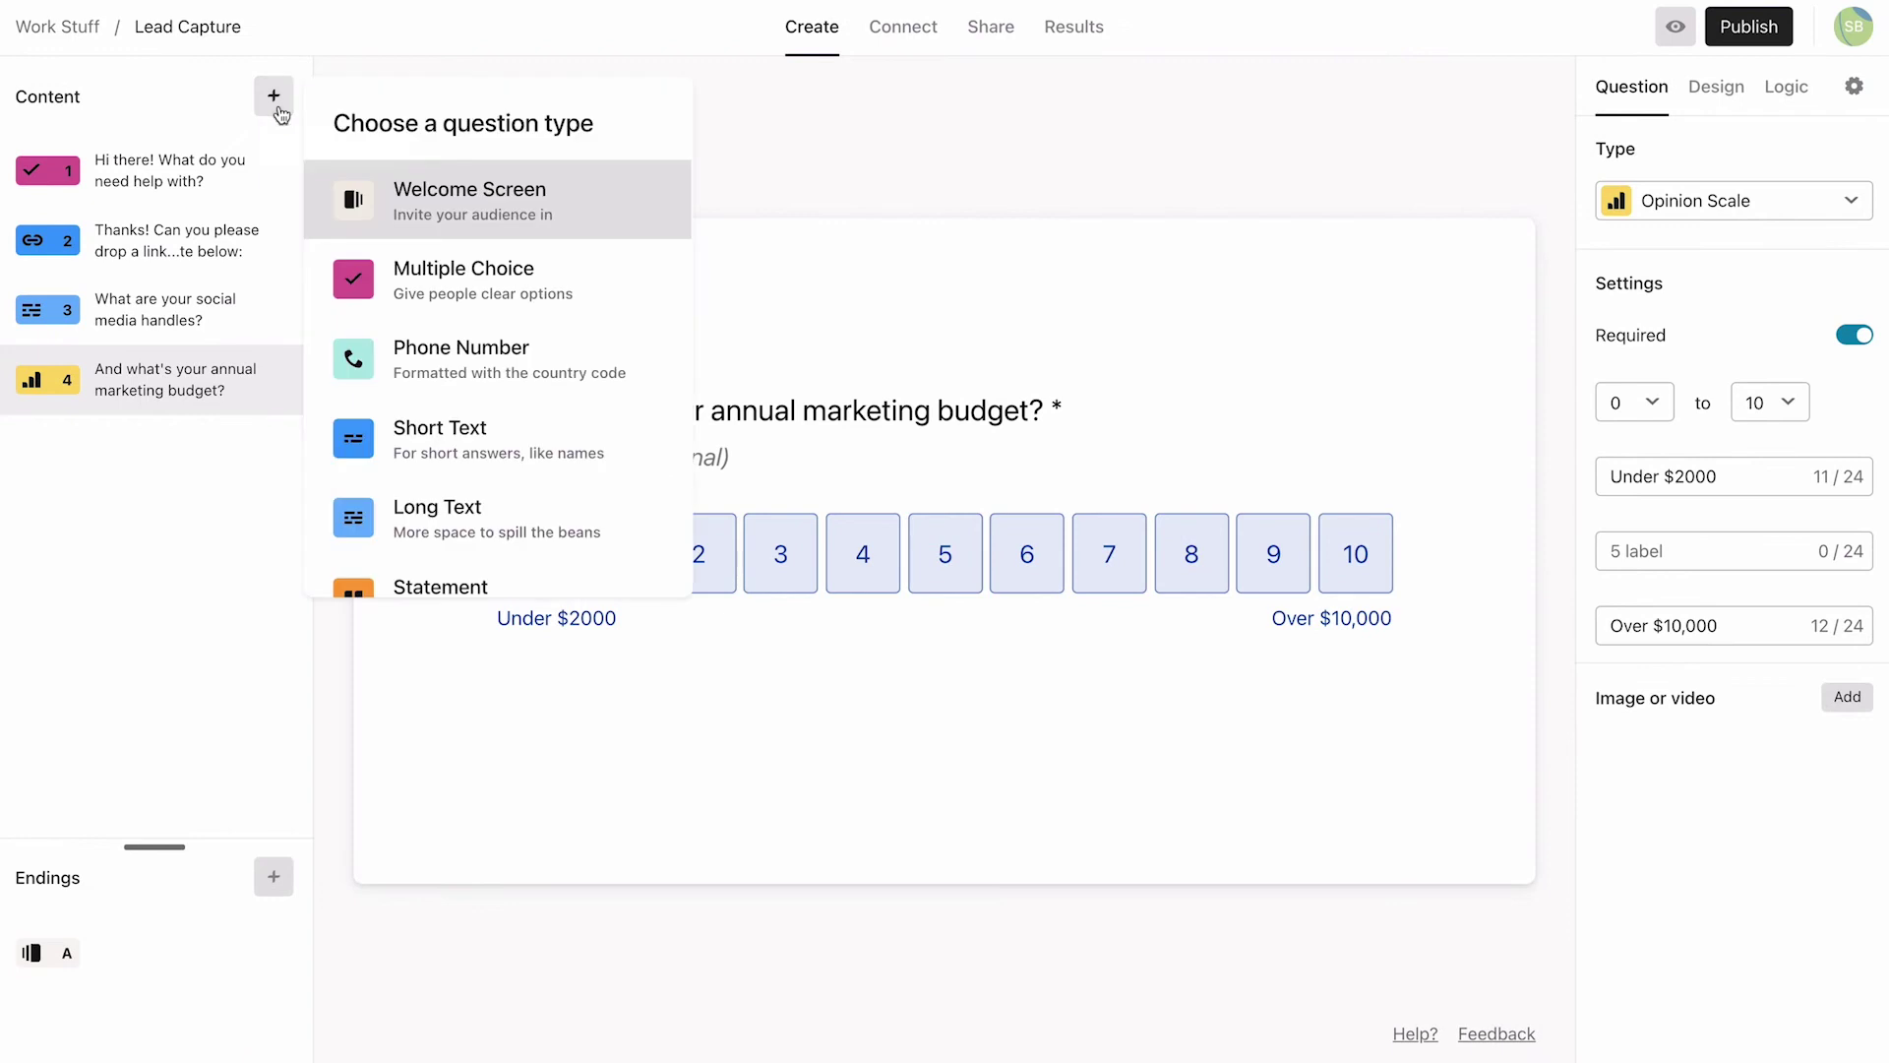
click(459, 437)
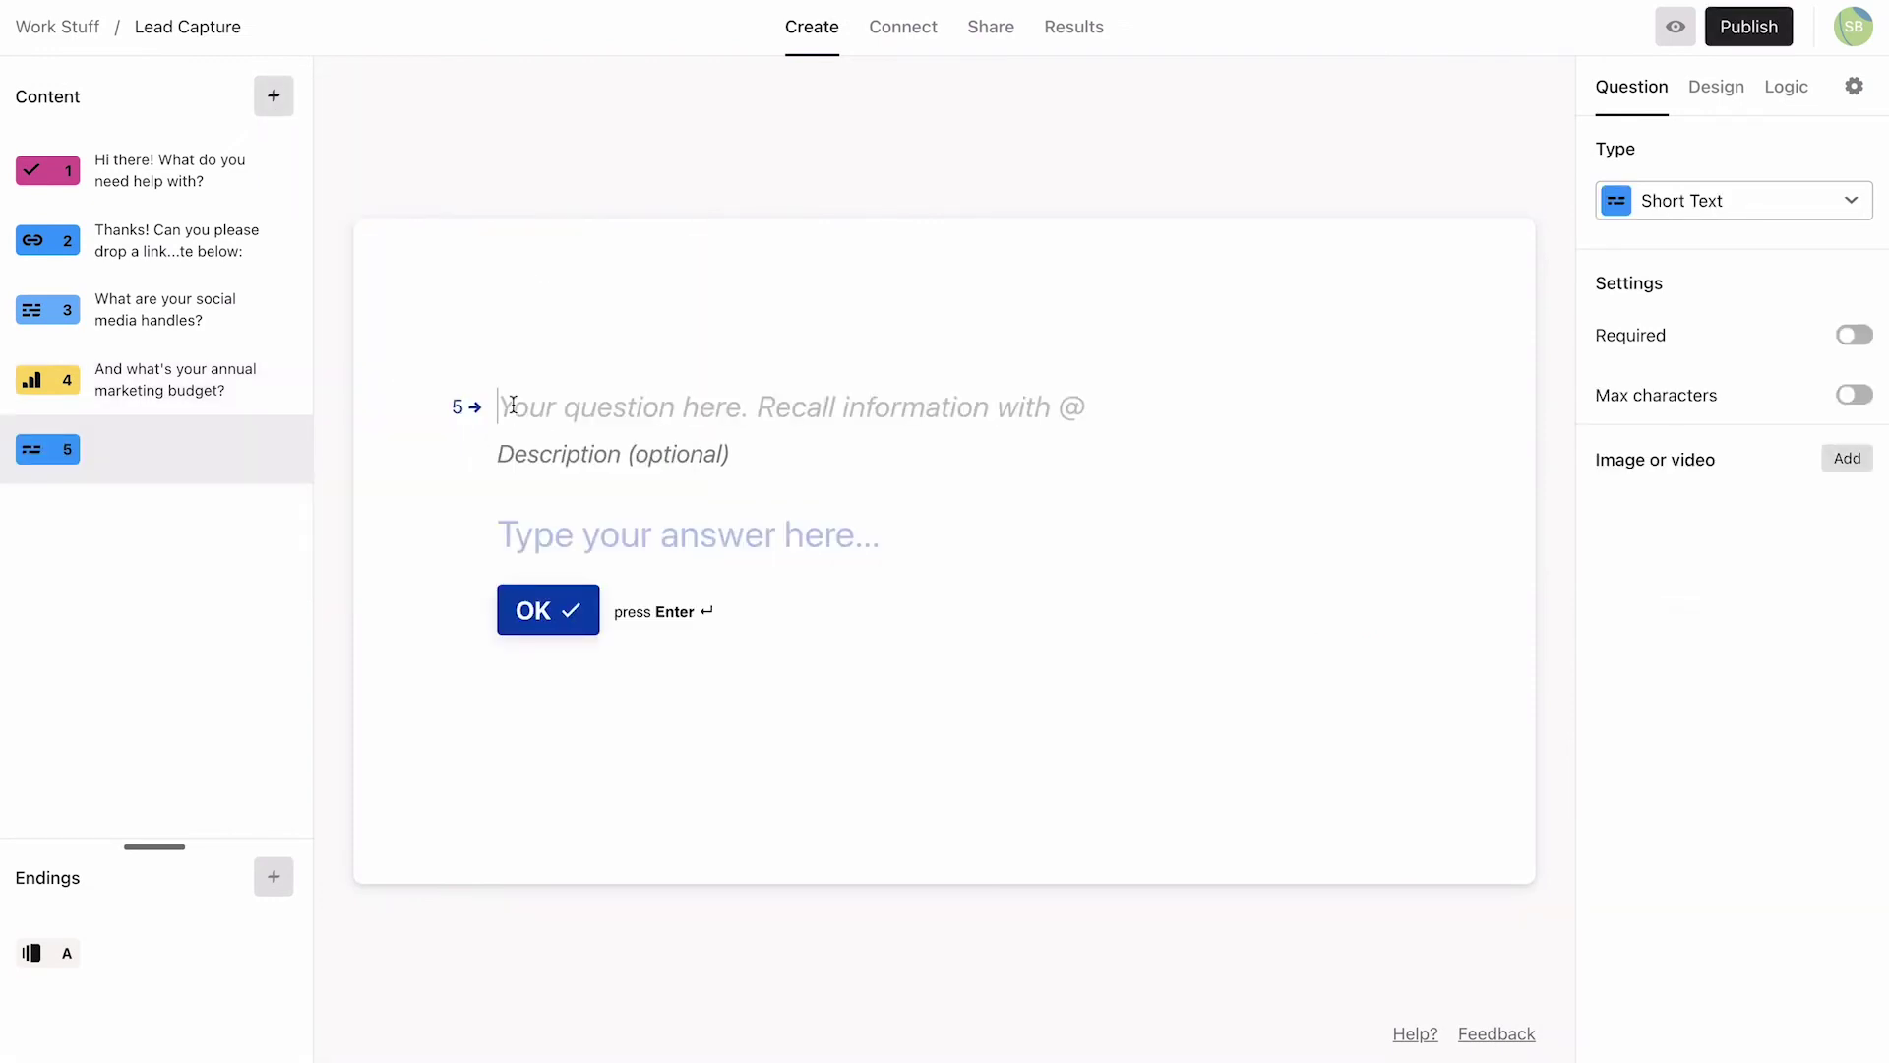
text(Thanks!)
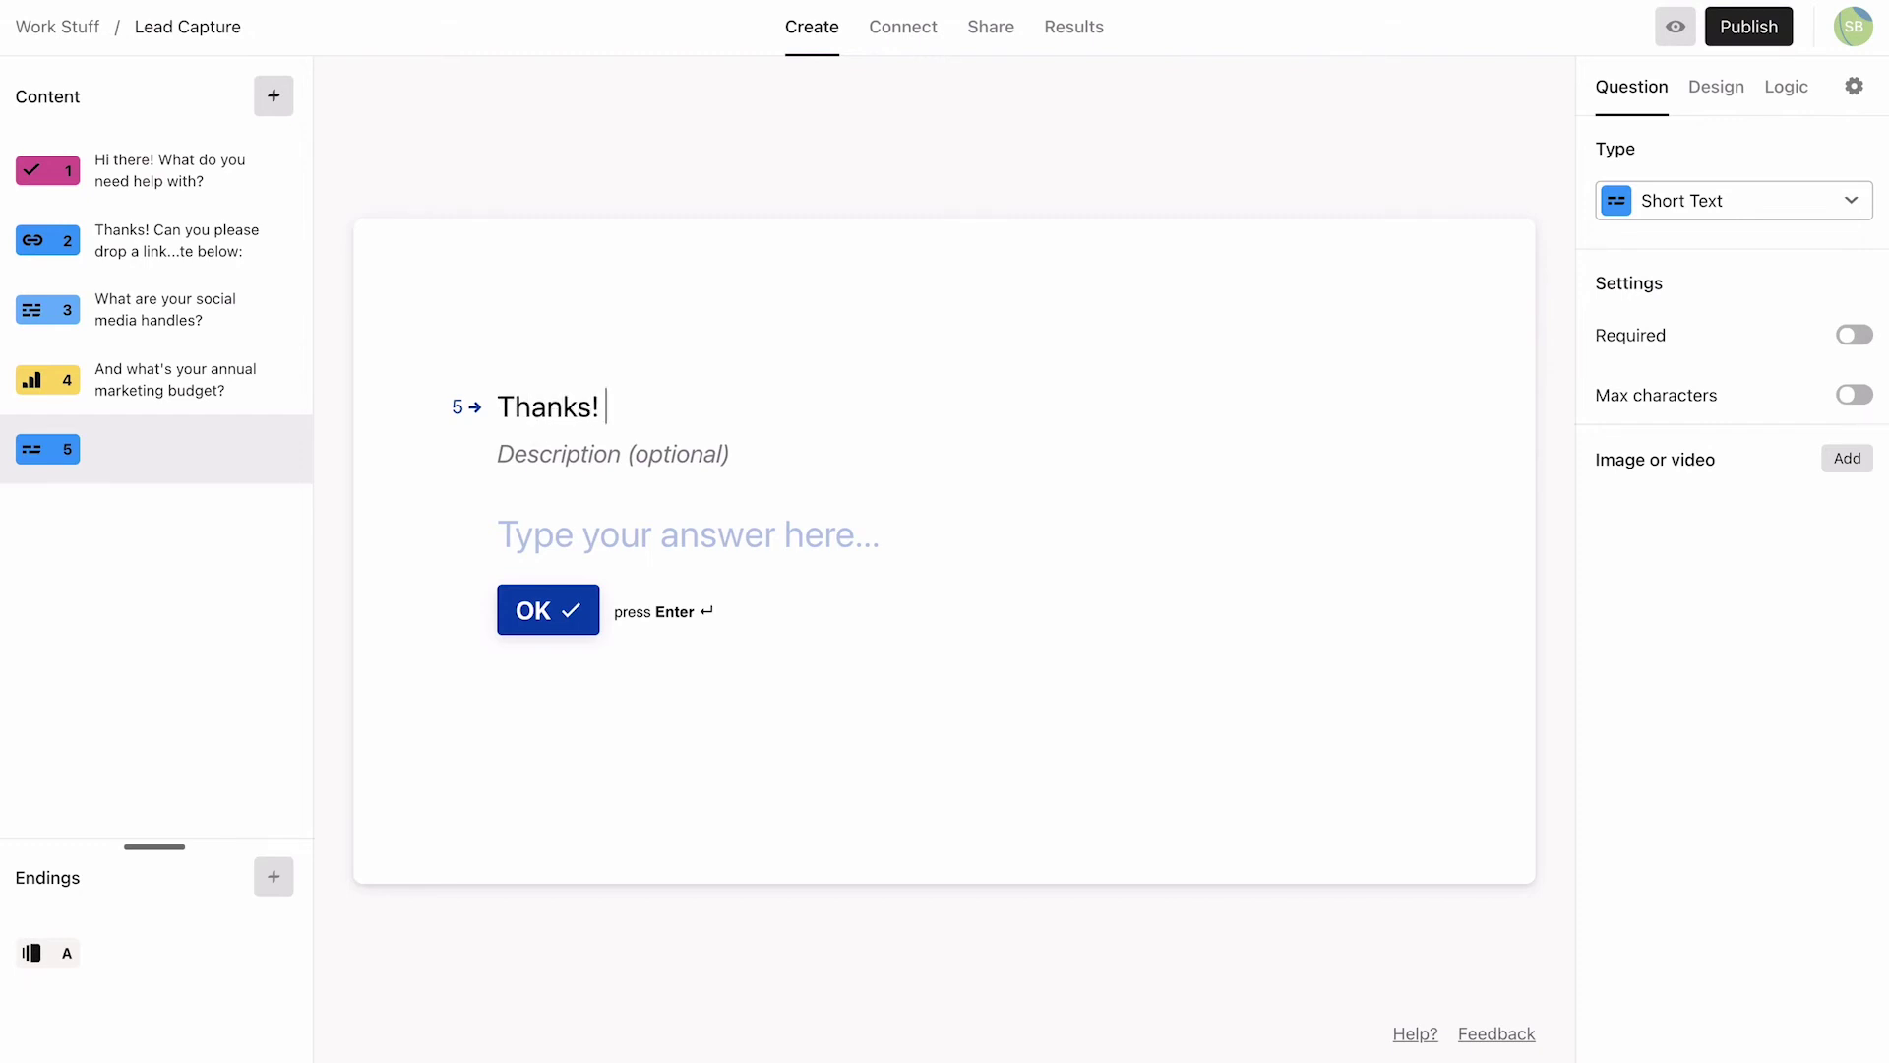
text( Now your de)
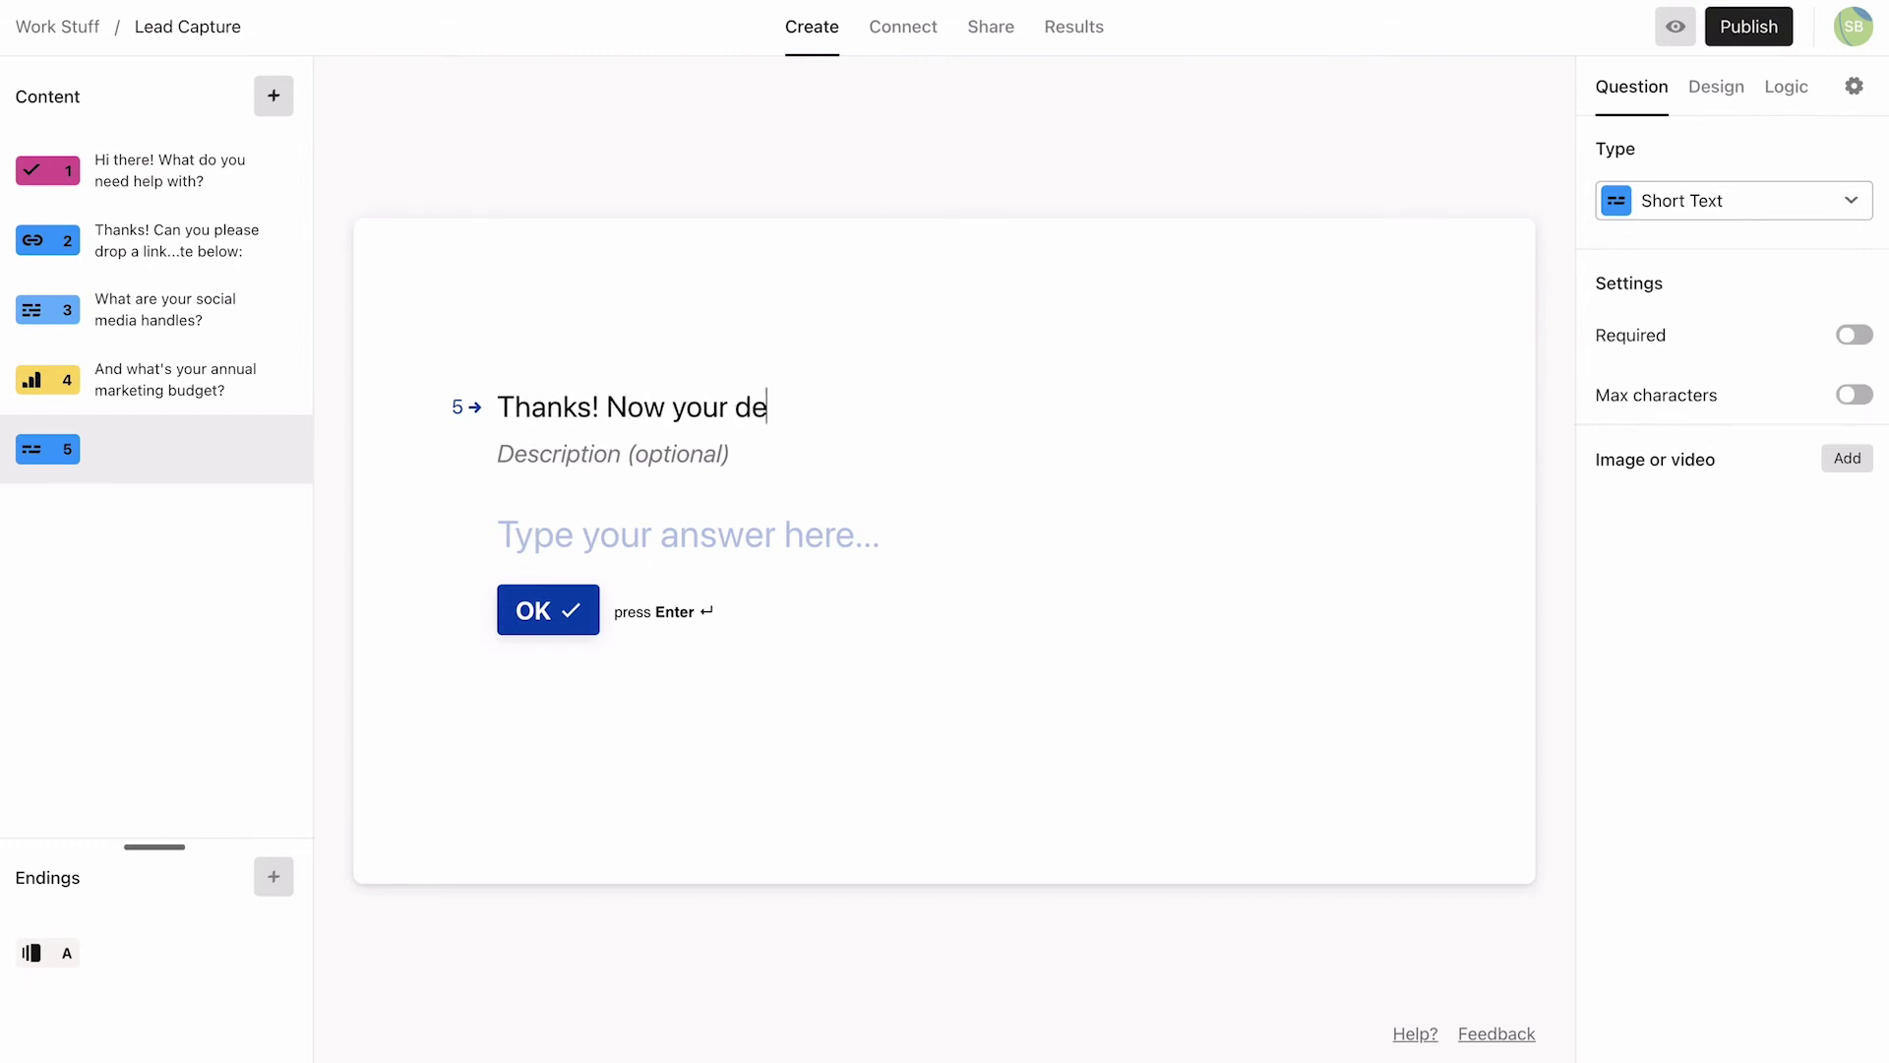
text(tails, and we're d)
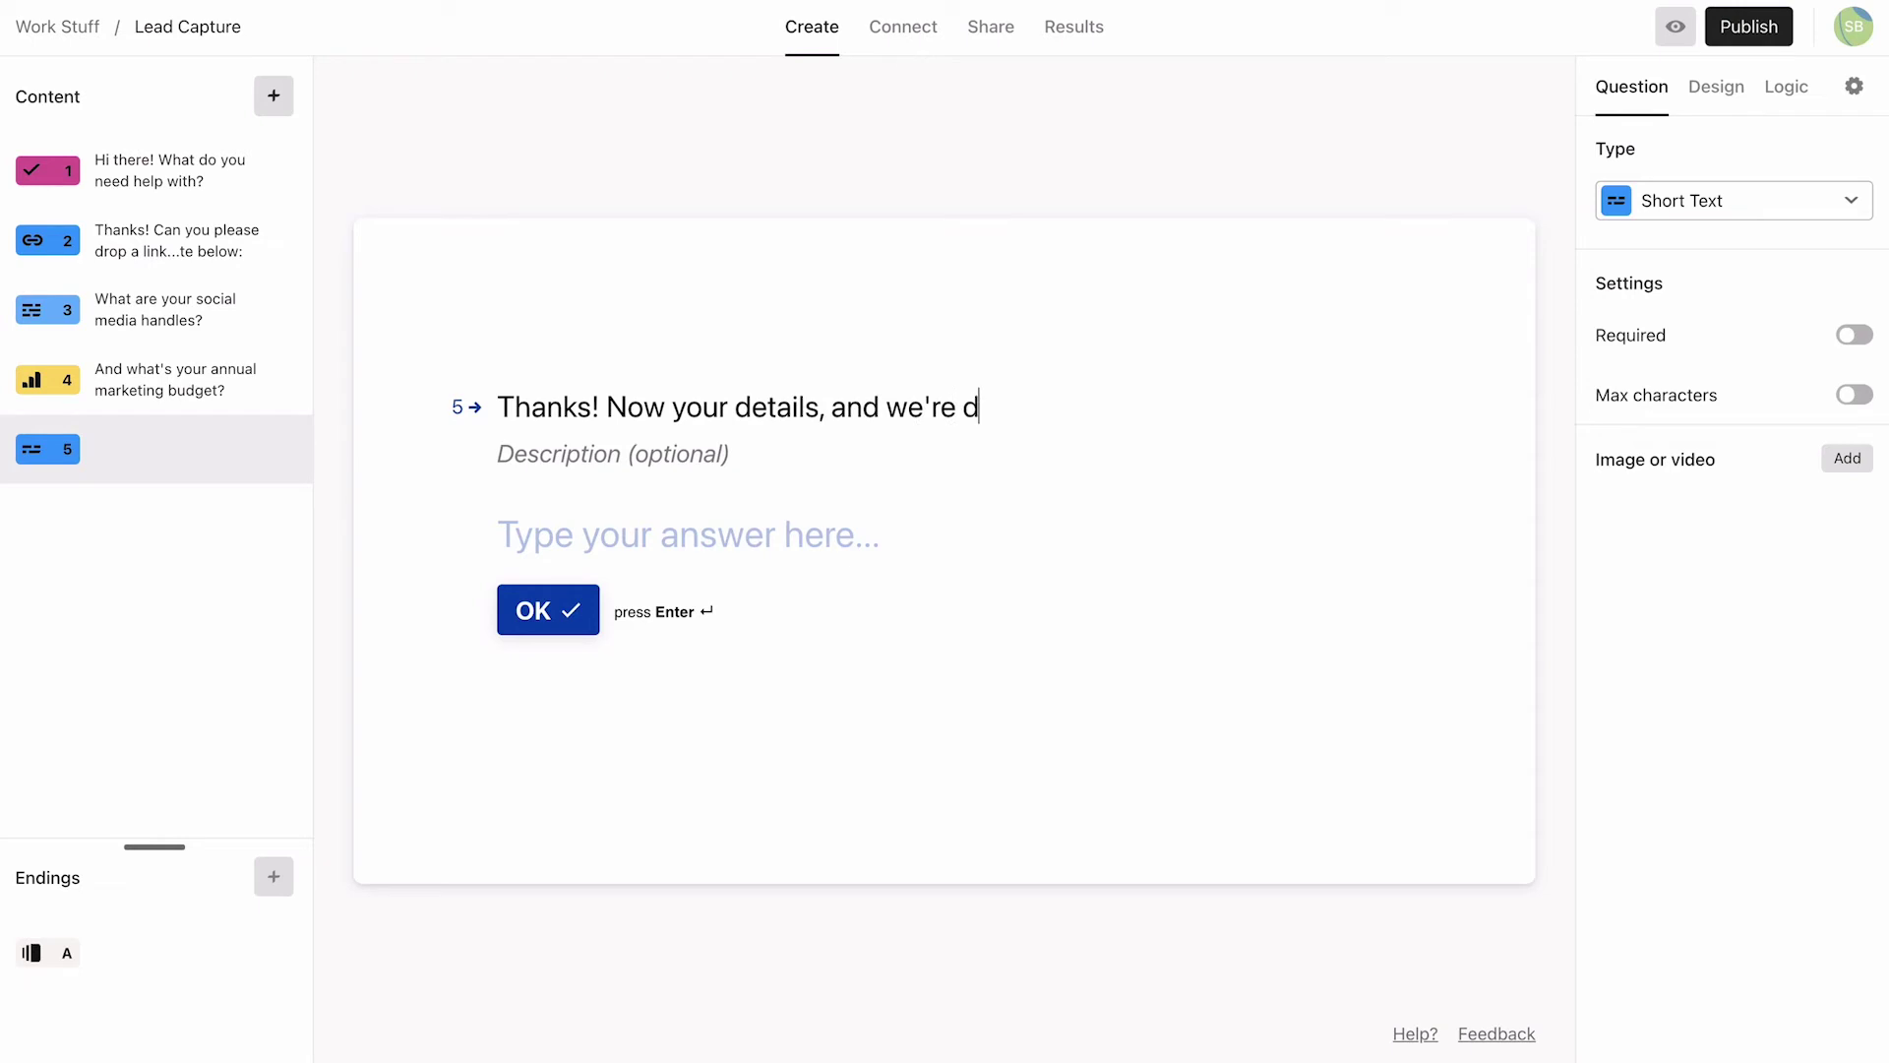
text(one :))
key(shift+Return)
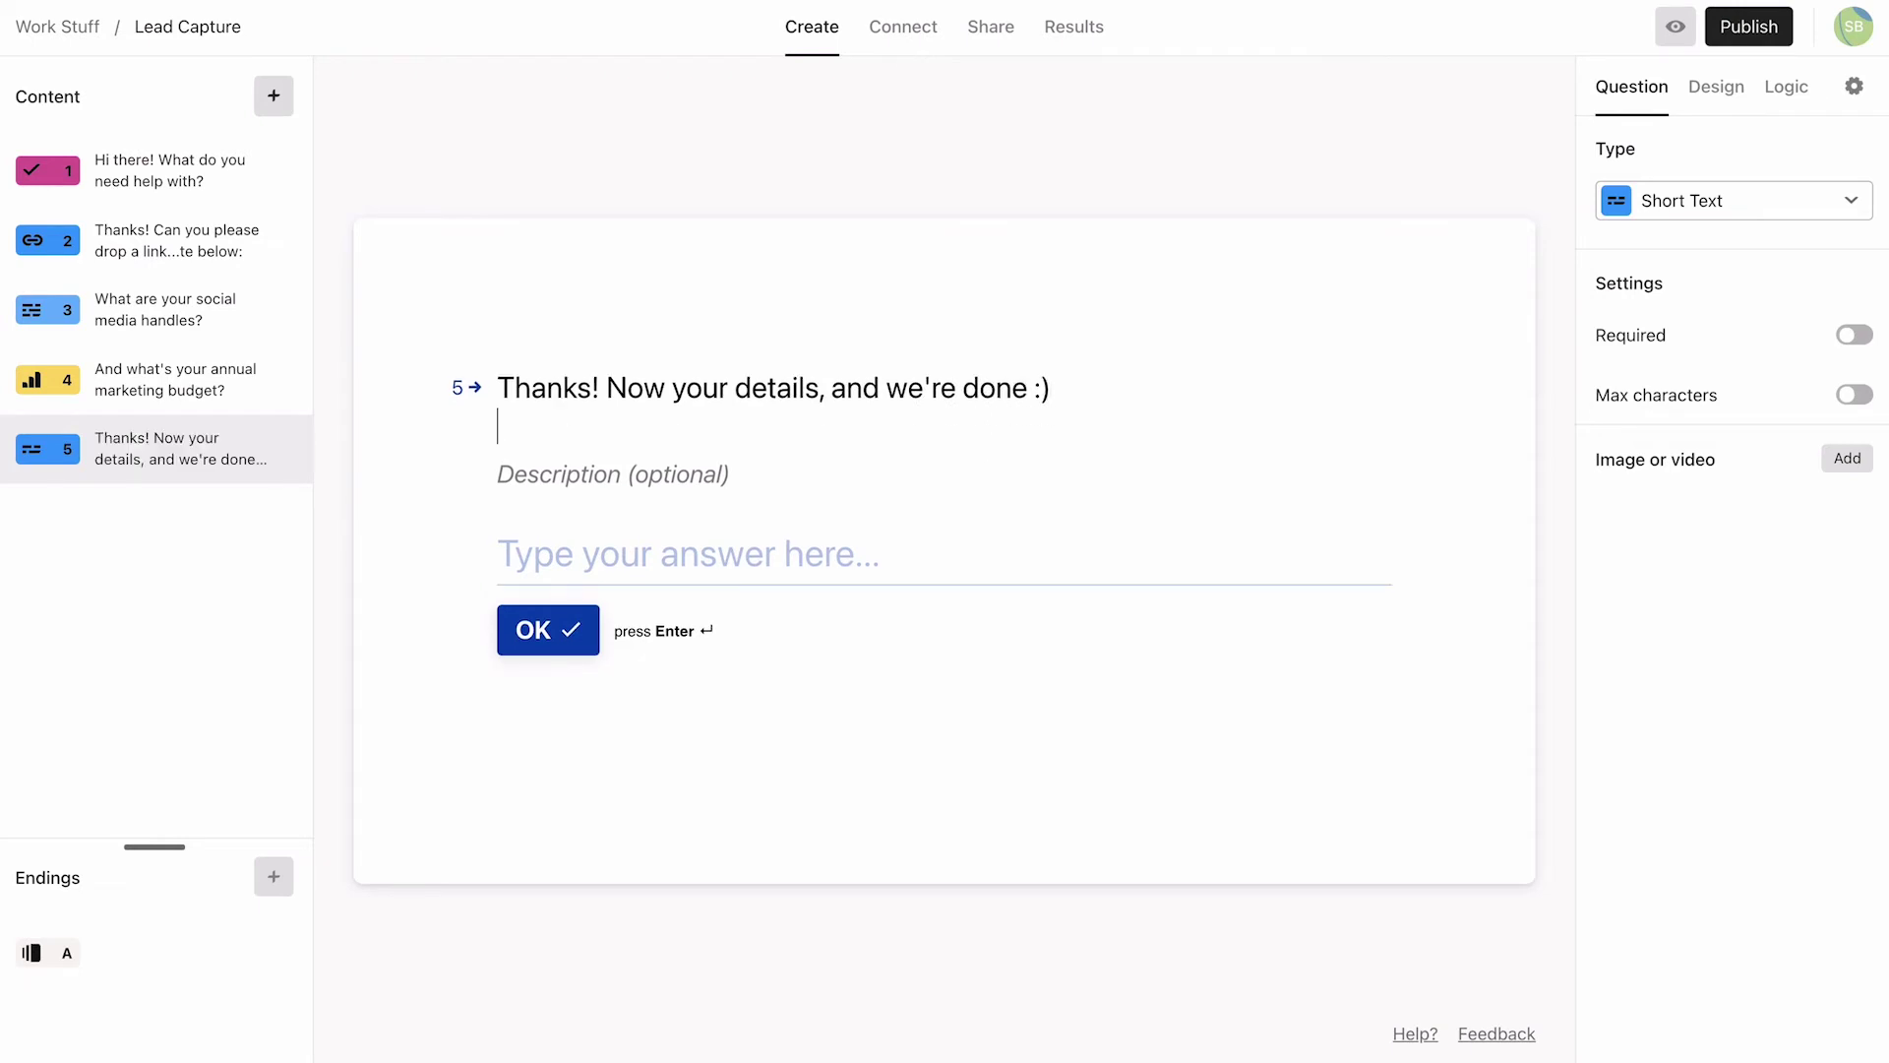
text(What's your name?)
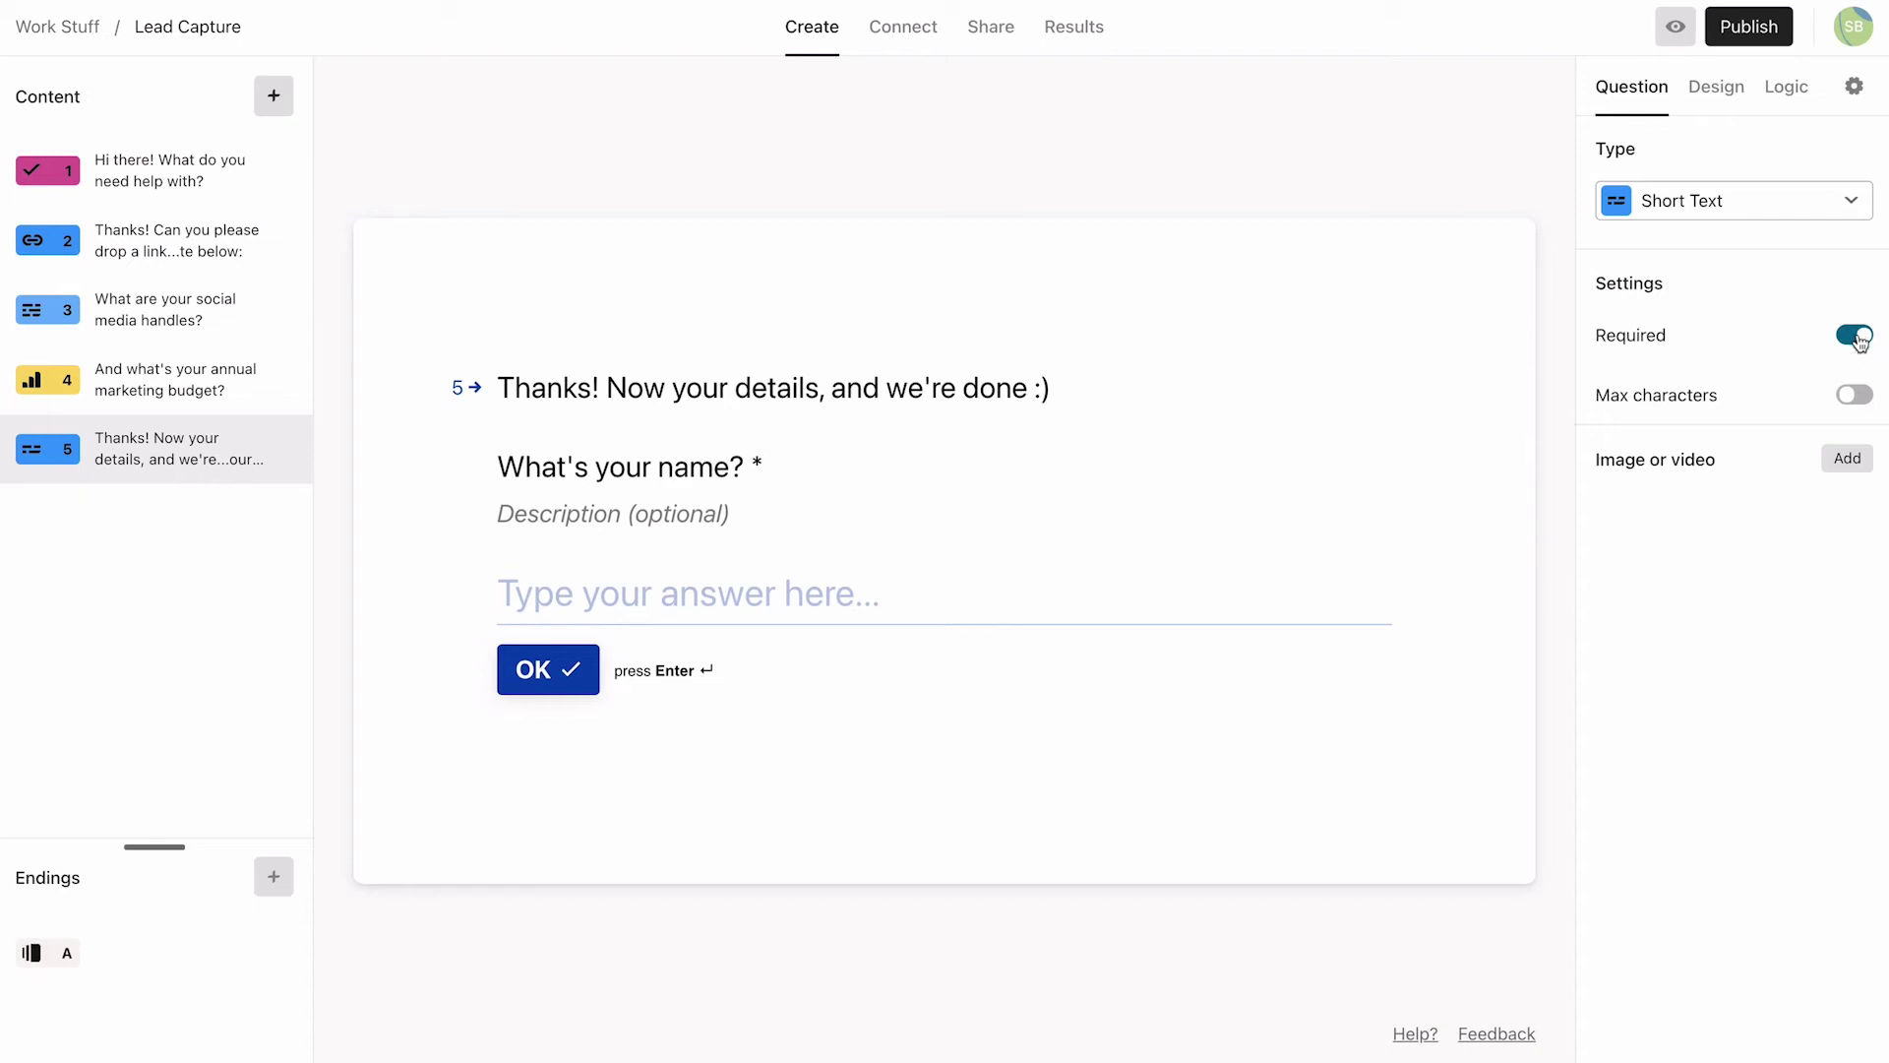
Step: Add Email question '...and your email?' described 'It's only so we can get back to you. No spam, we promise!'
click(274, 95)
scroll(519, 438, down, 2)
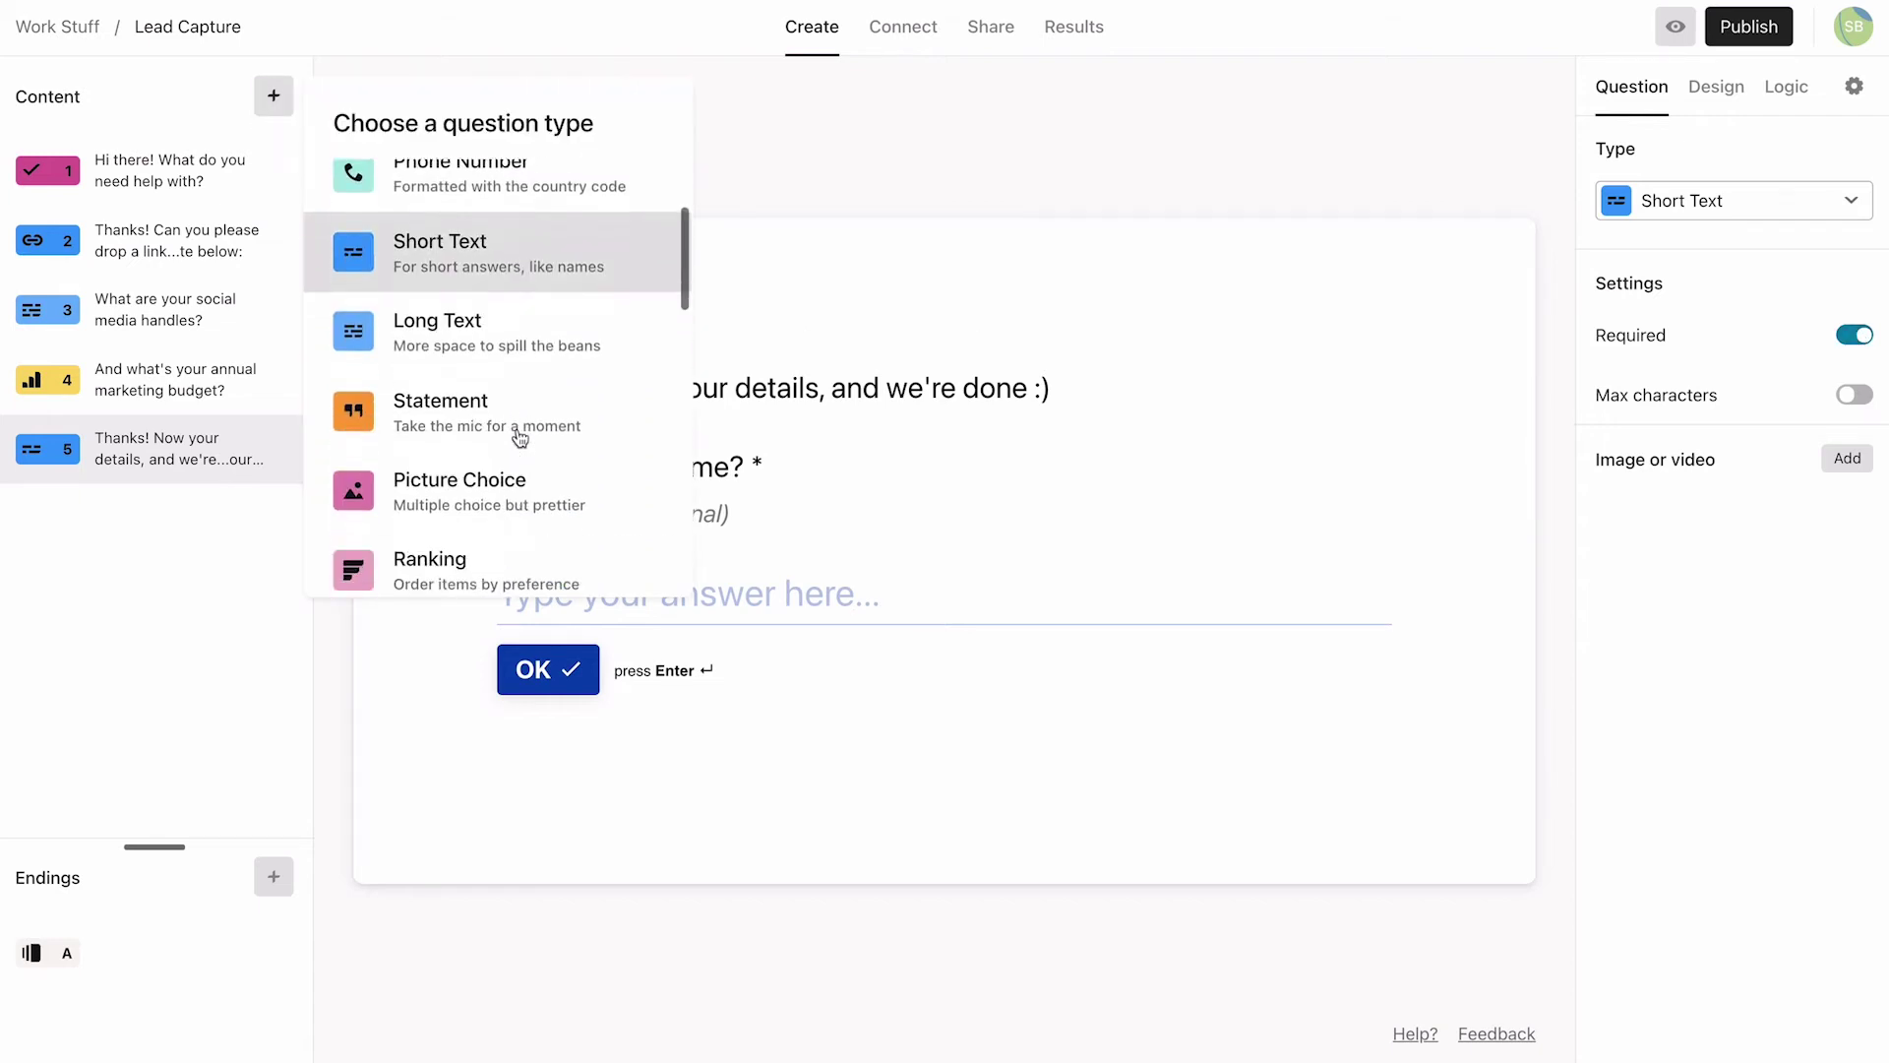
scroll(520, 437, down, 5)
click(519, 359)
text(..)
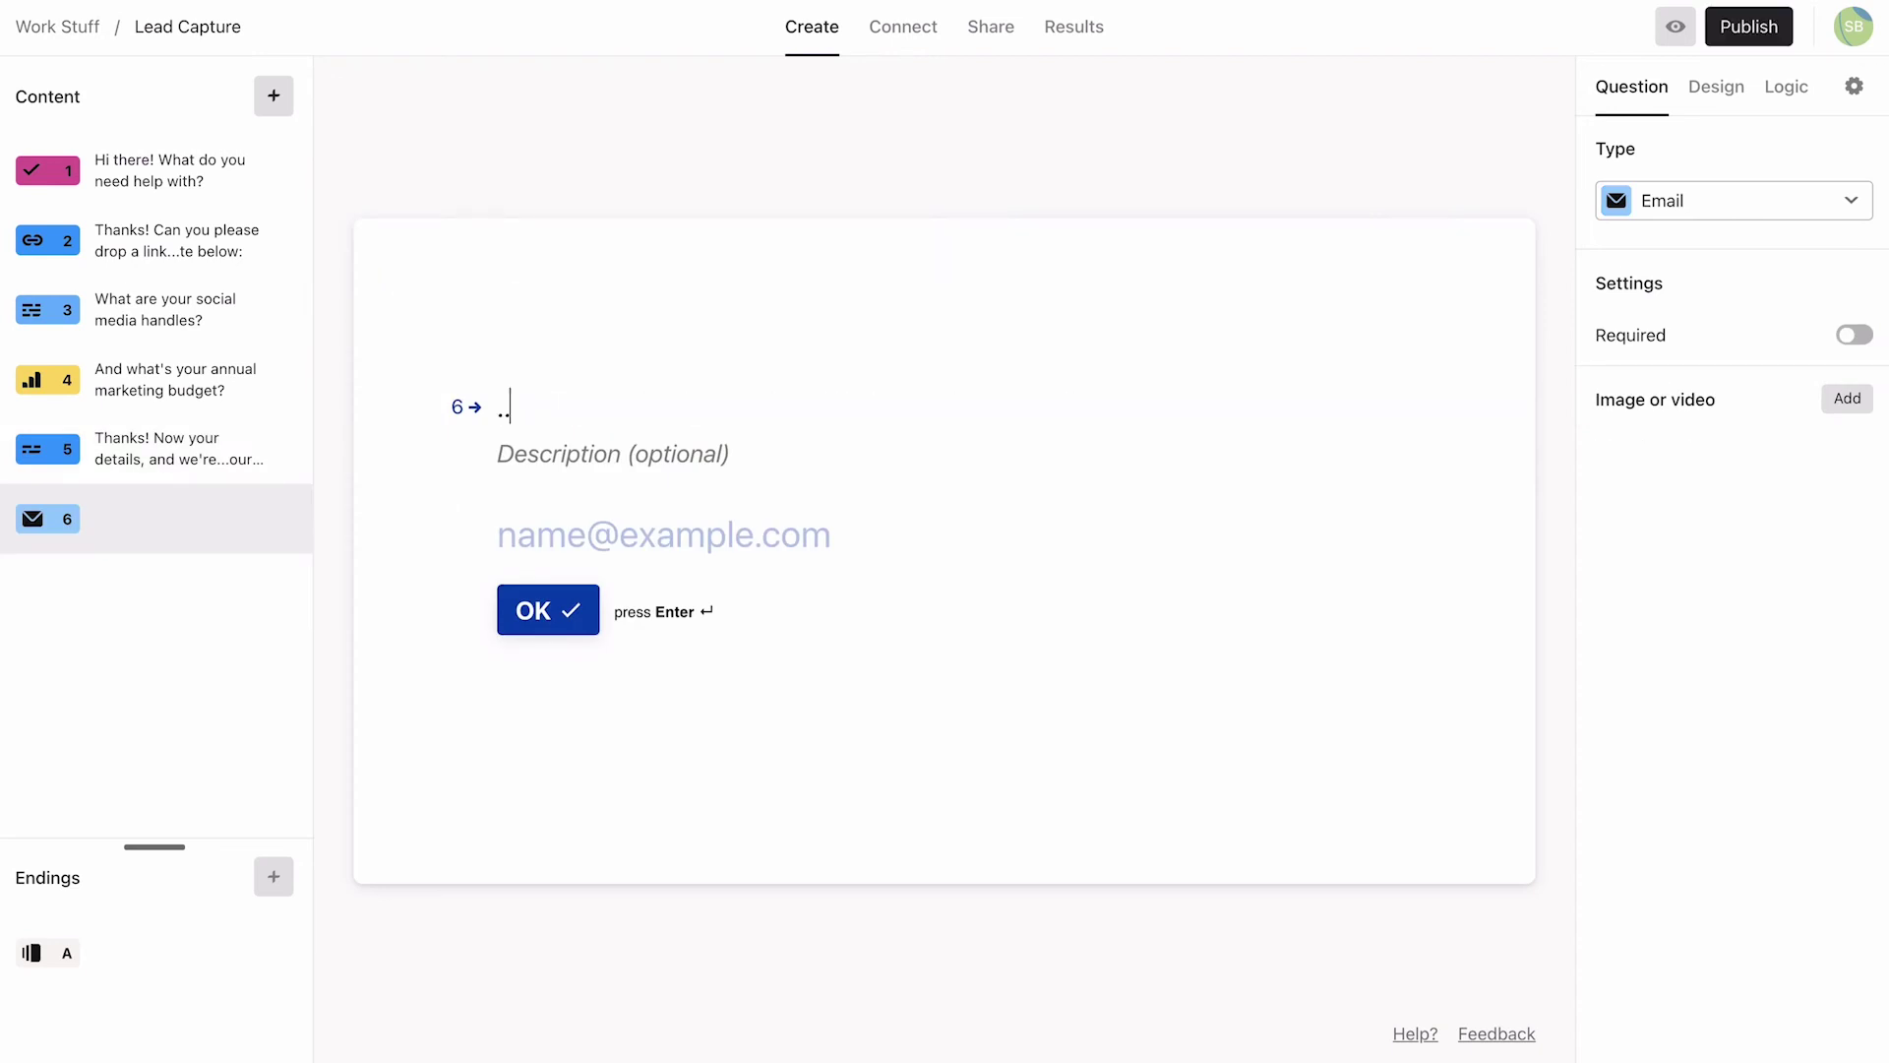
text(.and your email?)
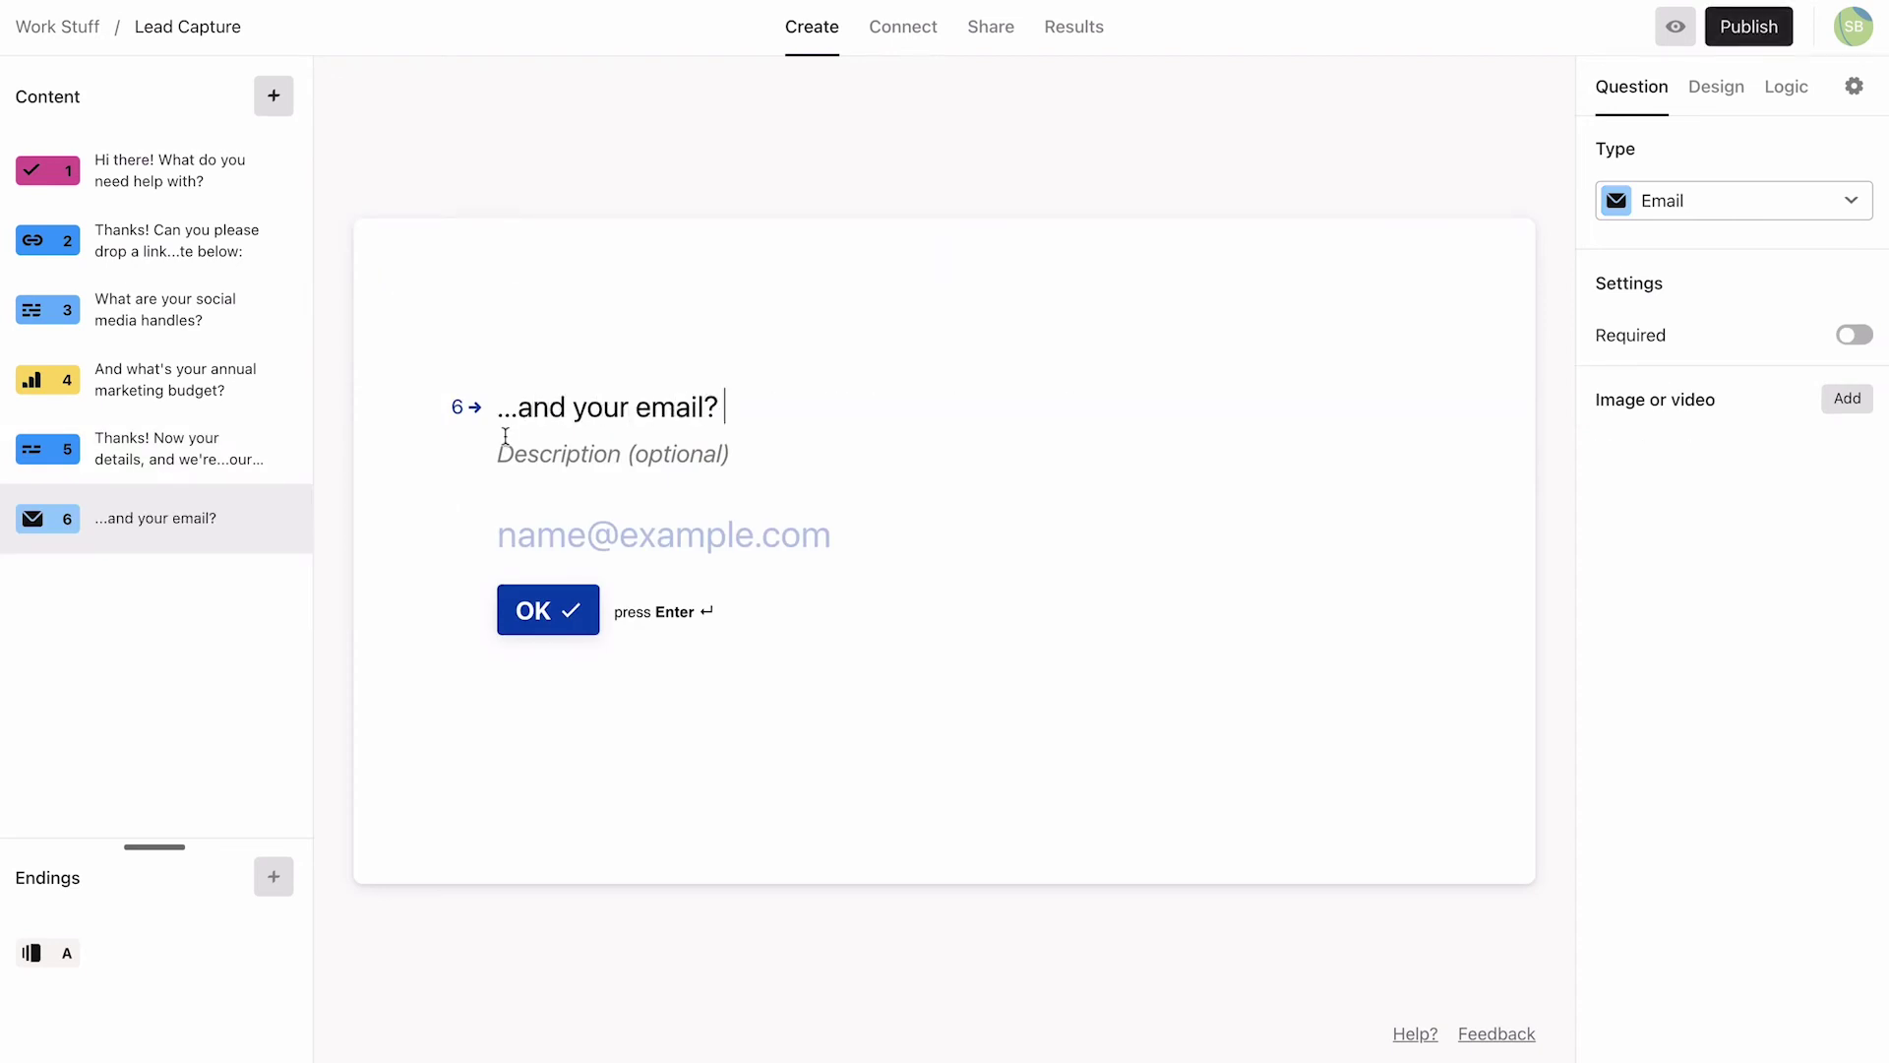
click(502, 454)
text(It's only so )
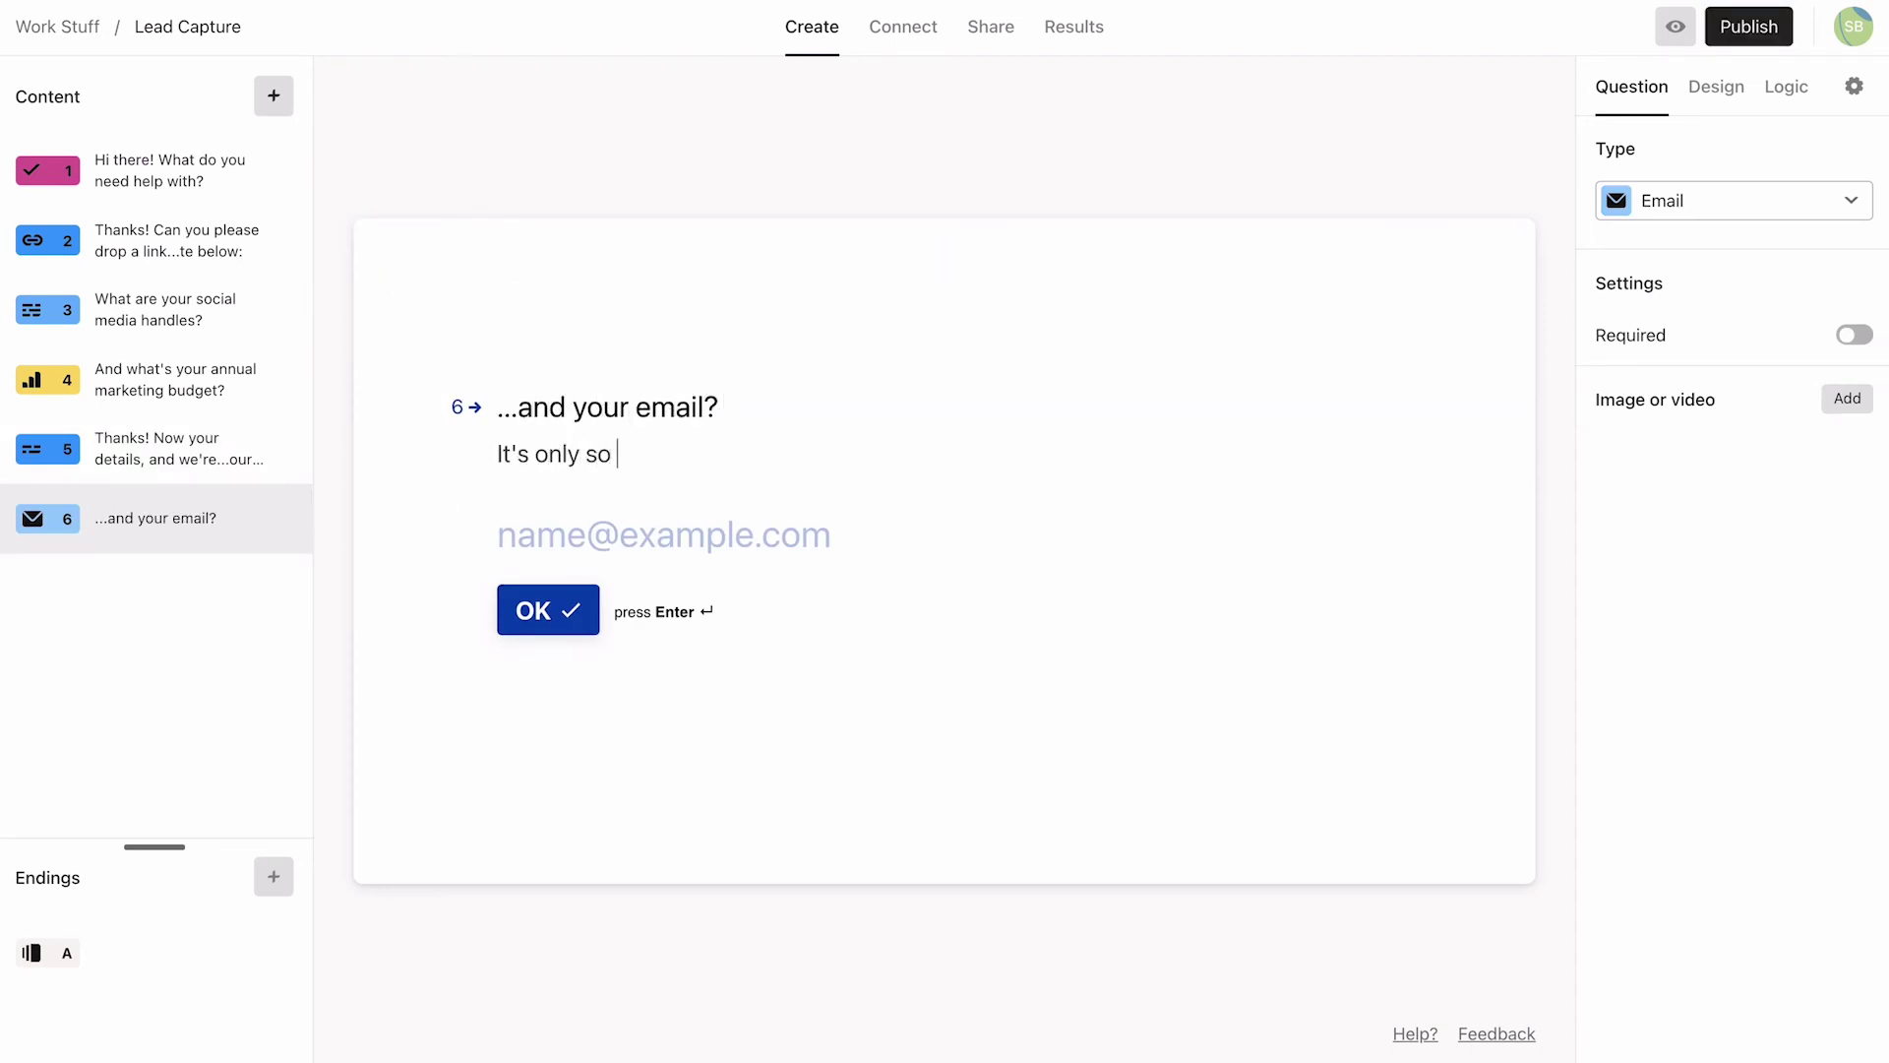
text(we can get back to you. No)
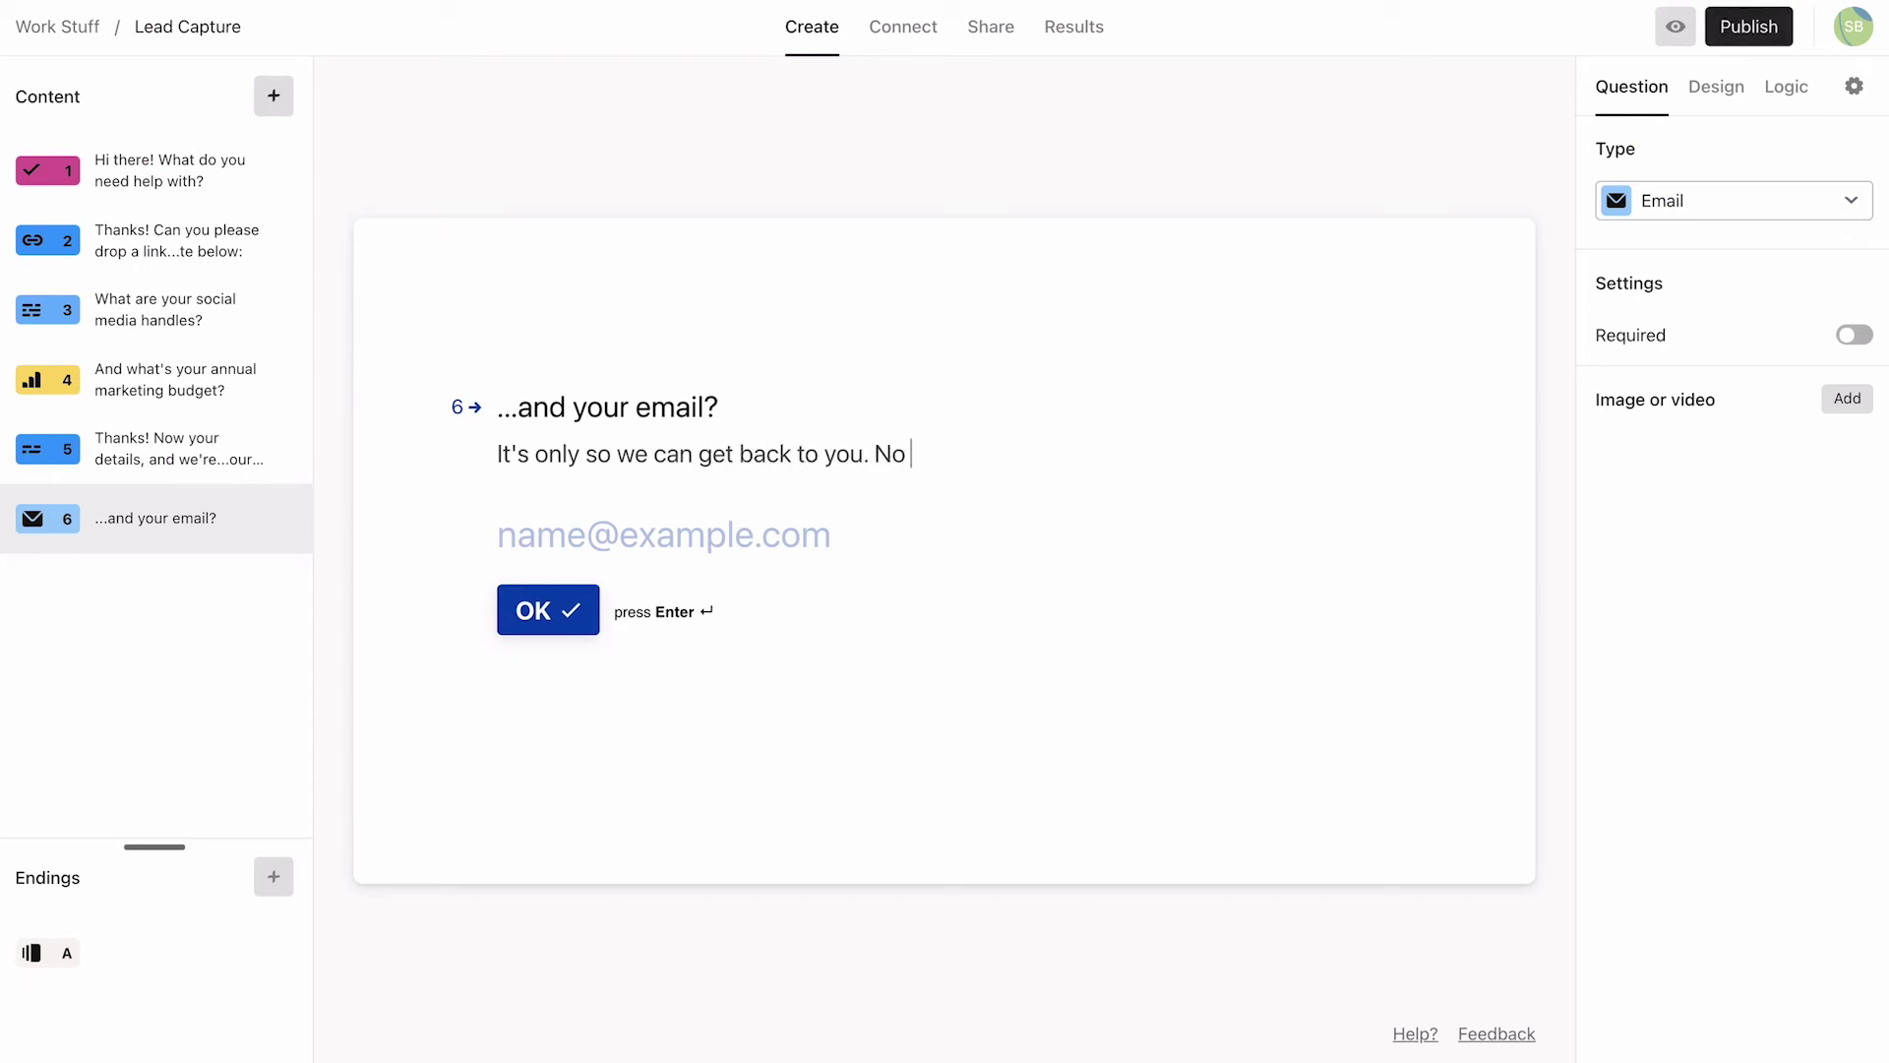
text( spam, we promise!)
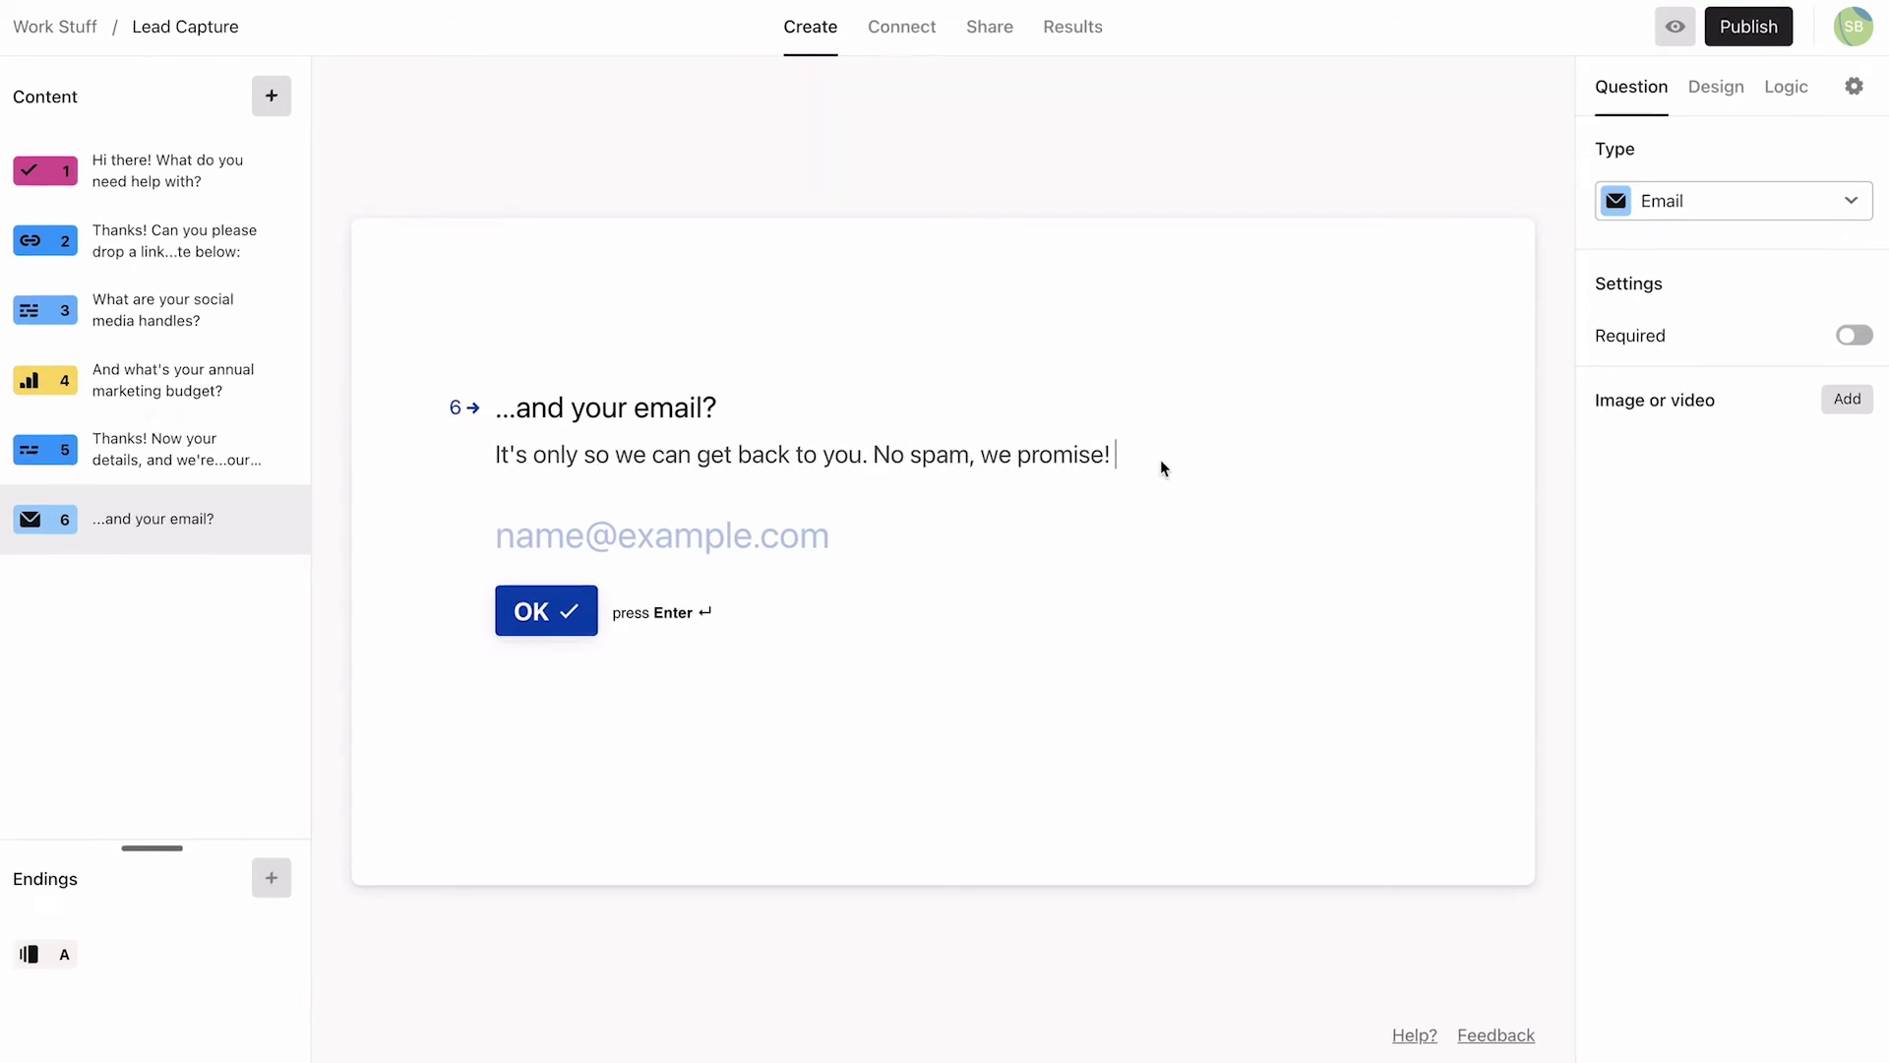
Step: Restore the question type to Email after a Phone Number switch, and make it required
click(1848, 201)
scroll(1755, 293, up, 2)
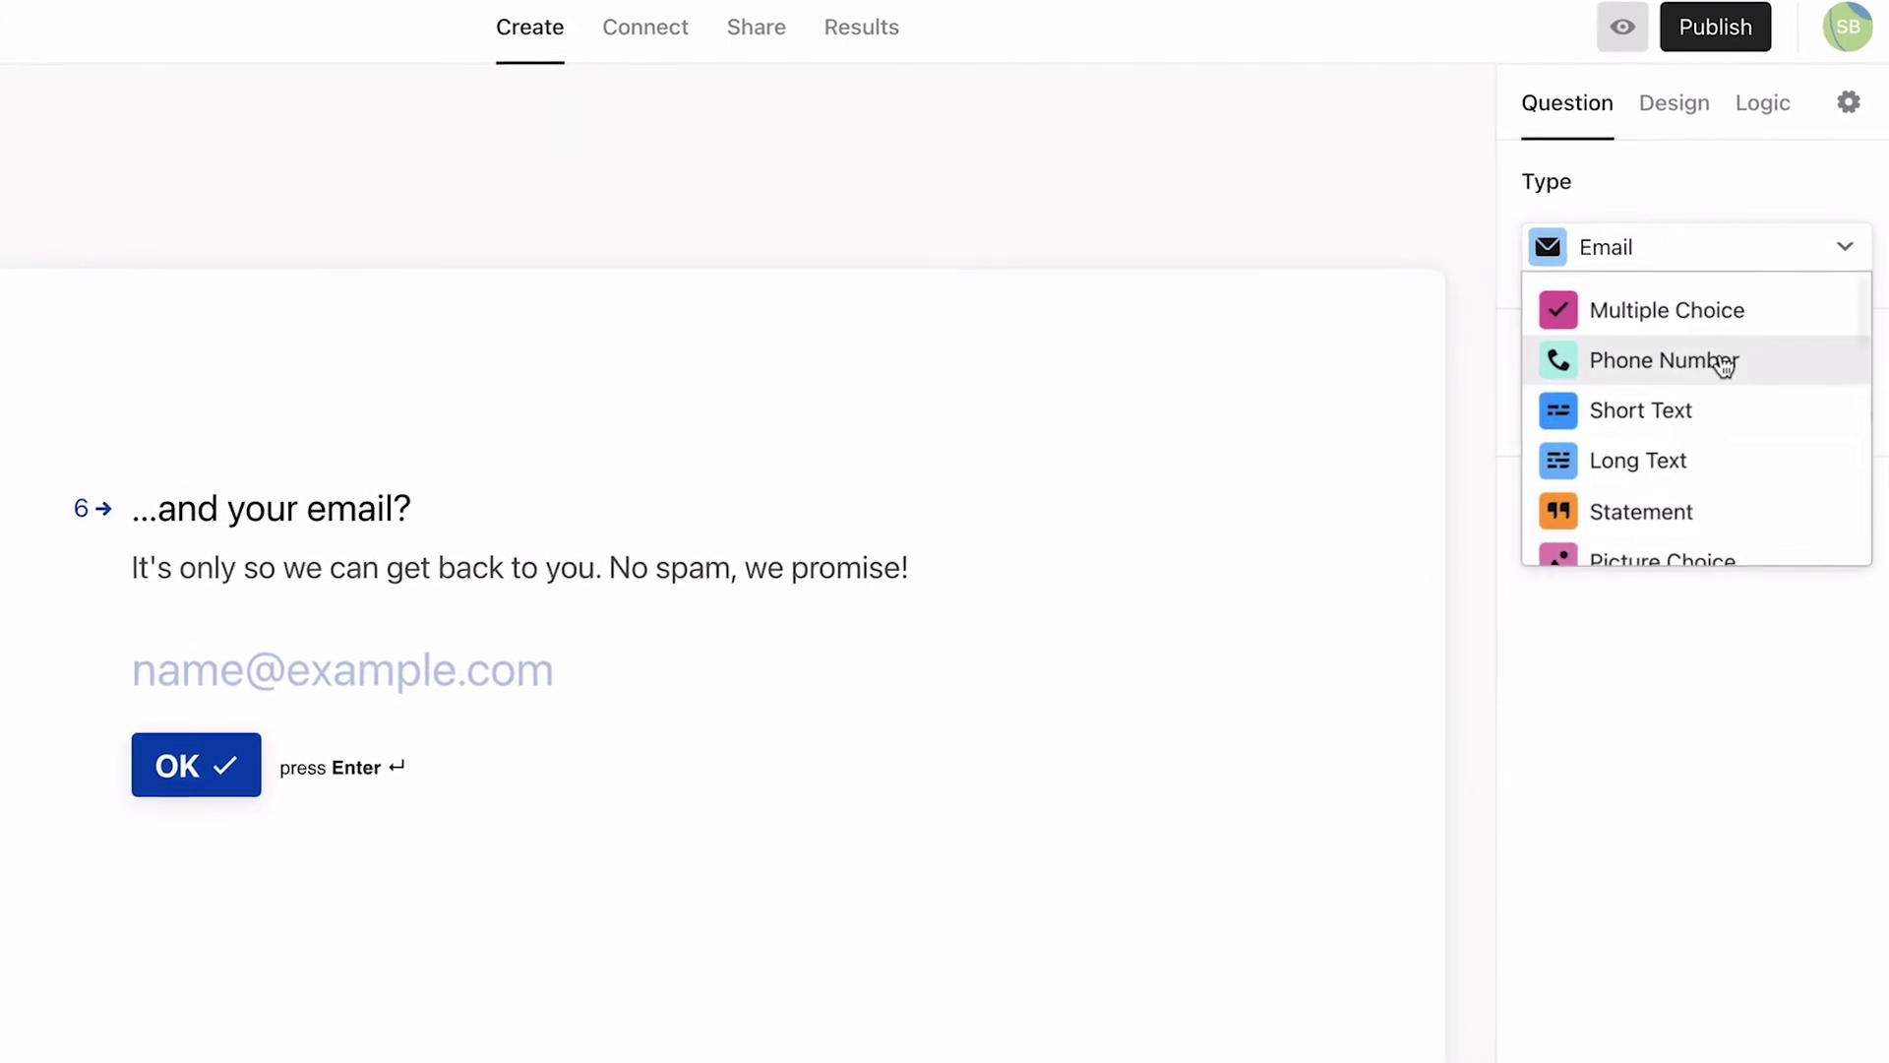
click(1722, 362)
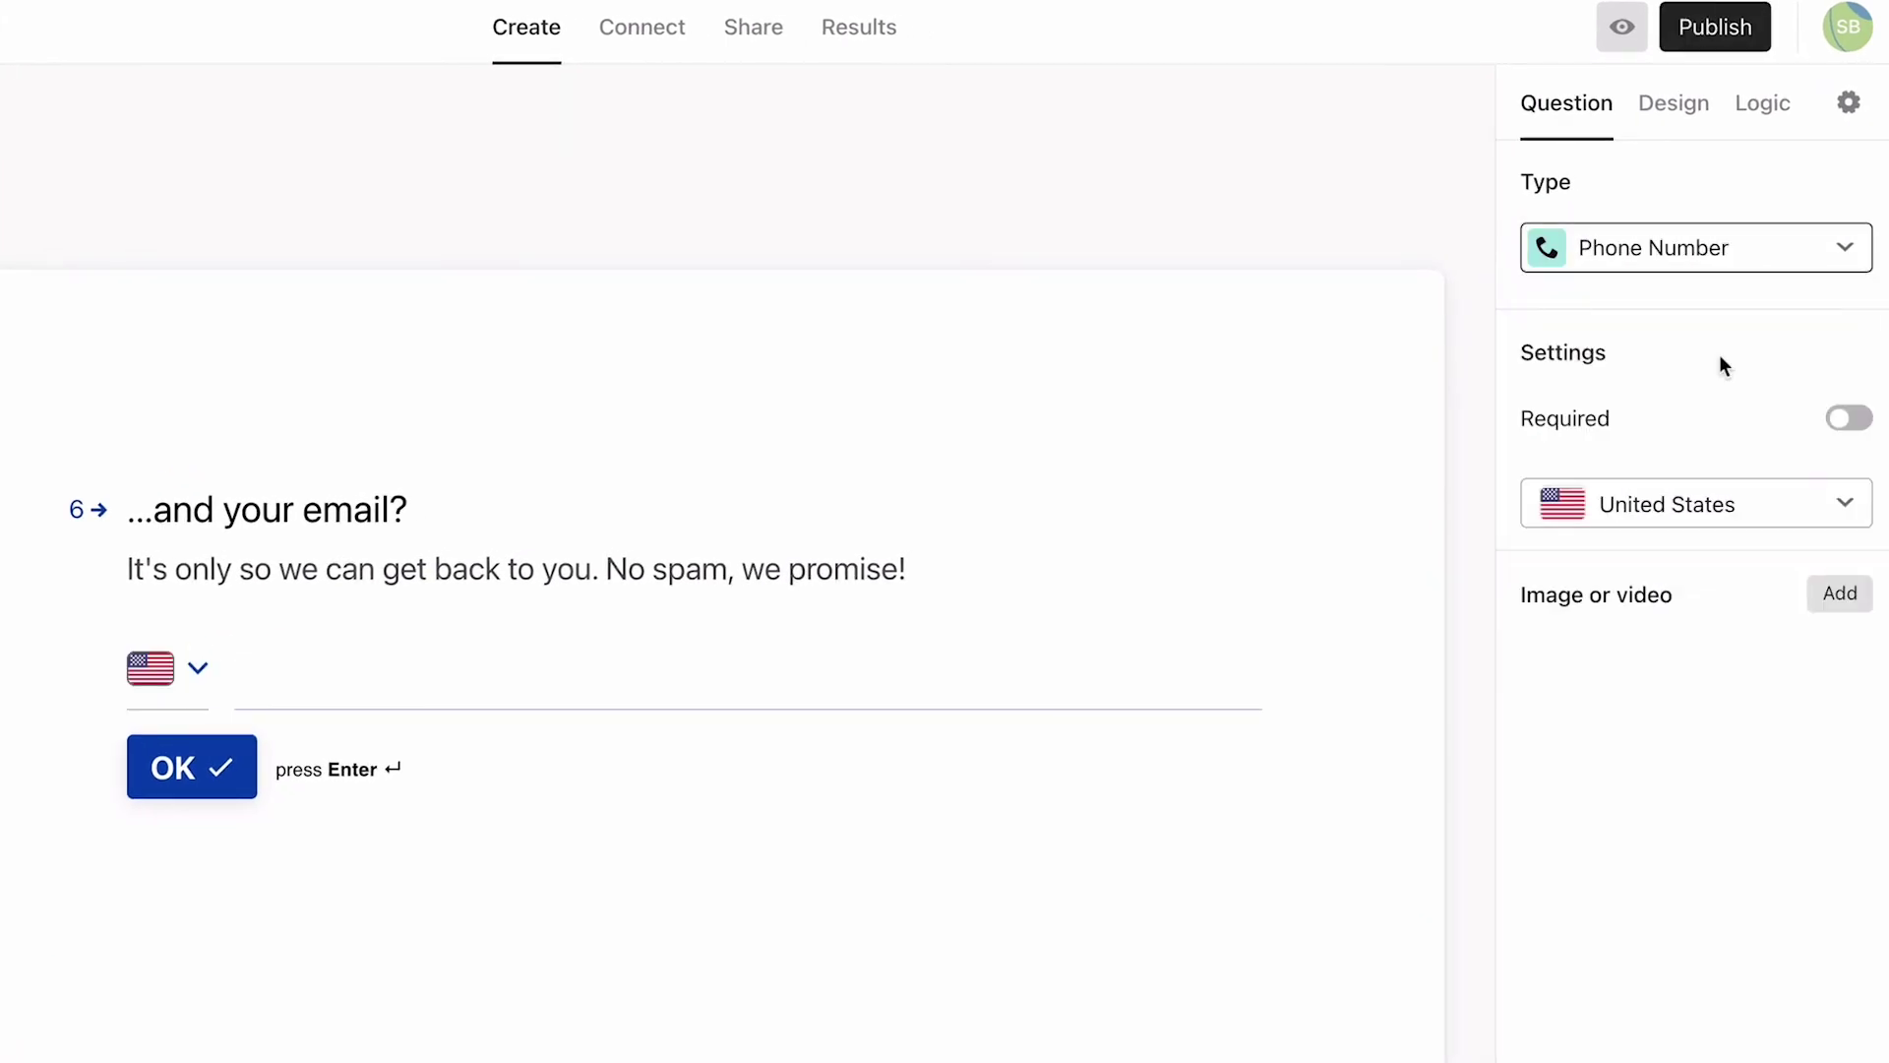
click(1842, 249)
scroll(1695, 456, down, 3)
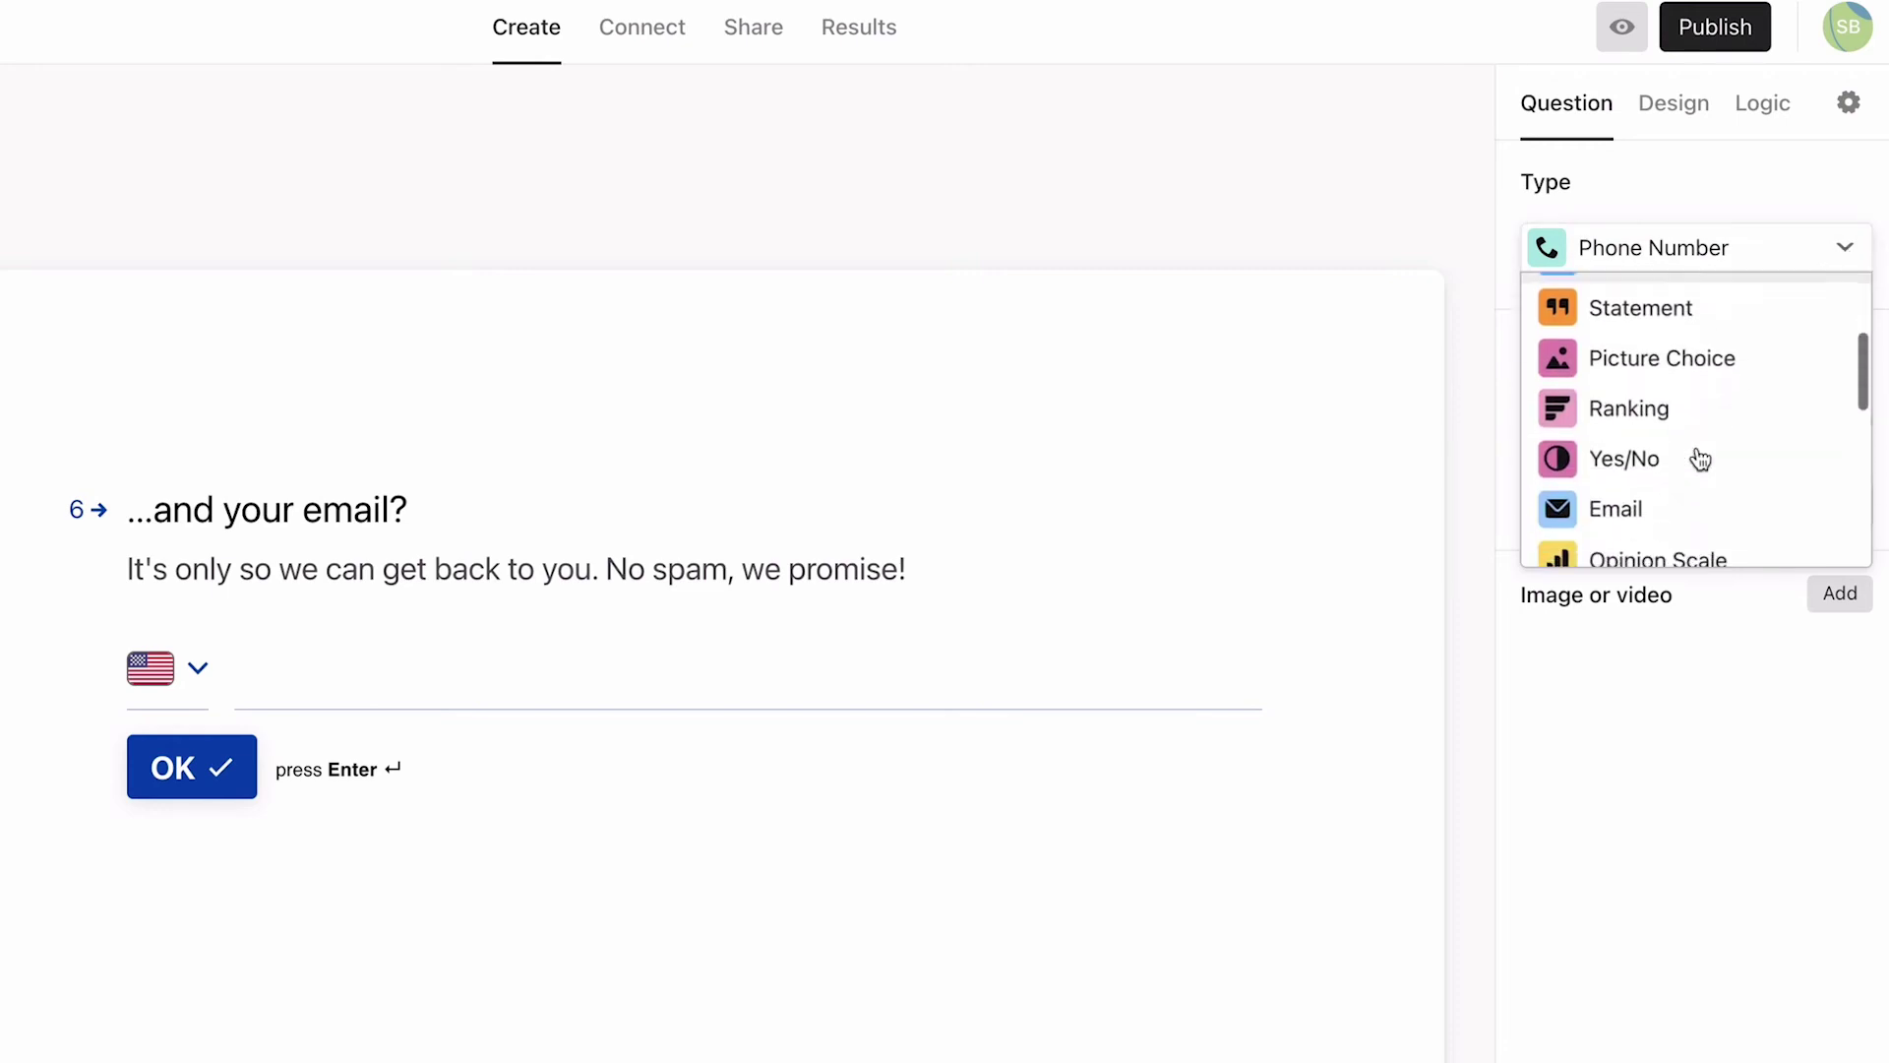
click(1701, 429)
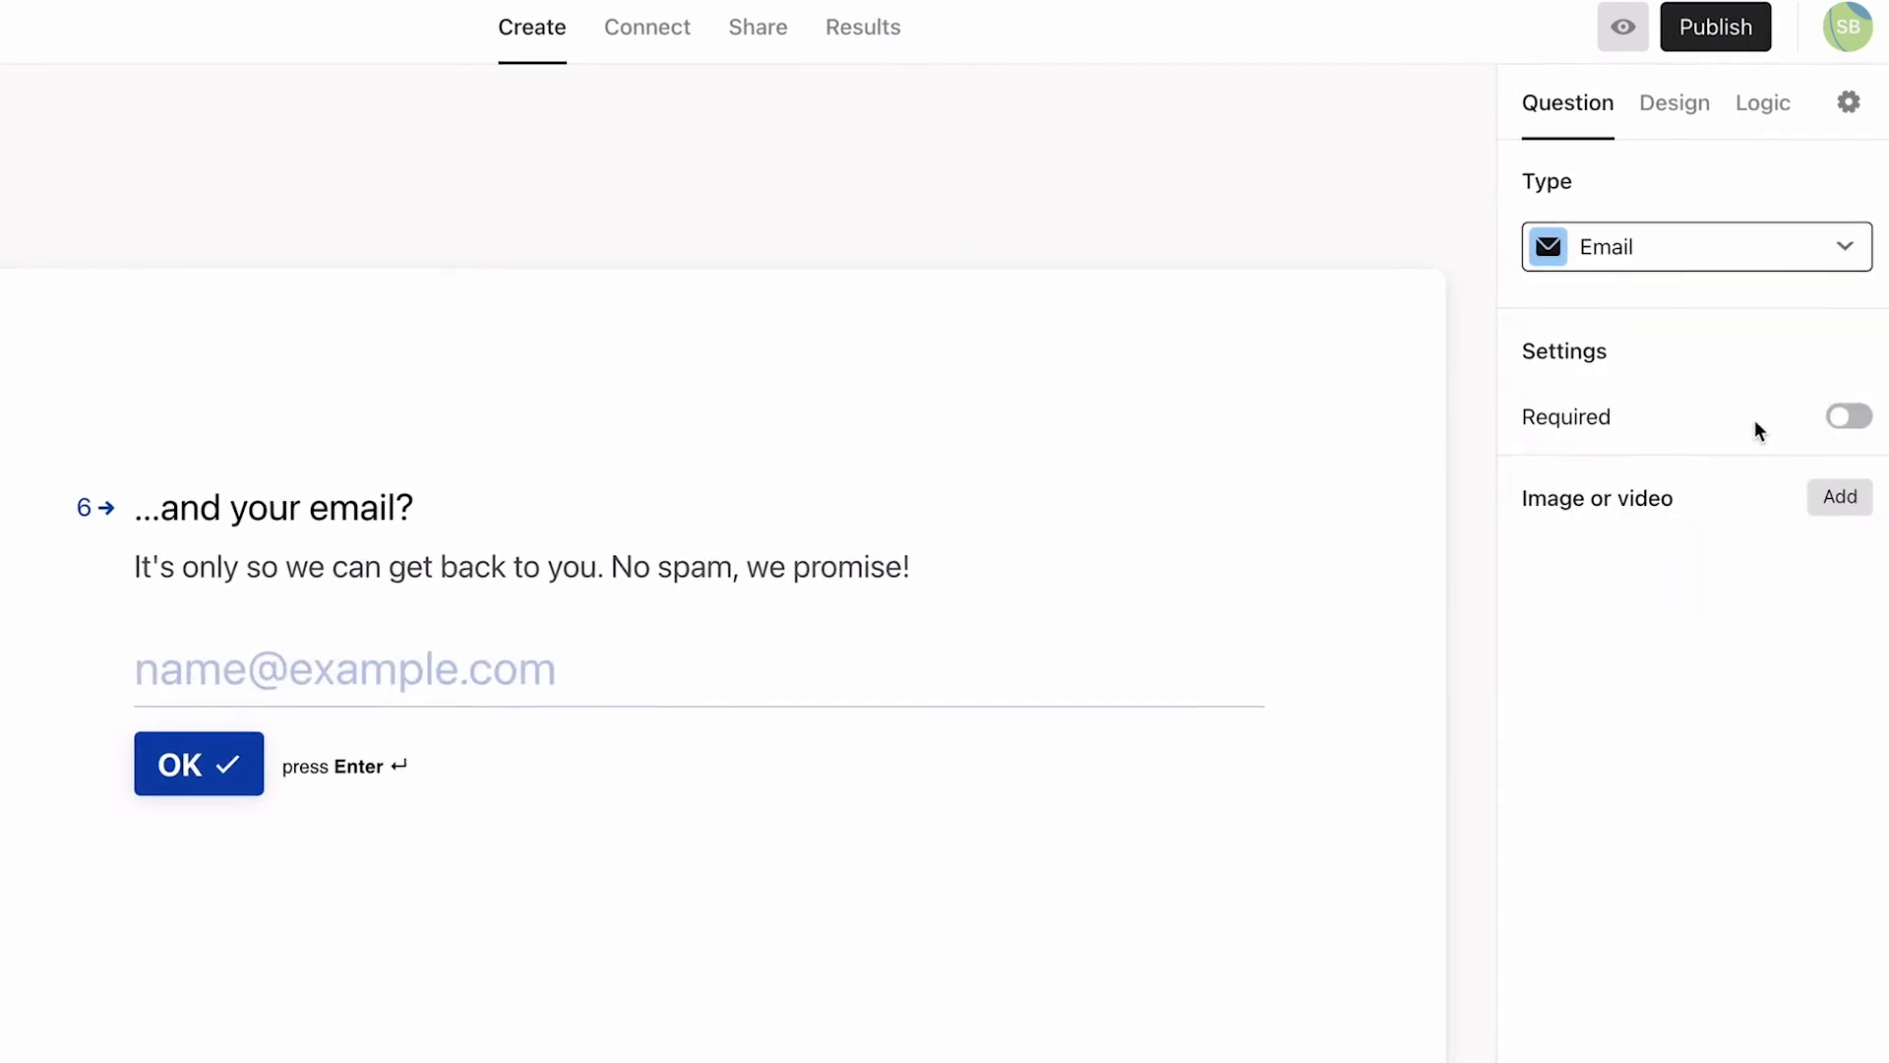
click(1848, 414)
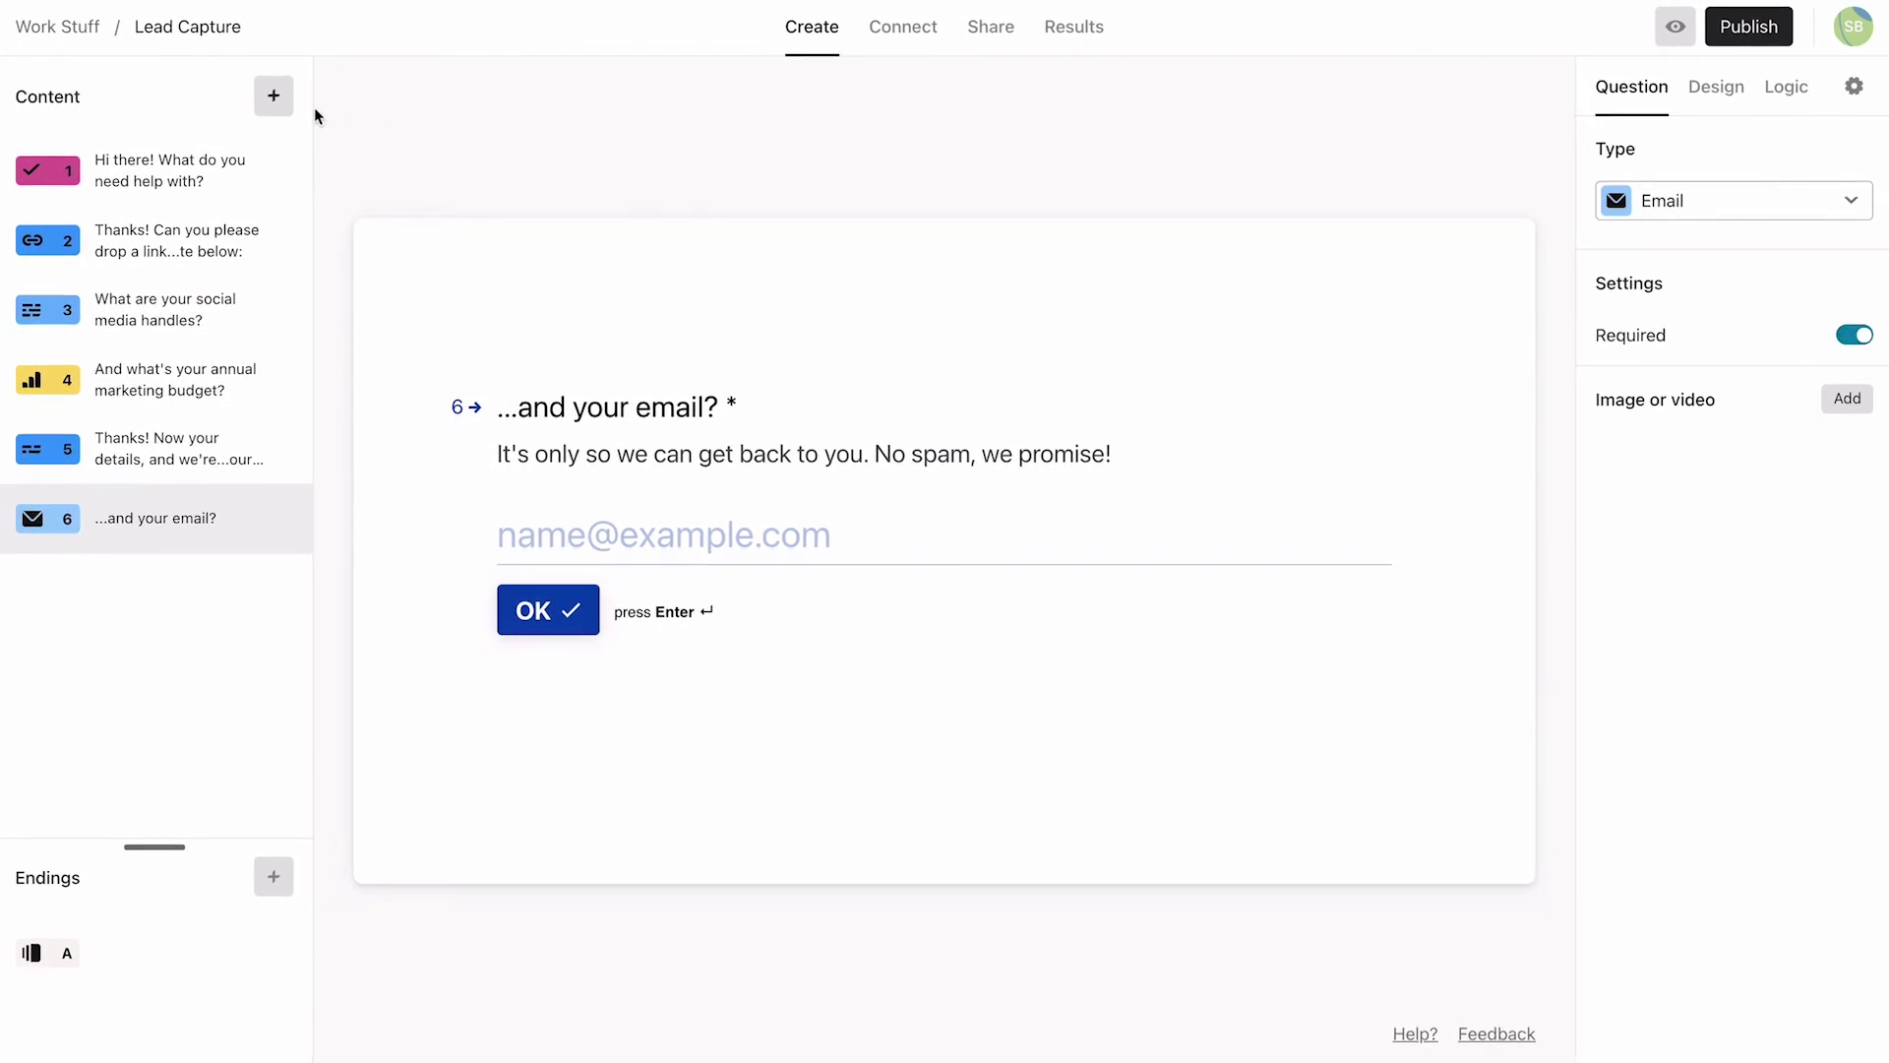
Step: Add Long Text question 7 'Anything else you'd like to add?' with a description inviting comments or useful info
click(273, 99)
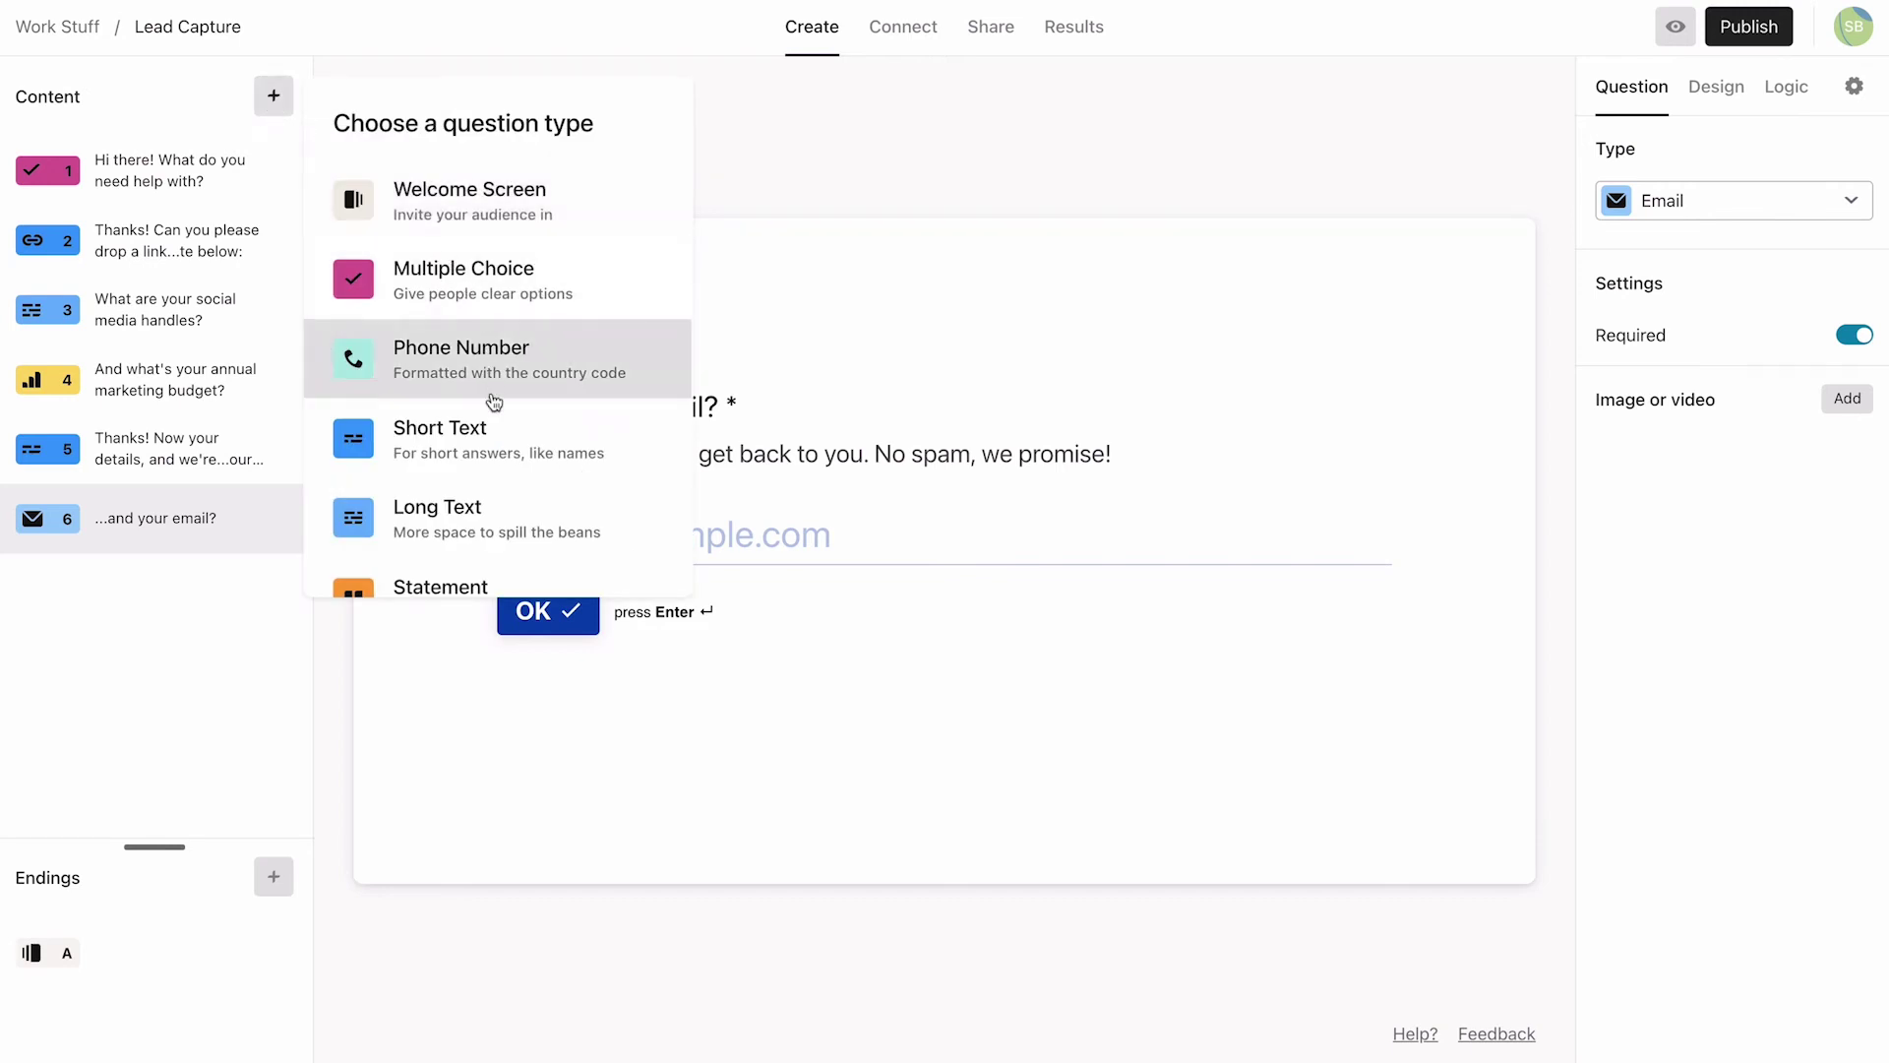
click(489, 504)
text(A)
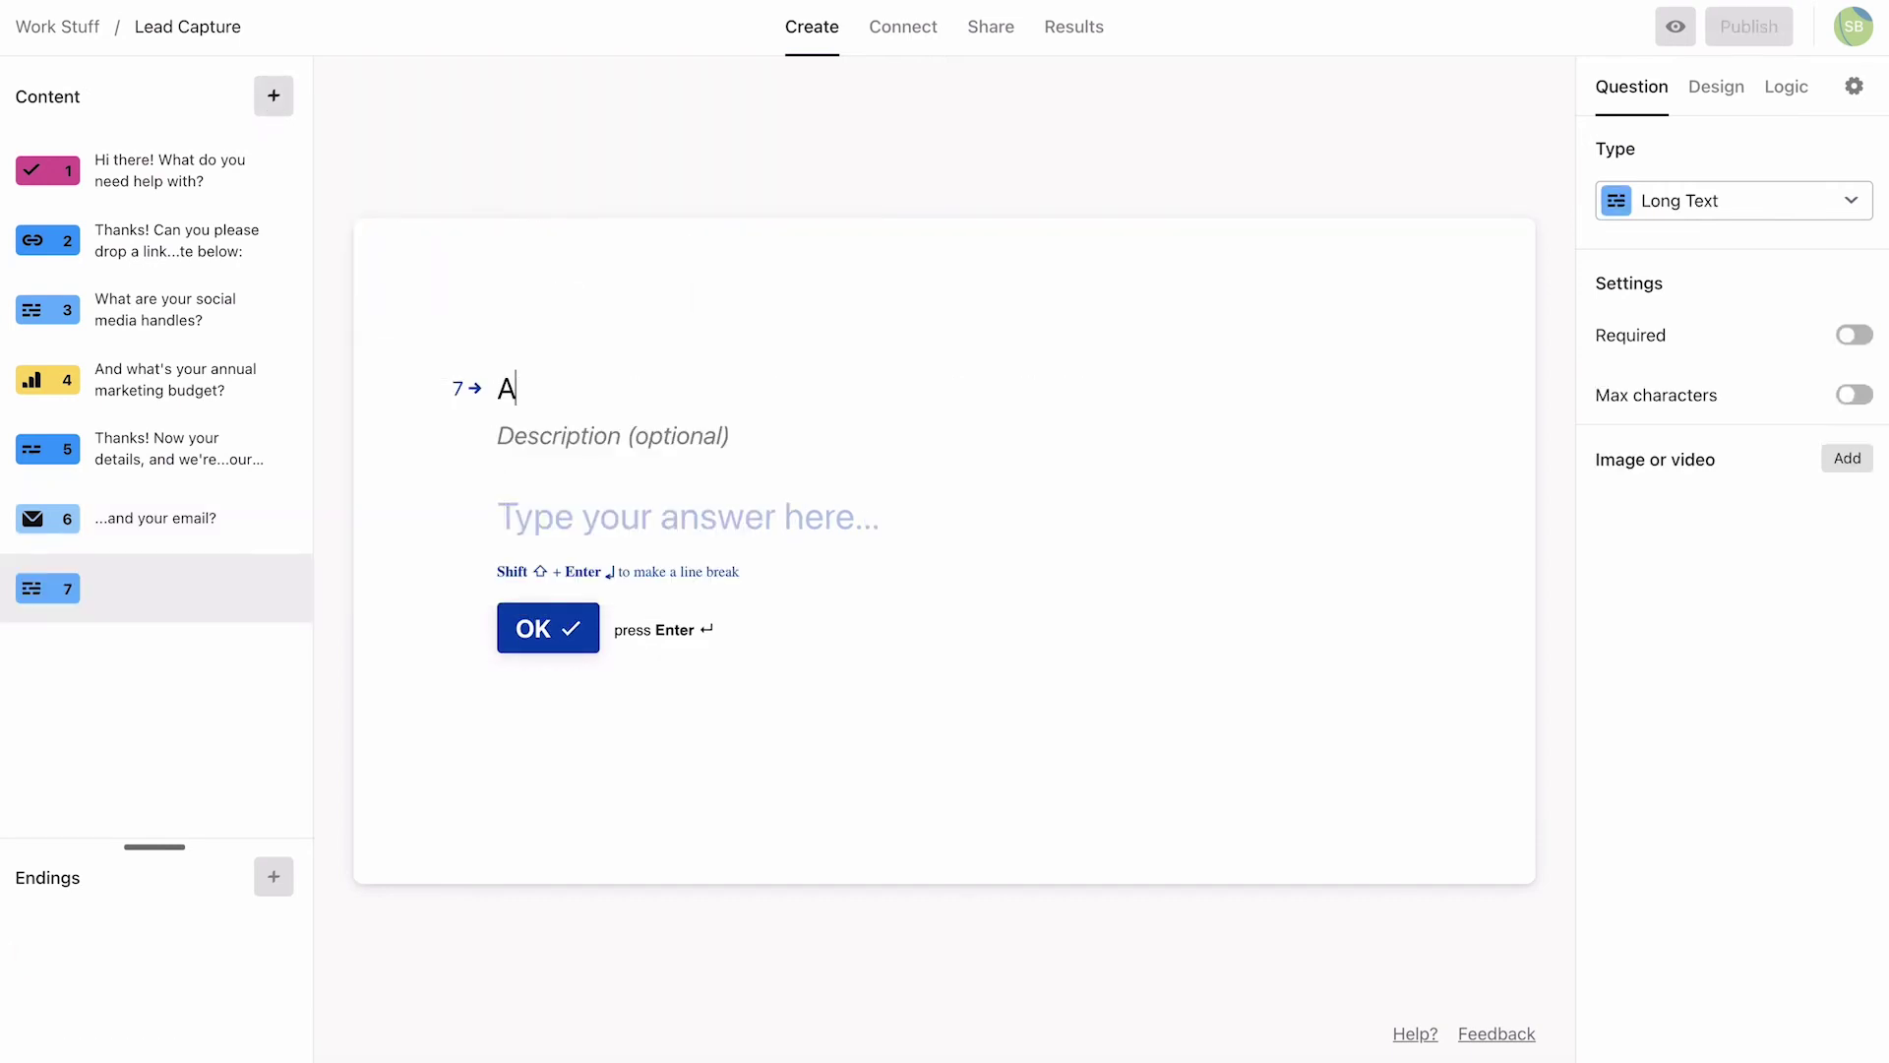
text(nything else you'd like to add?)
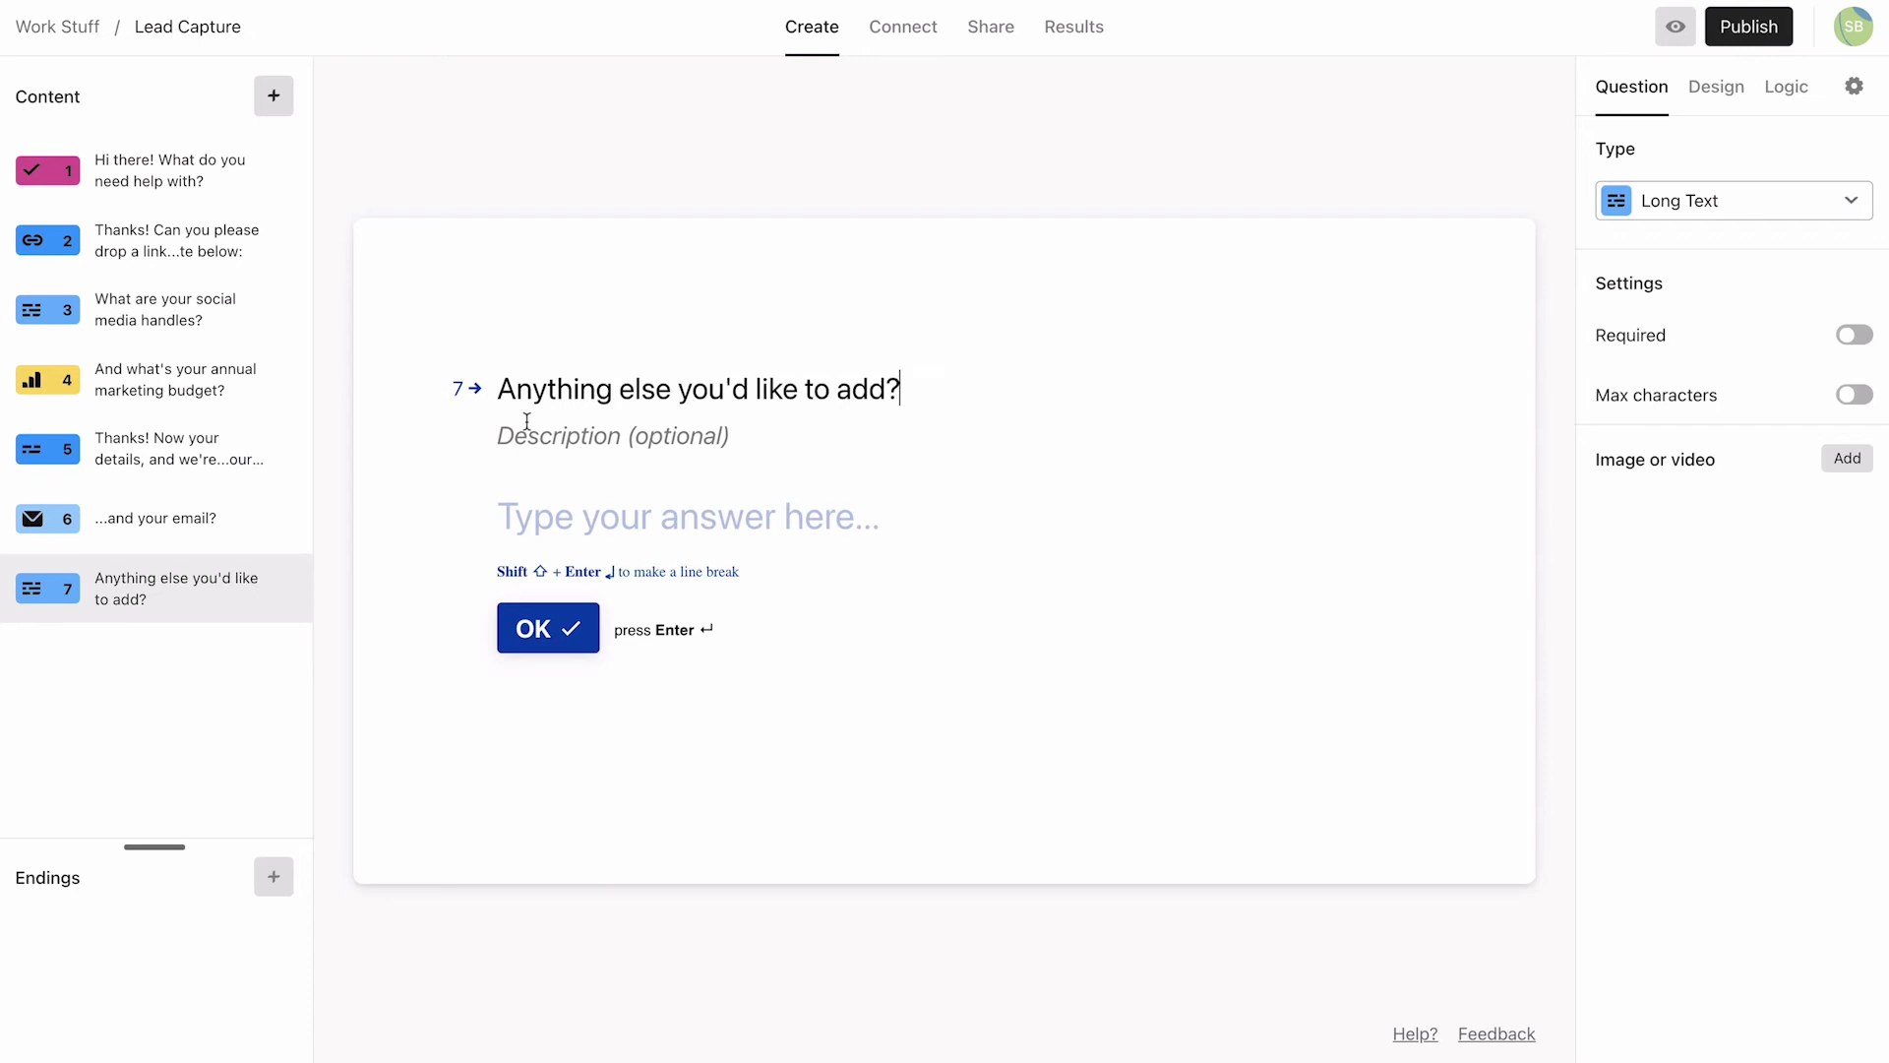
click(503, 436)
text(Feel free to share any comments, )
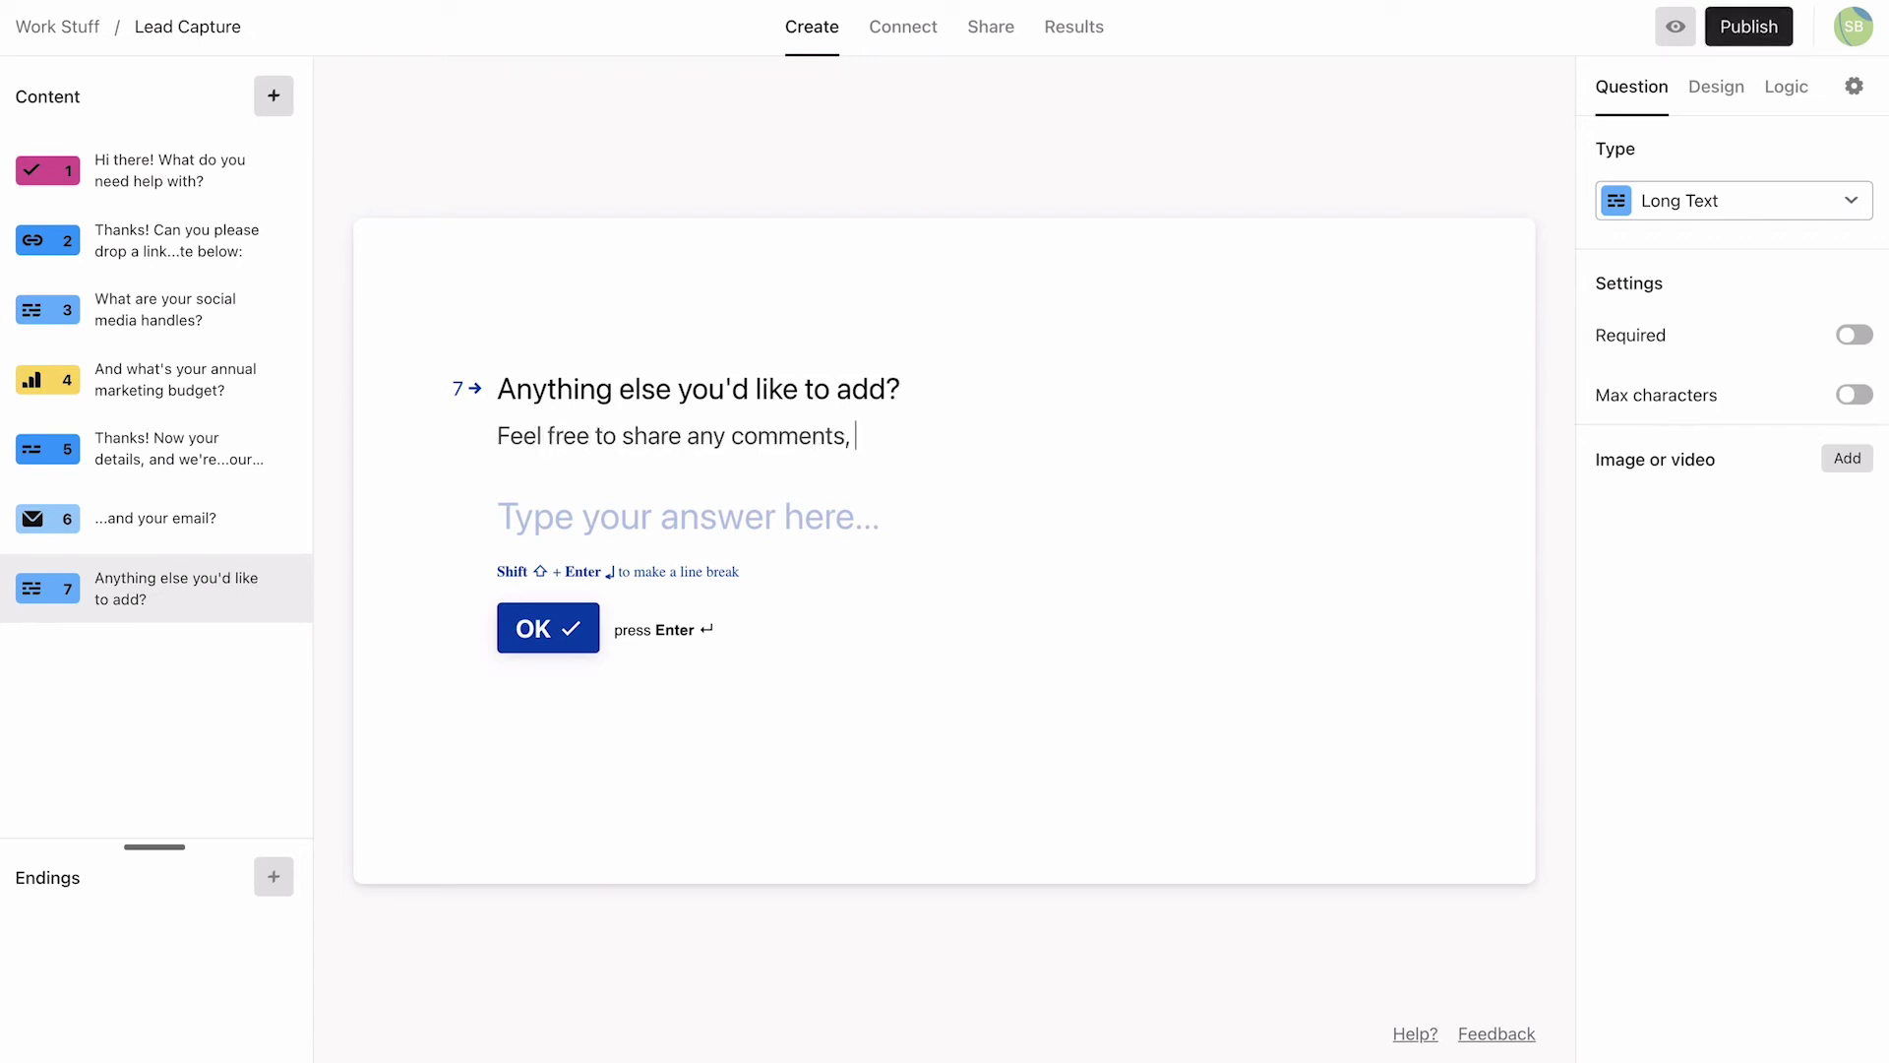
text(thoughts, or additional in)
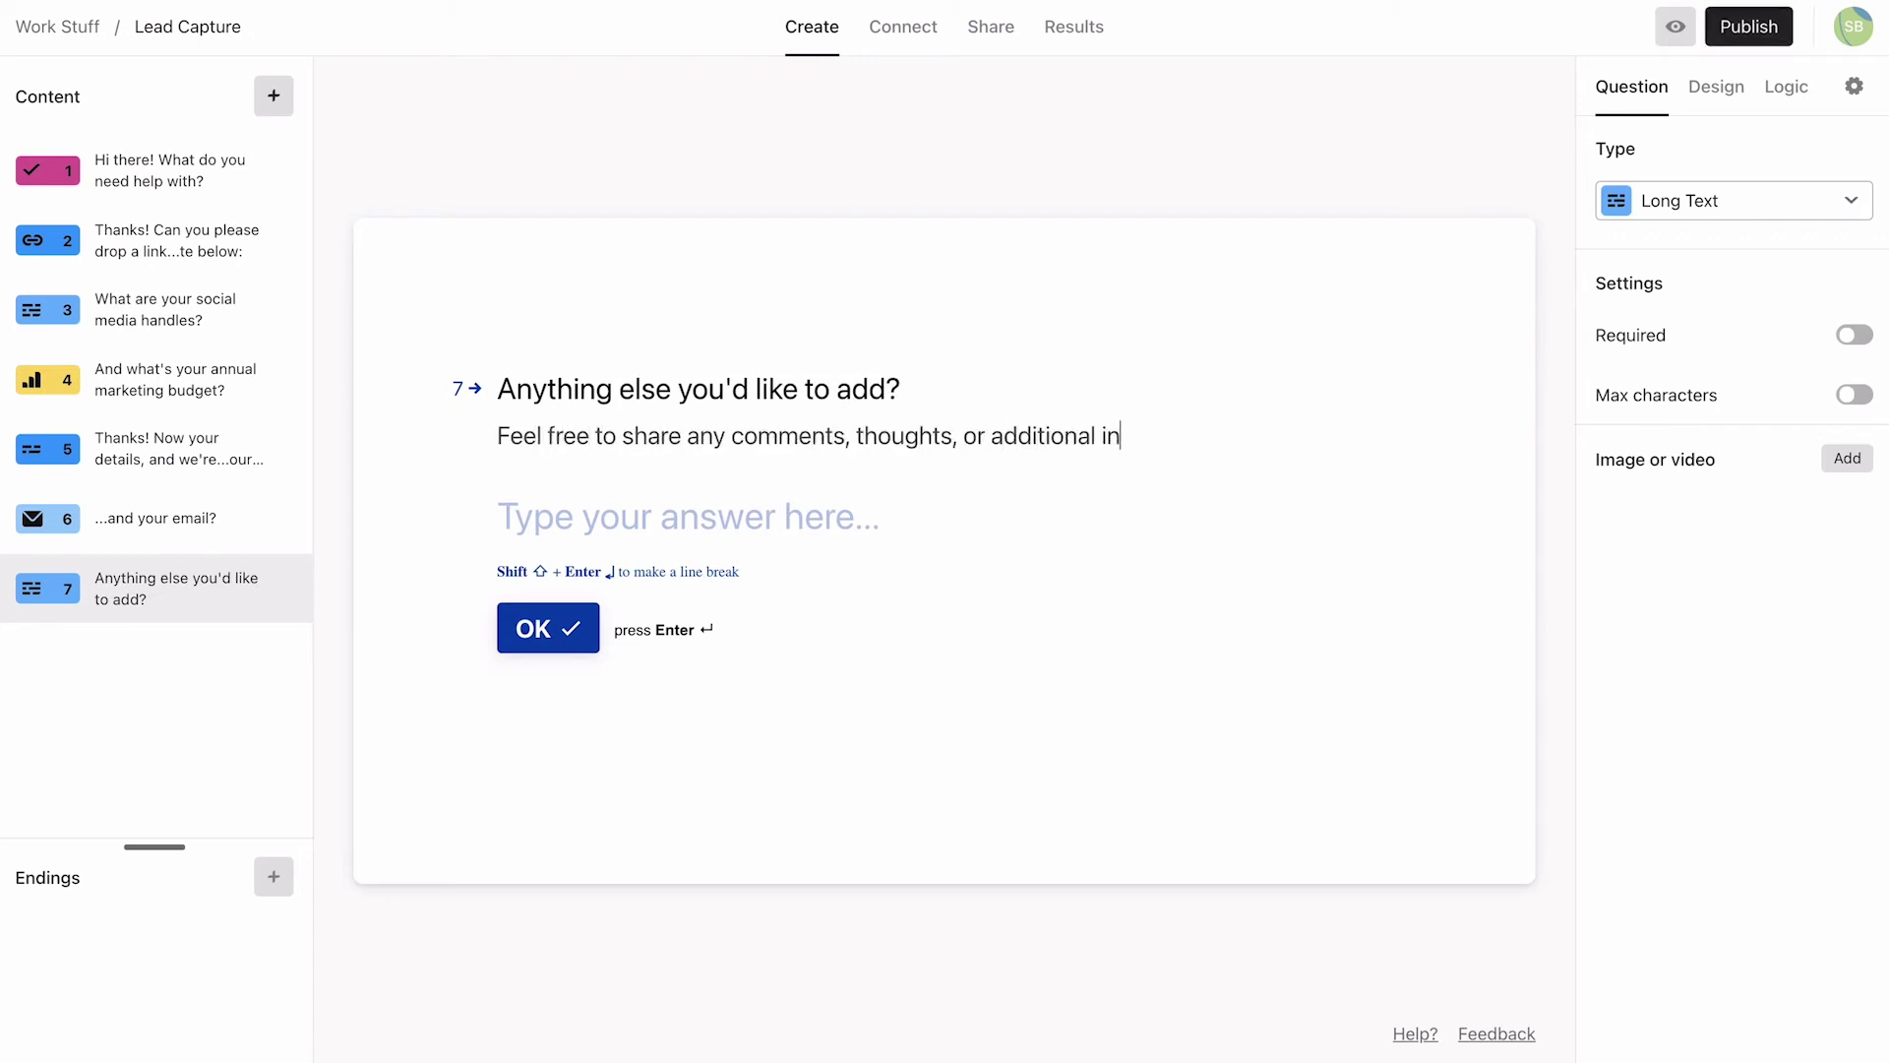
text(fo you think might be useful.)
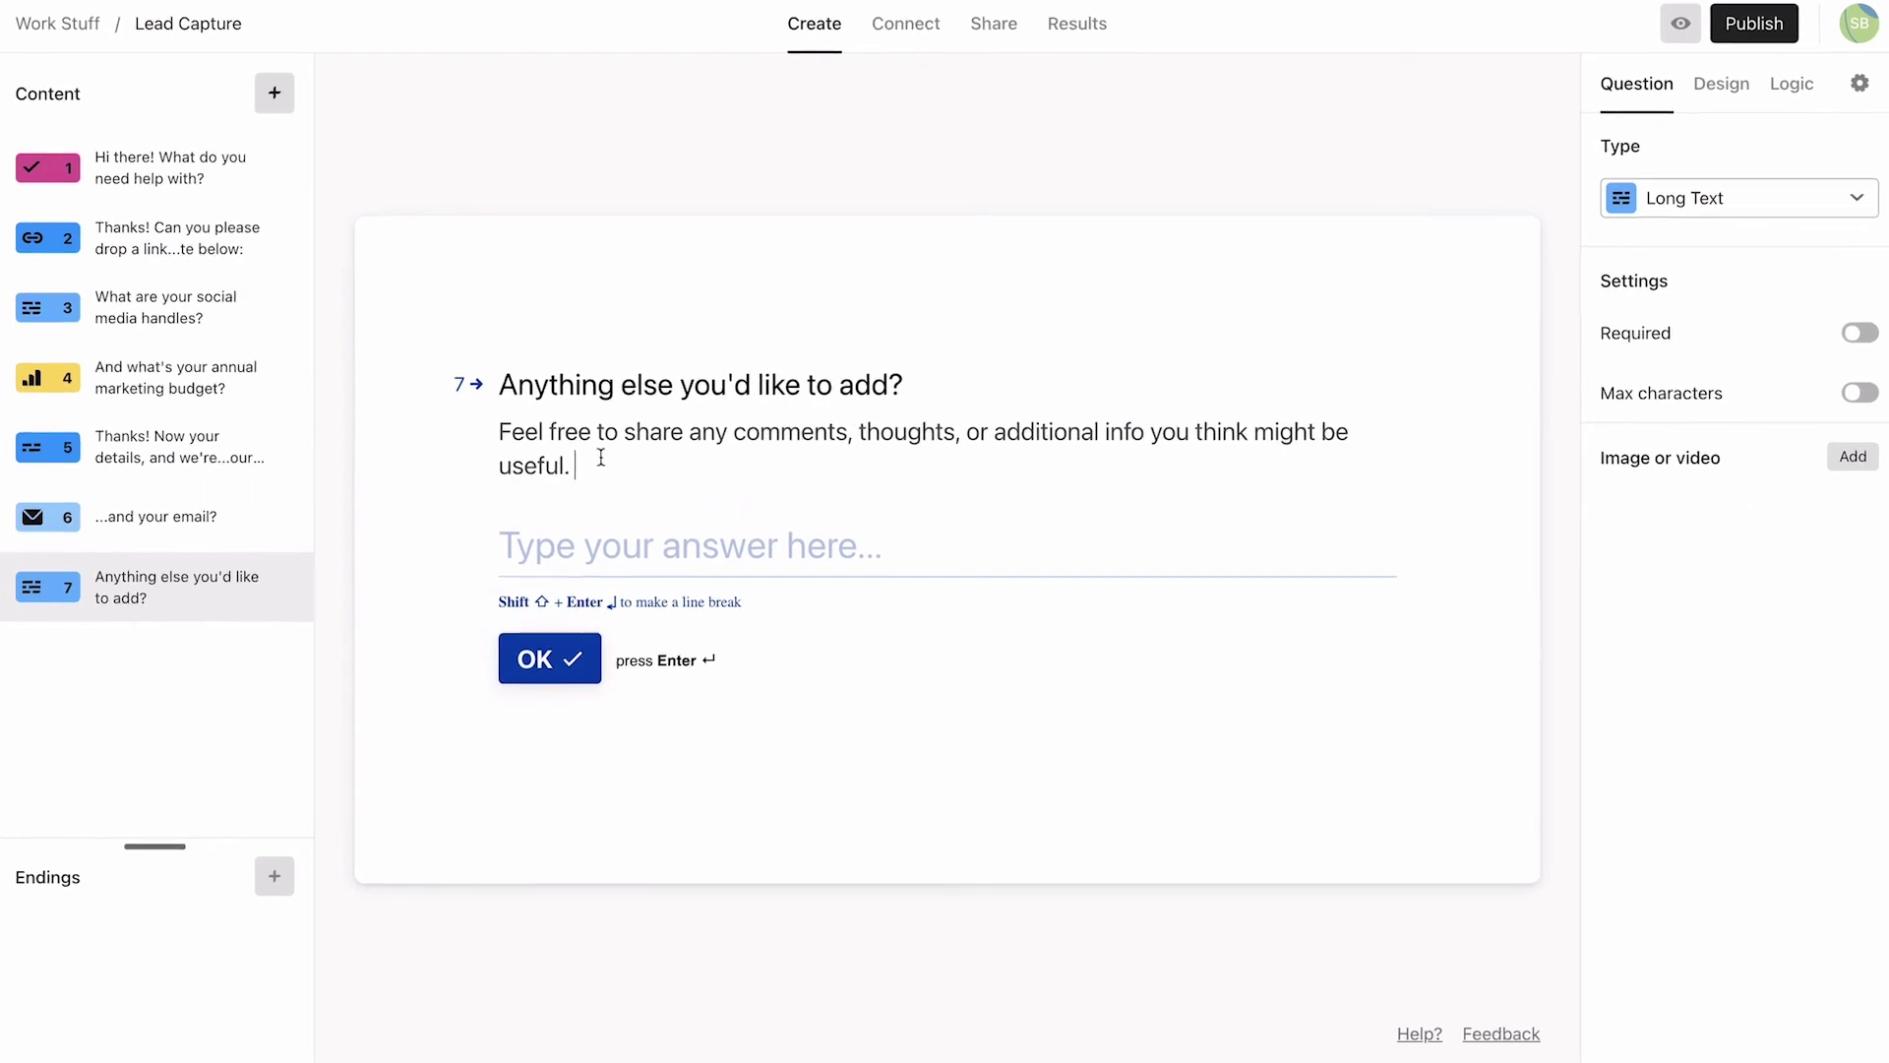
Step: Title ending A 'Thanks! We're looking forward to working with you.' and describe booking a 30 min call via the button
click(275, 876)
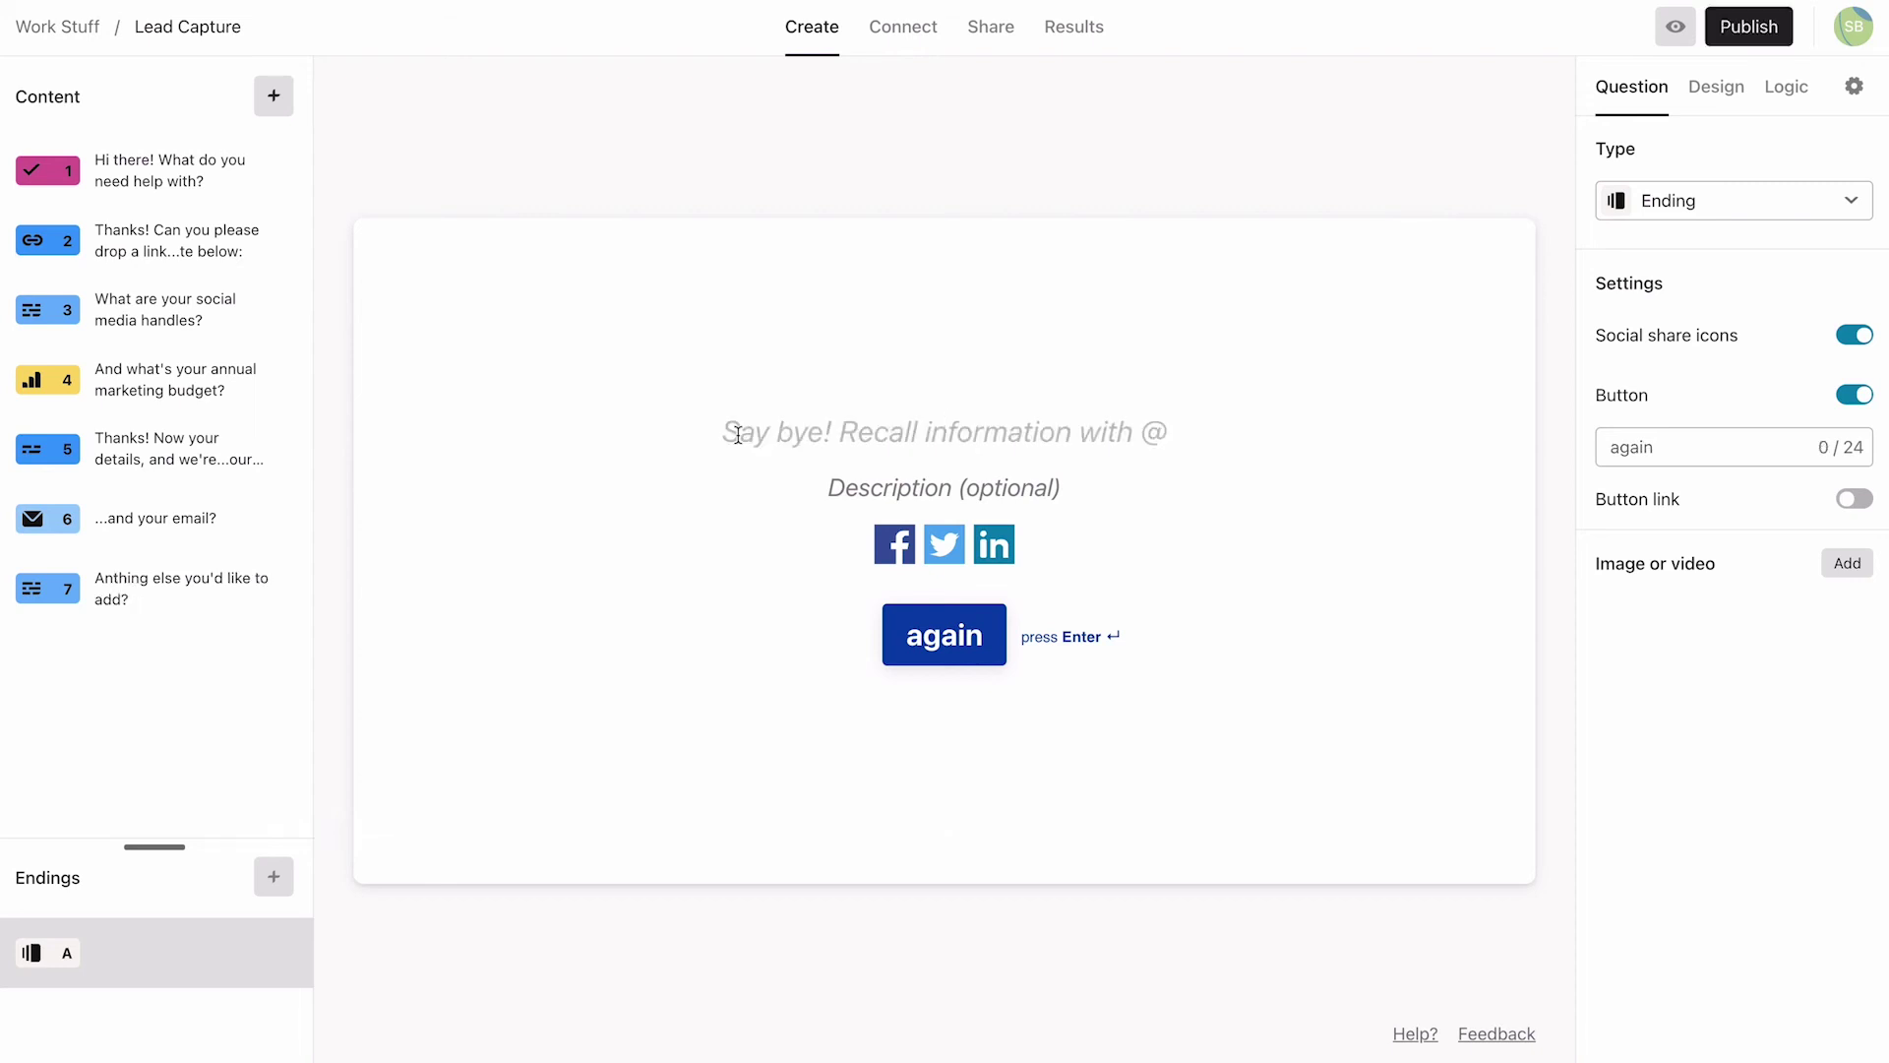
text(T)
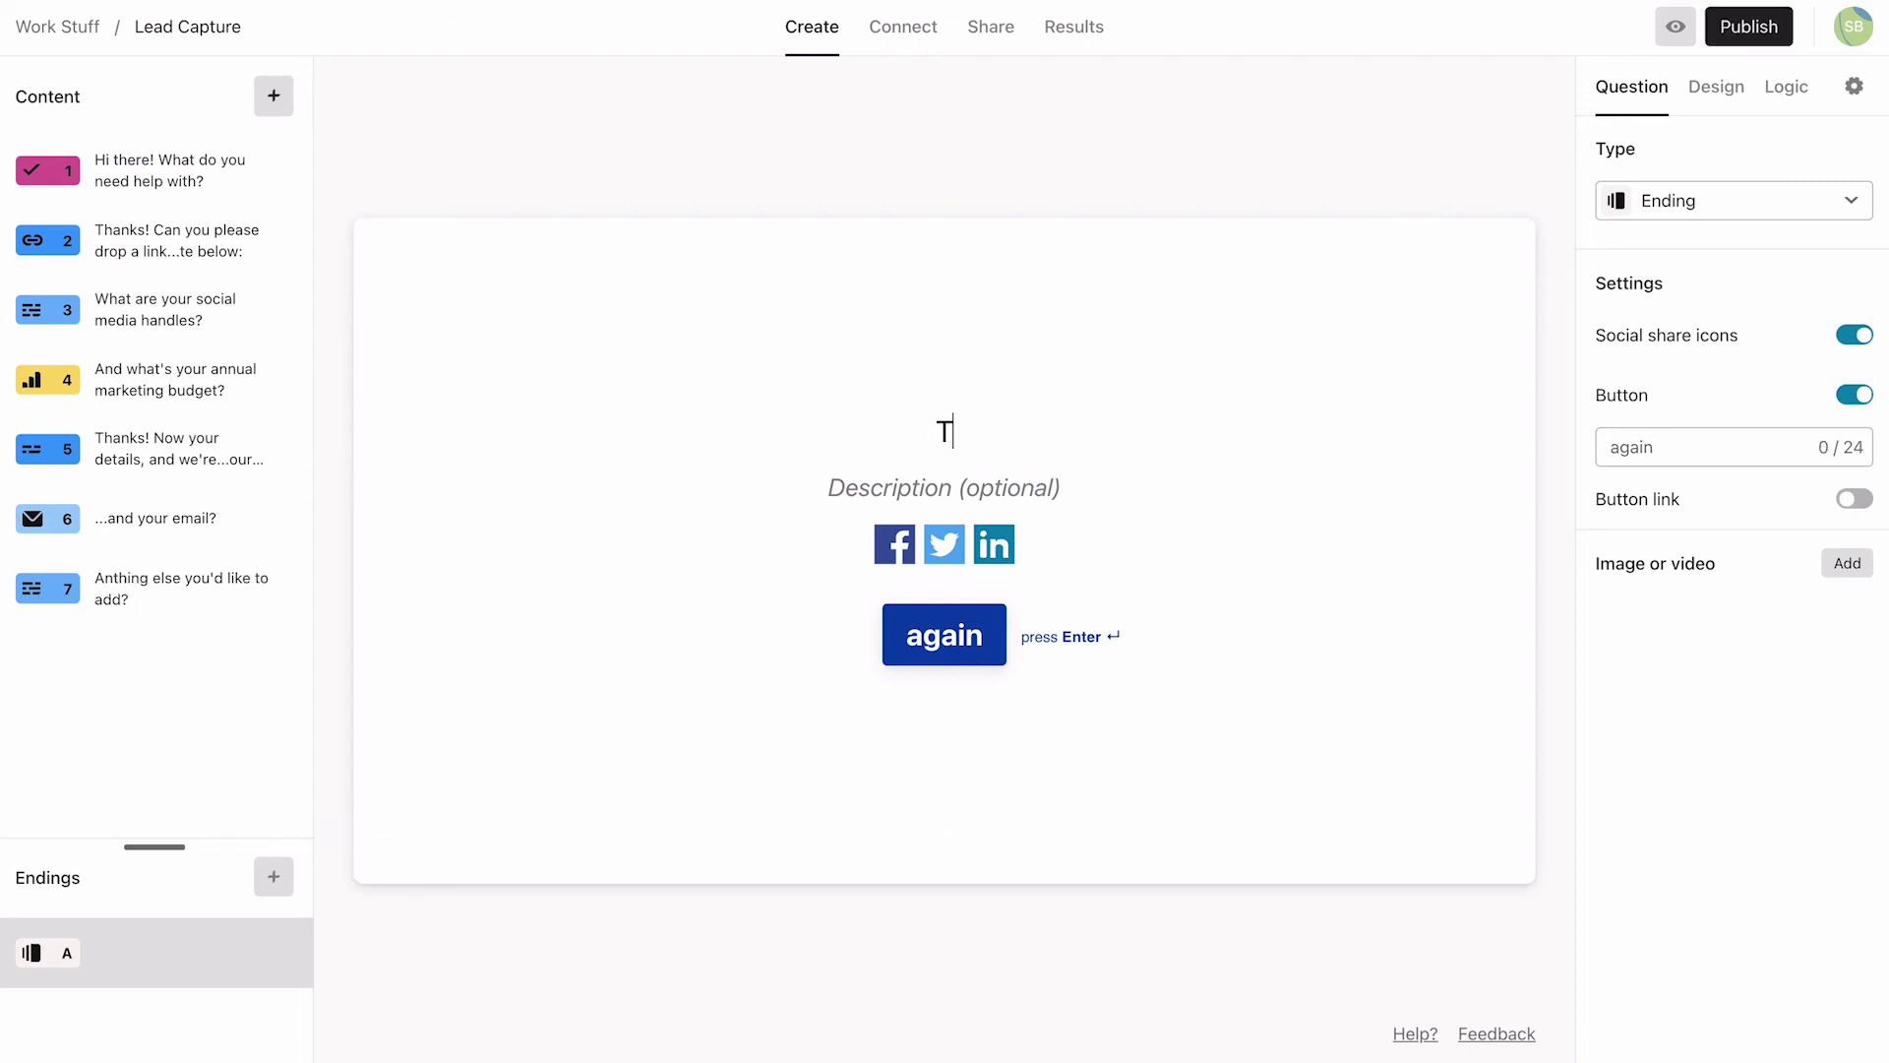
text(hanks!)
key(shift+Return)
text(We're l)
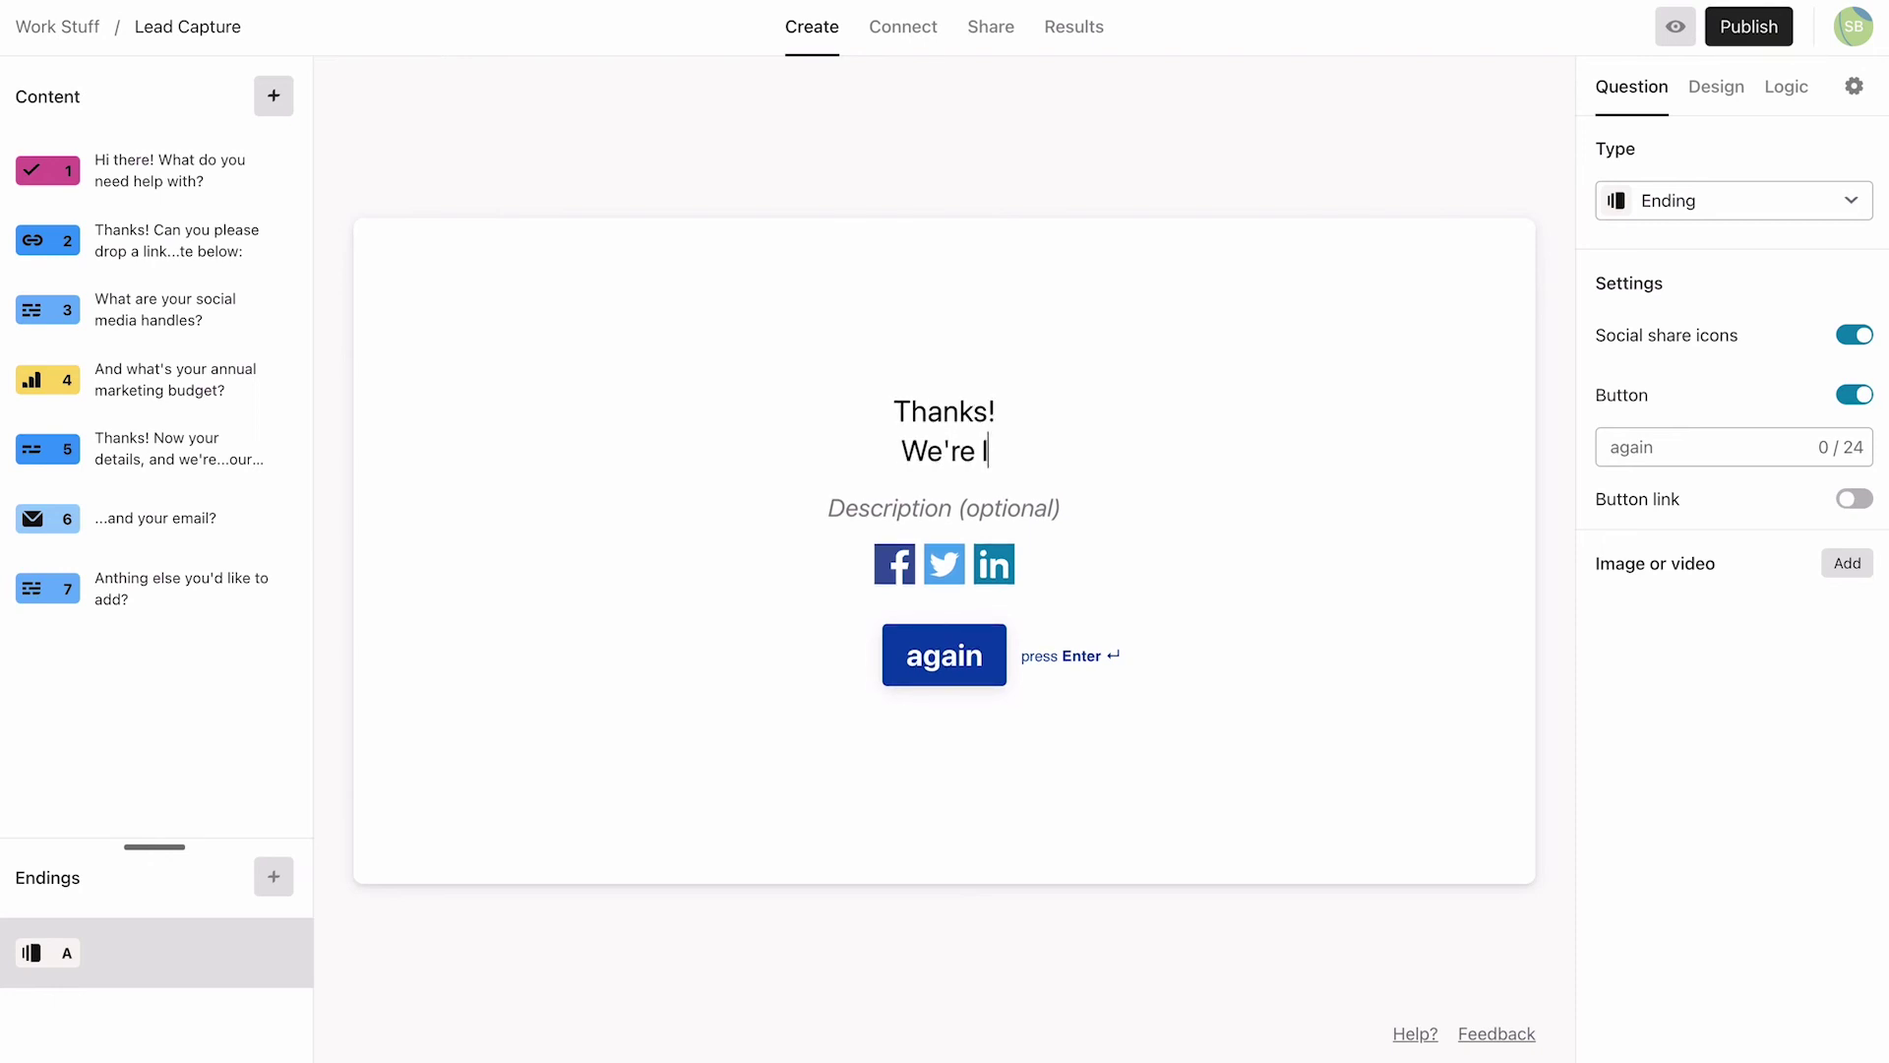
text(ooking forward to )
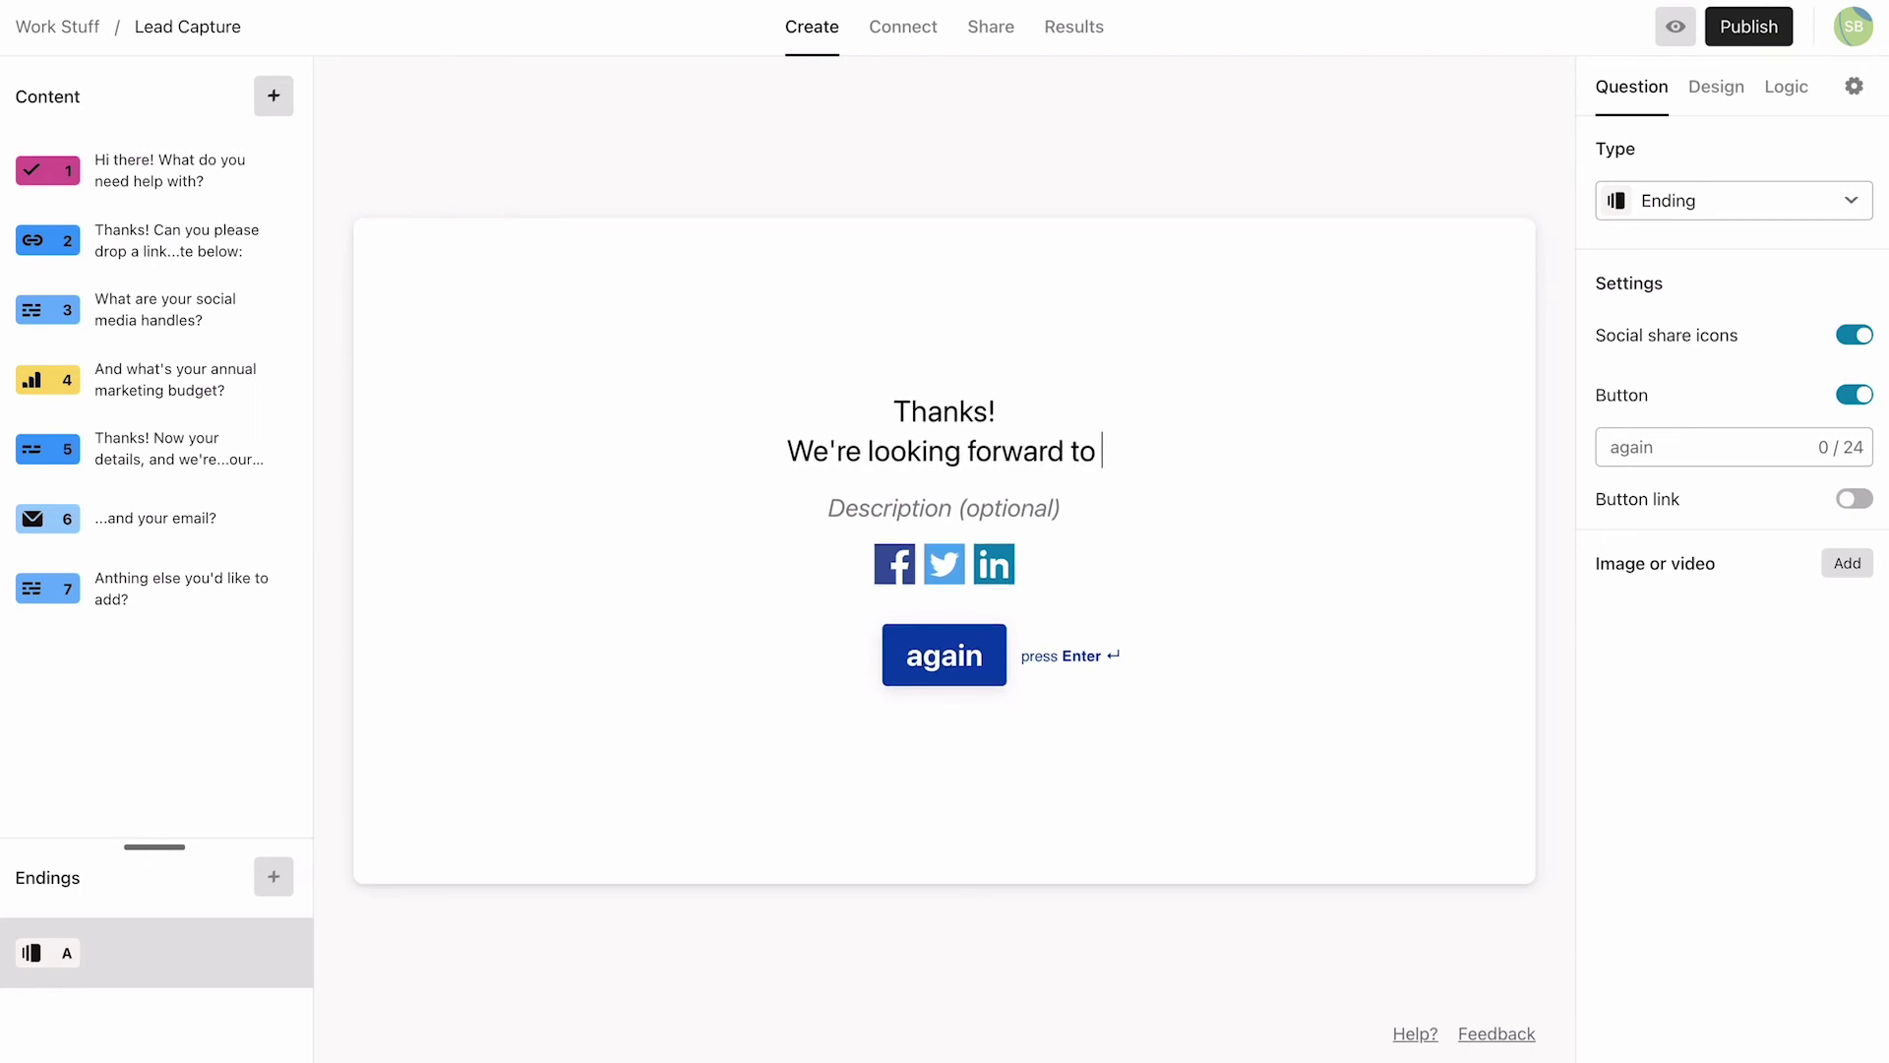
text(working with you.)
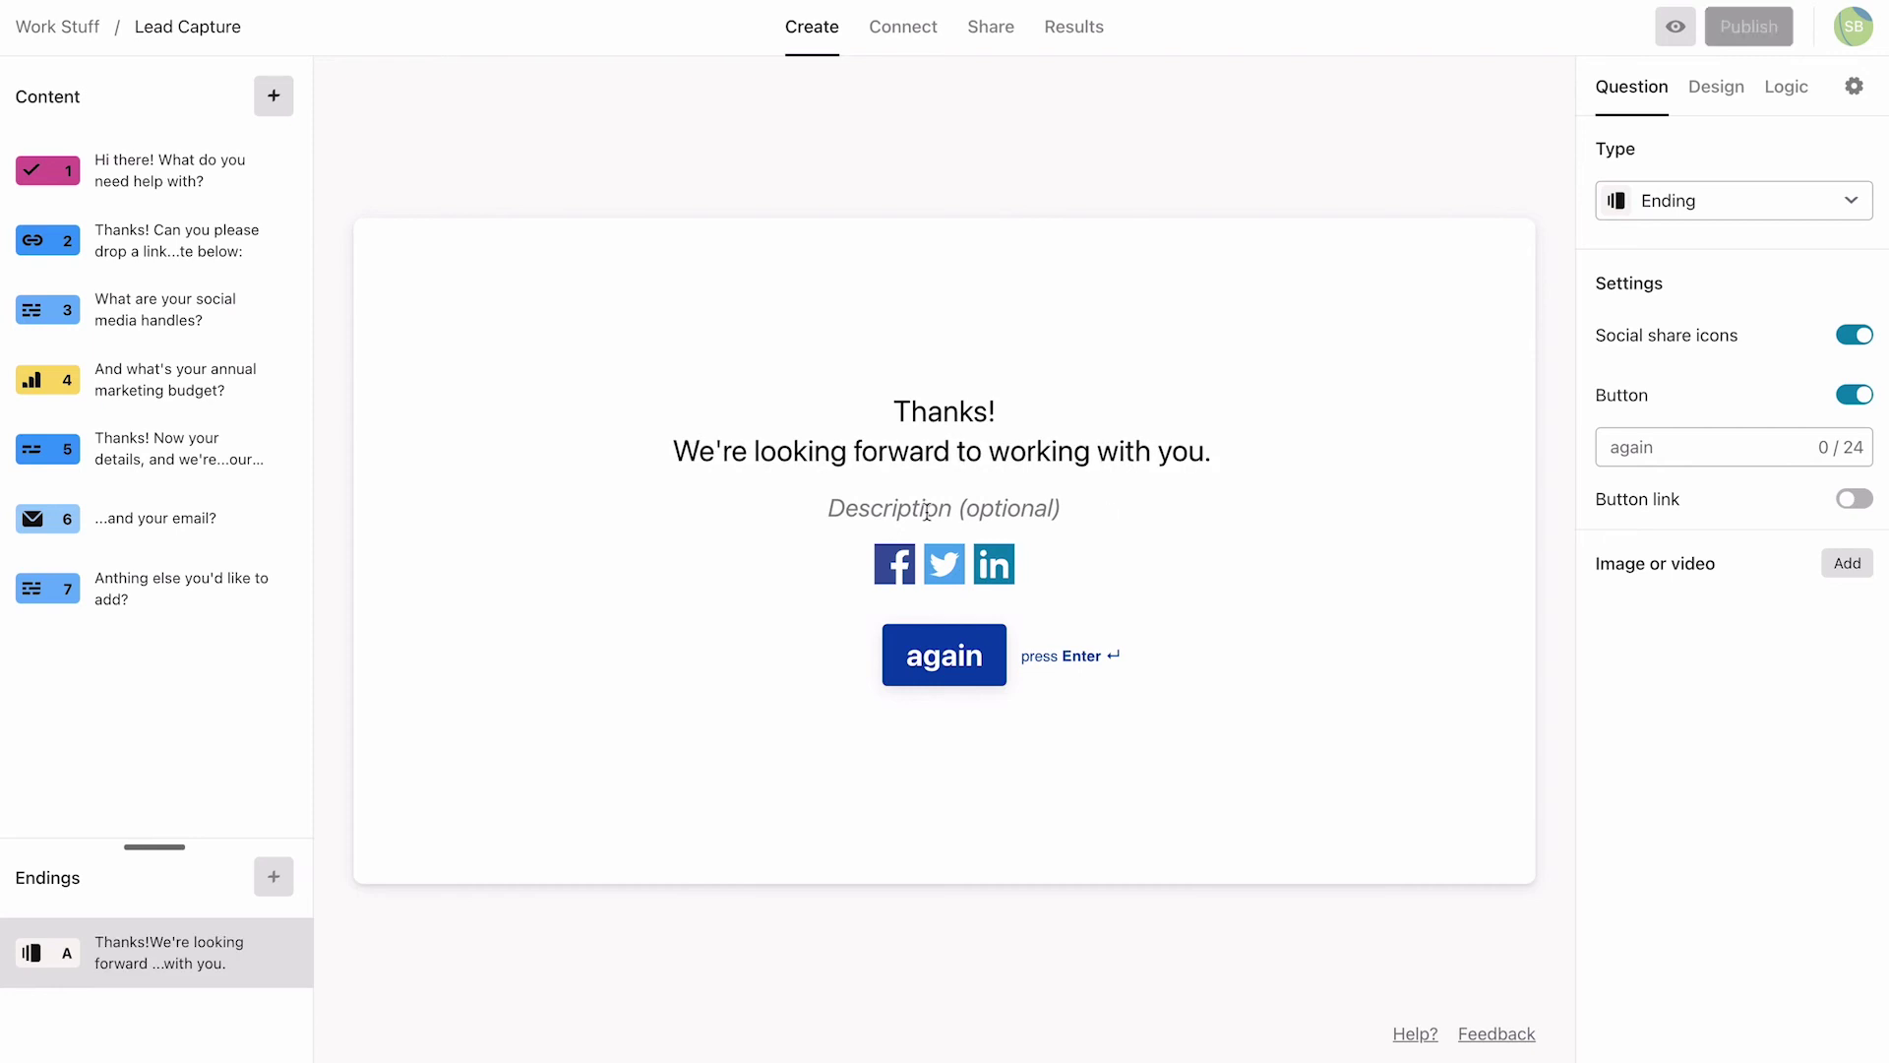
click(926, 509)
text(You can check ou)
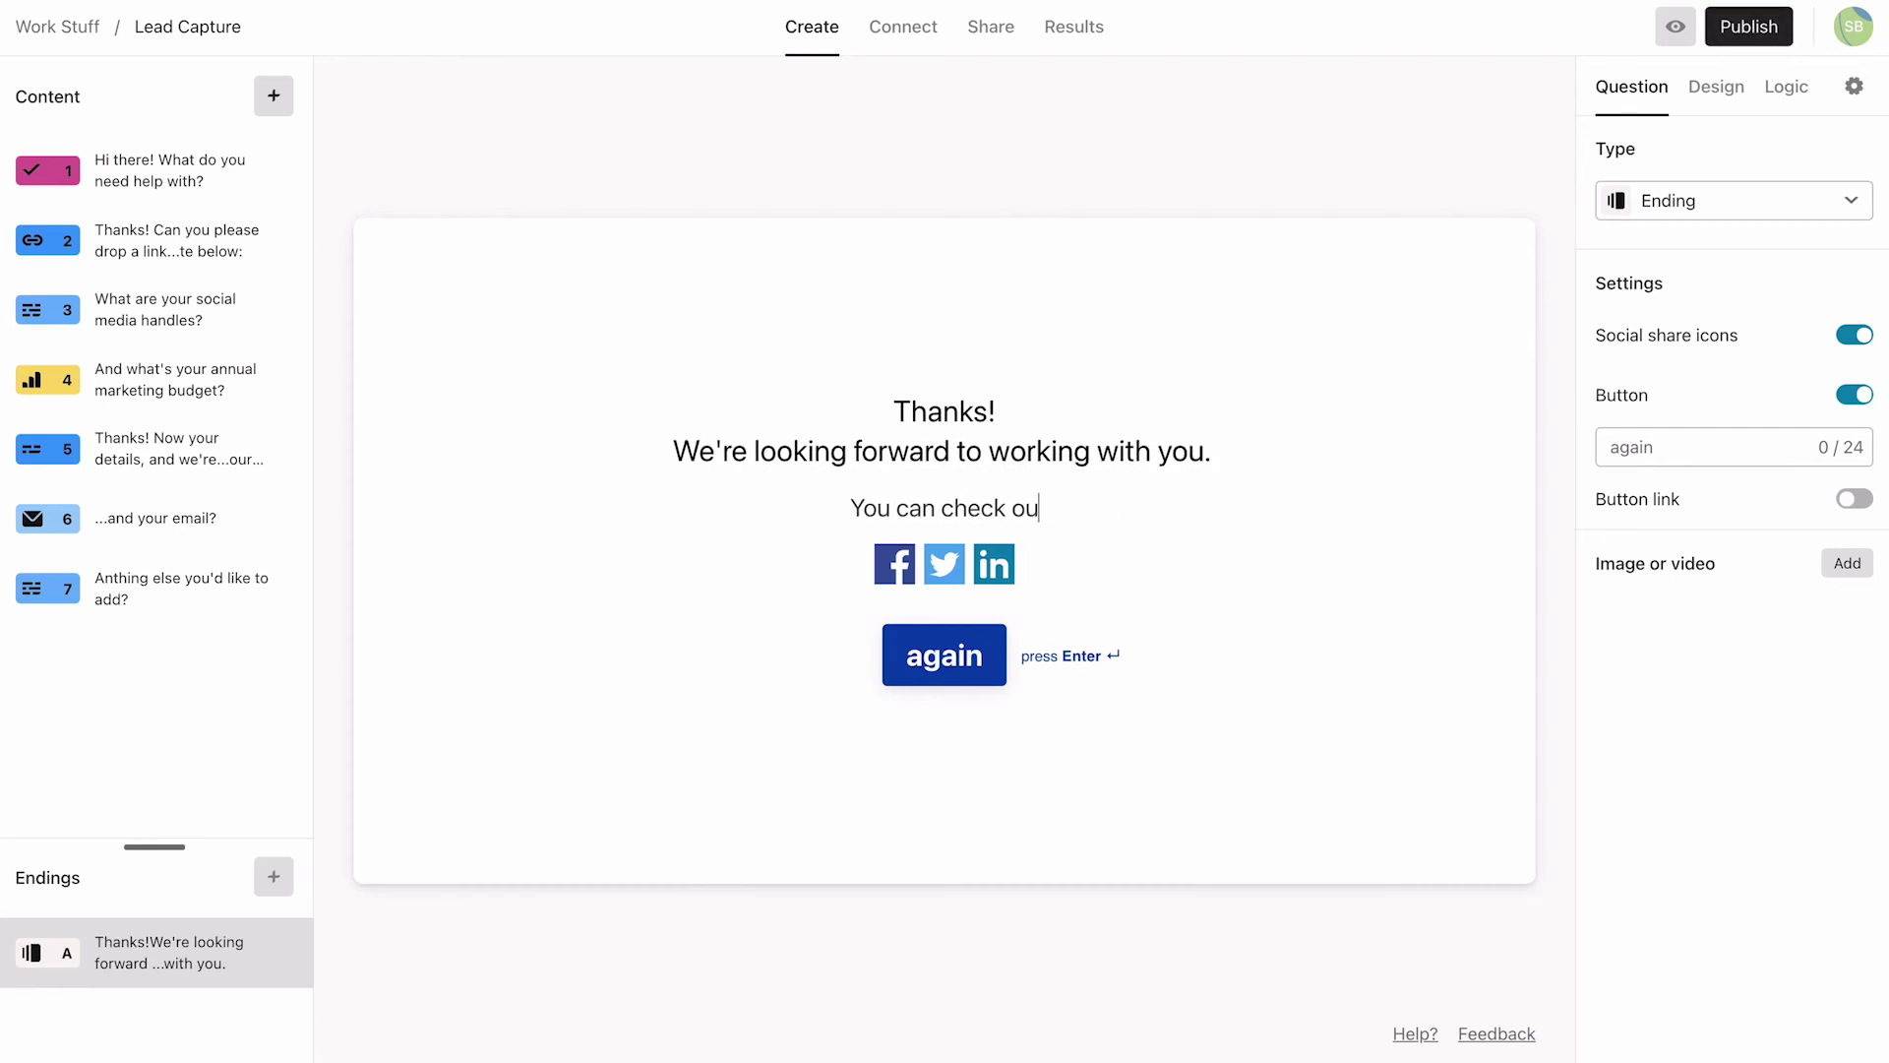
text(for a 30 min)
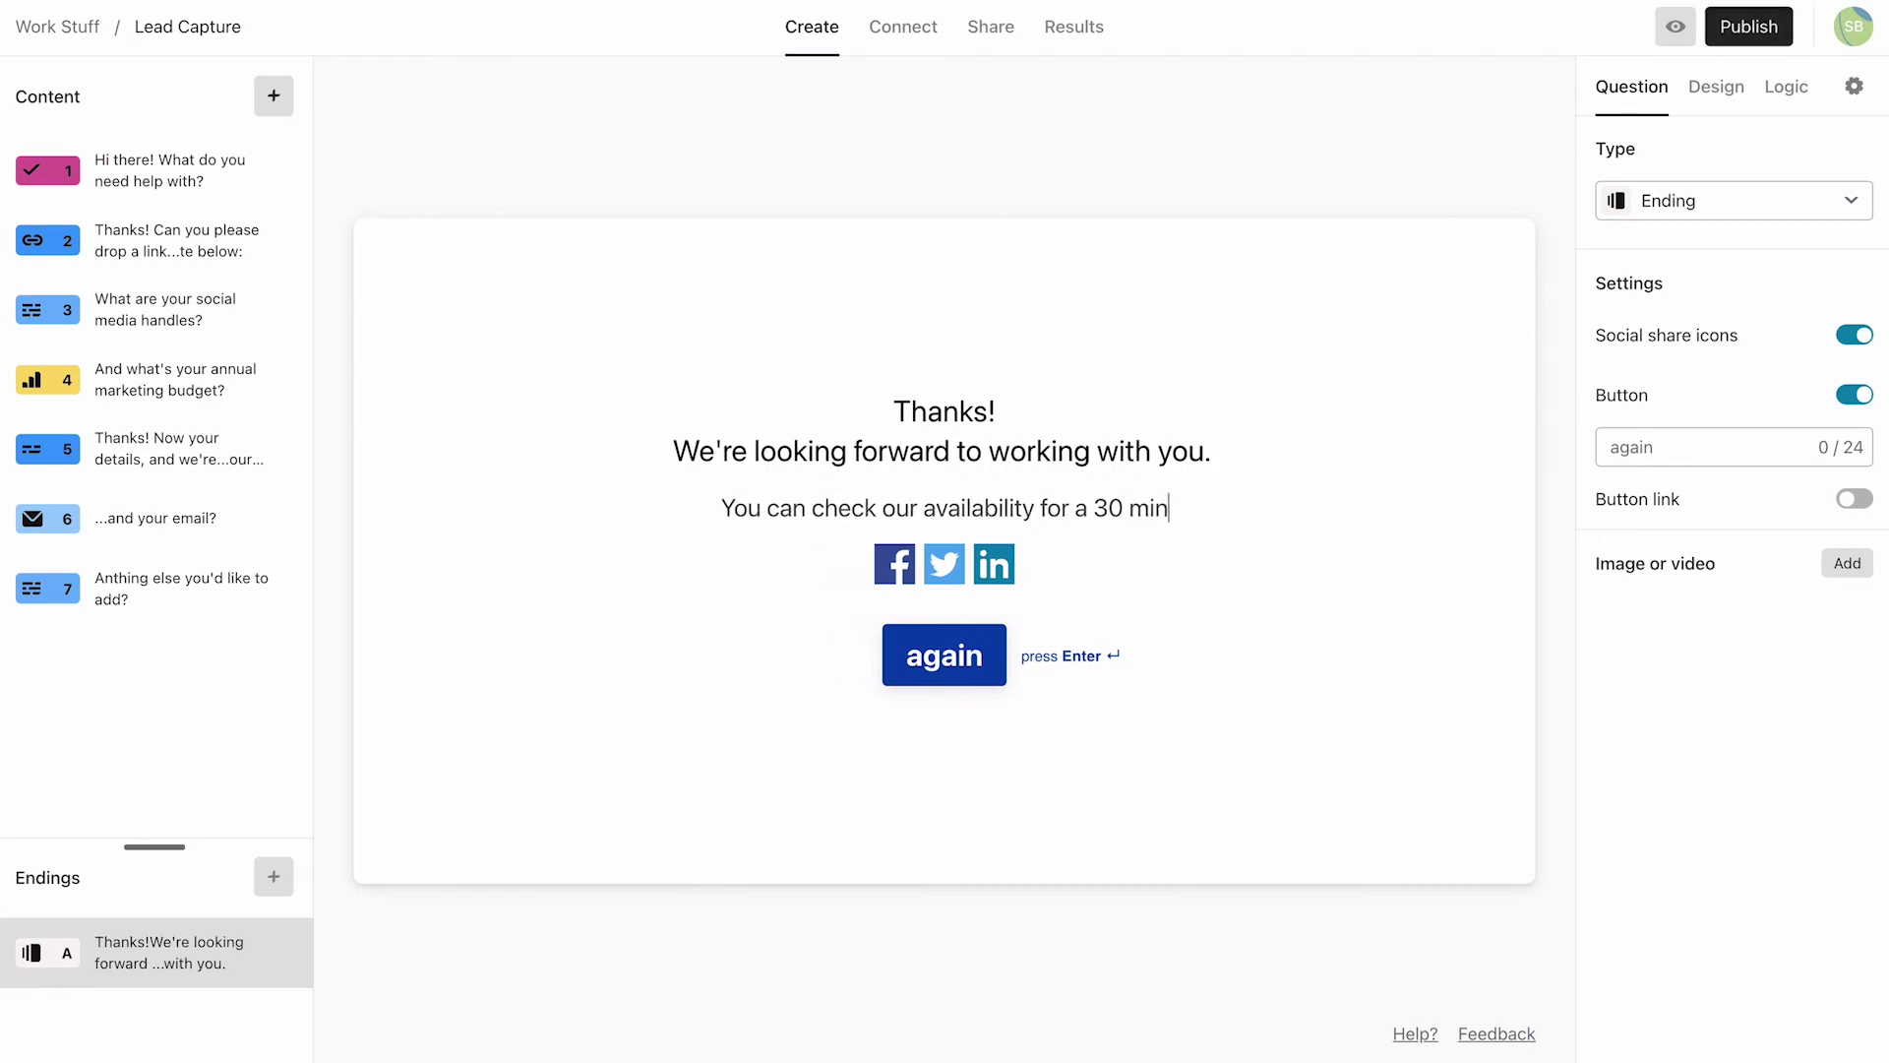
text( call by clicking the button below.)
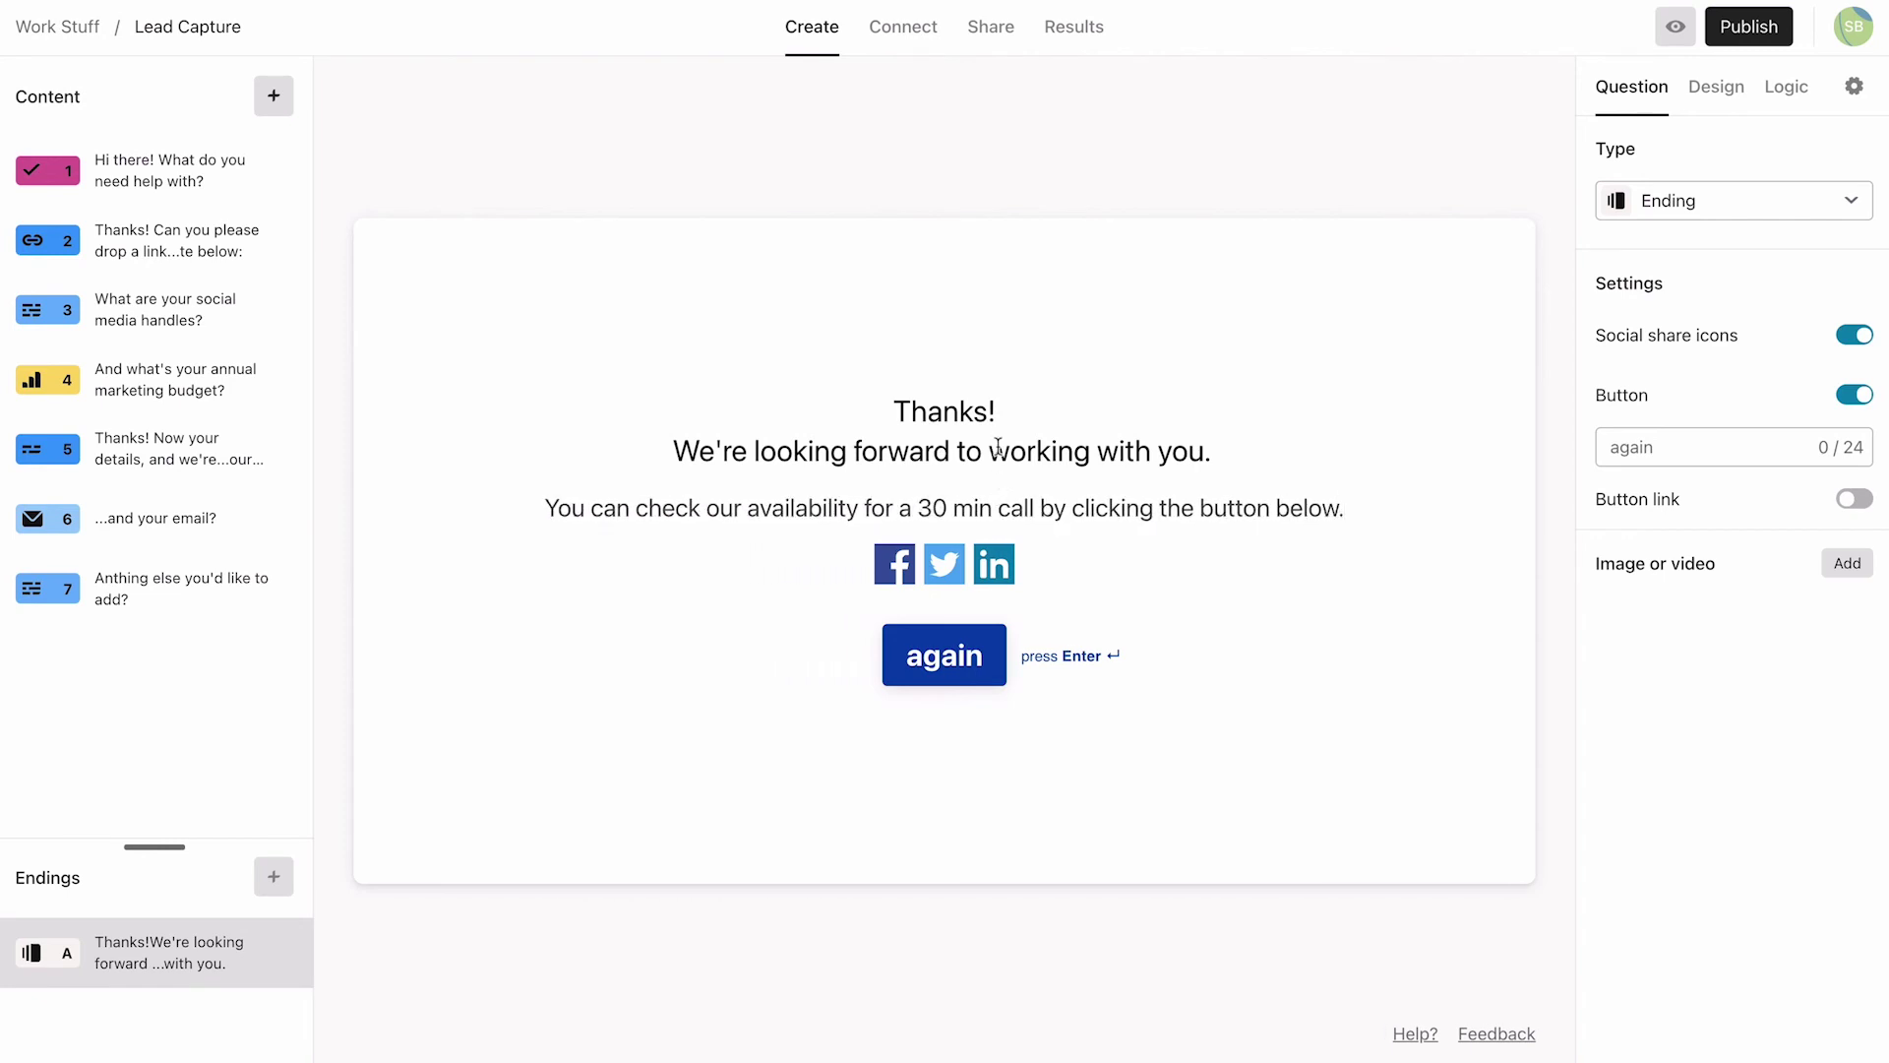
click(989, 410)
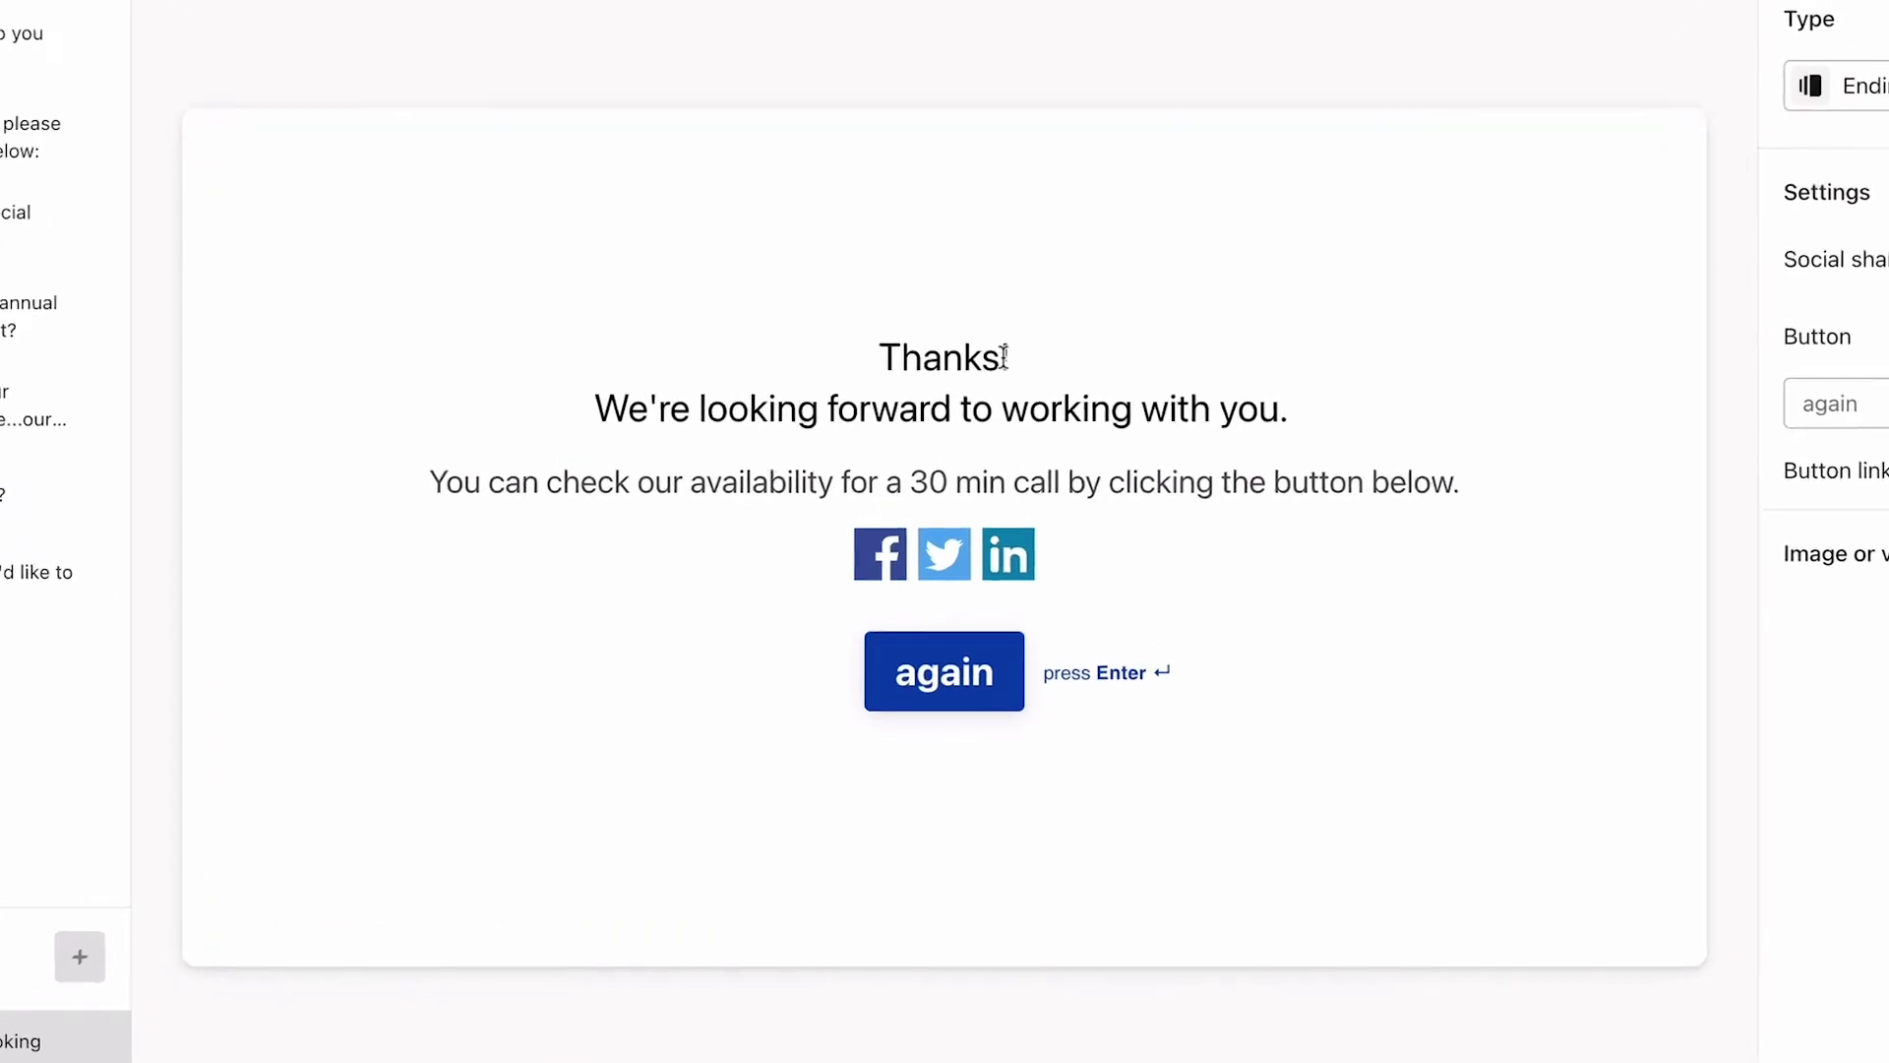
Step: Recall the question 5 name in the greeting and add a 'Book a meeting' button linked to the booking page
text(@)
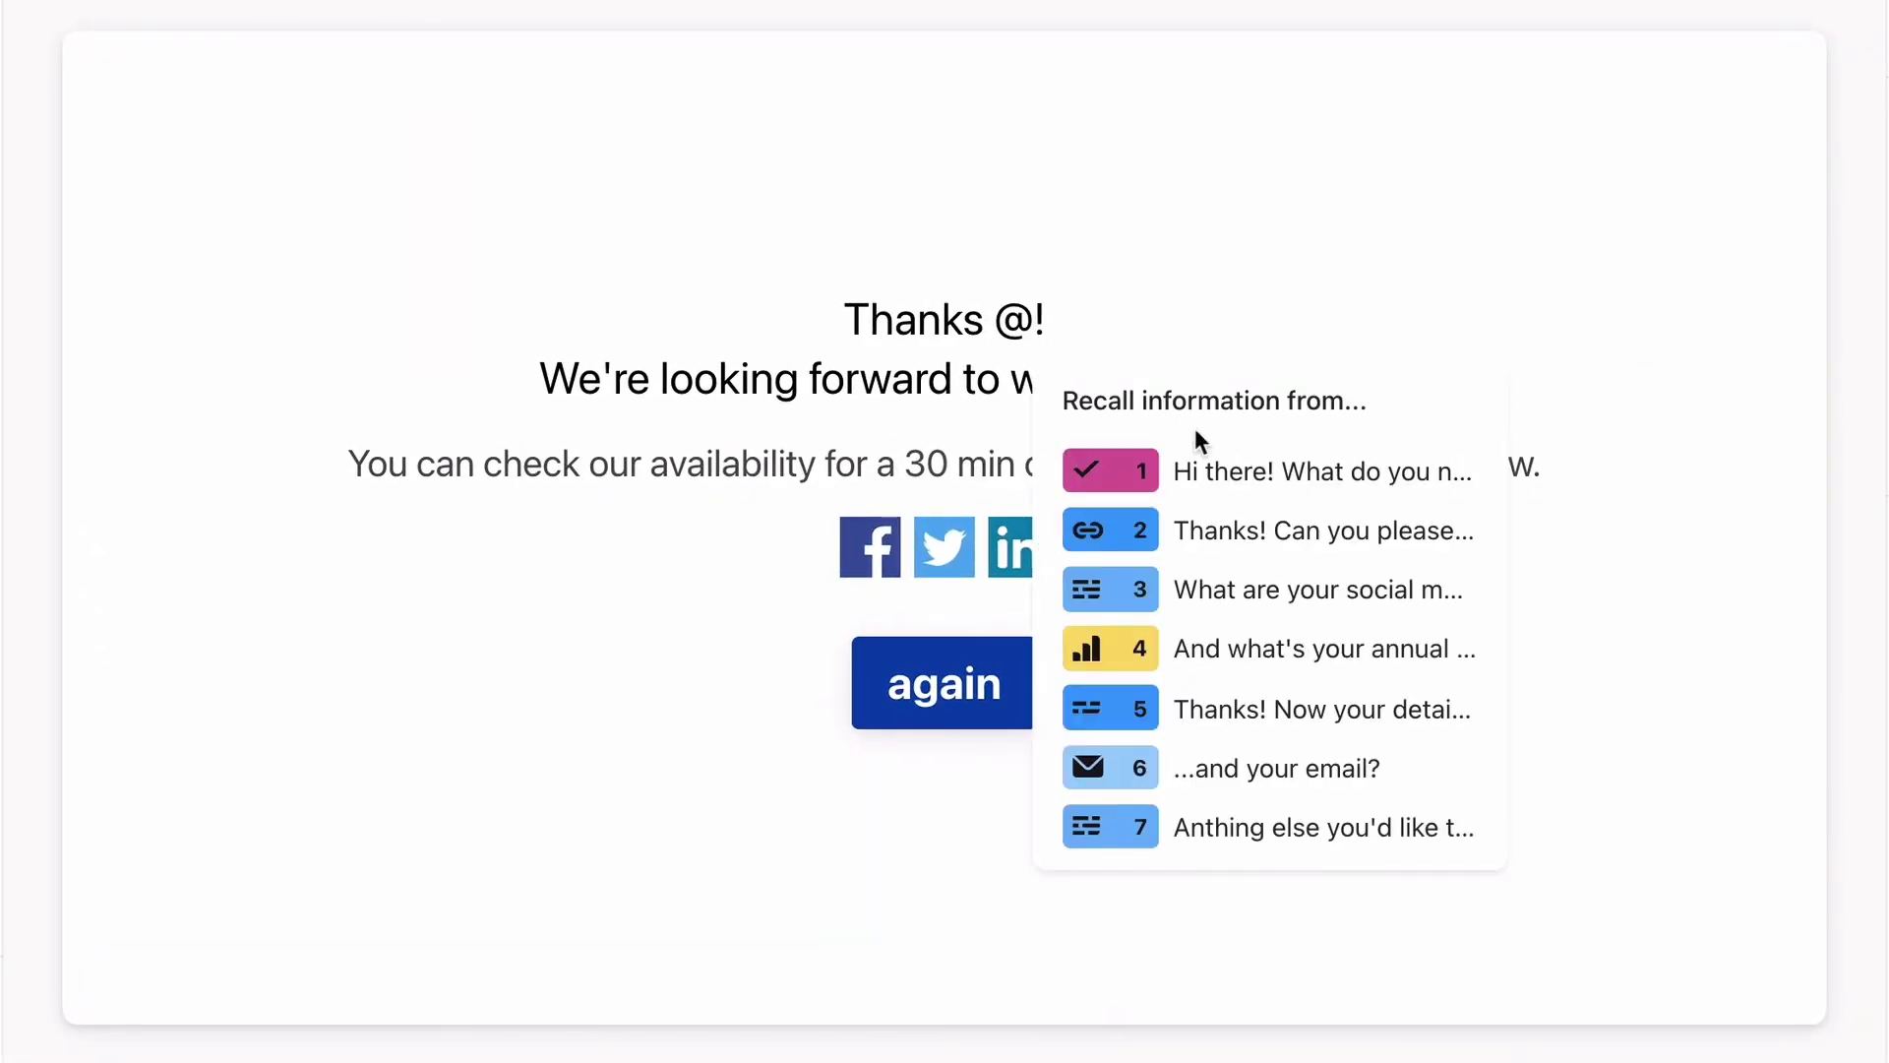
click(1284, 708)
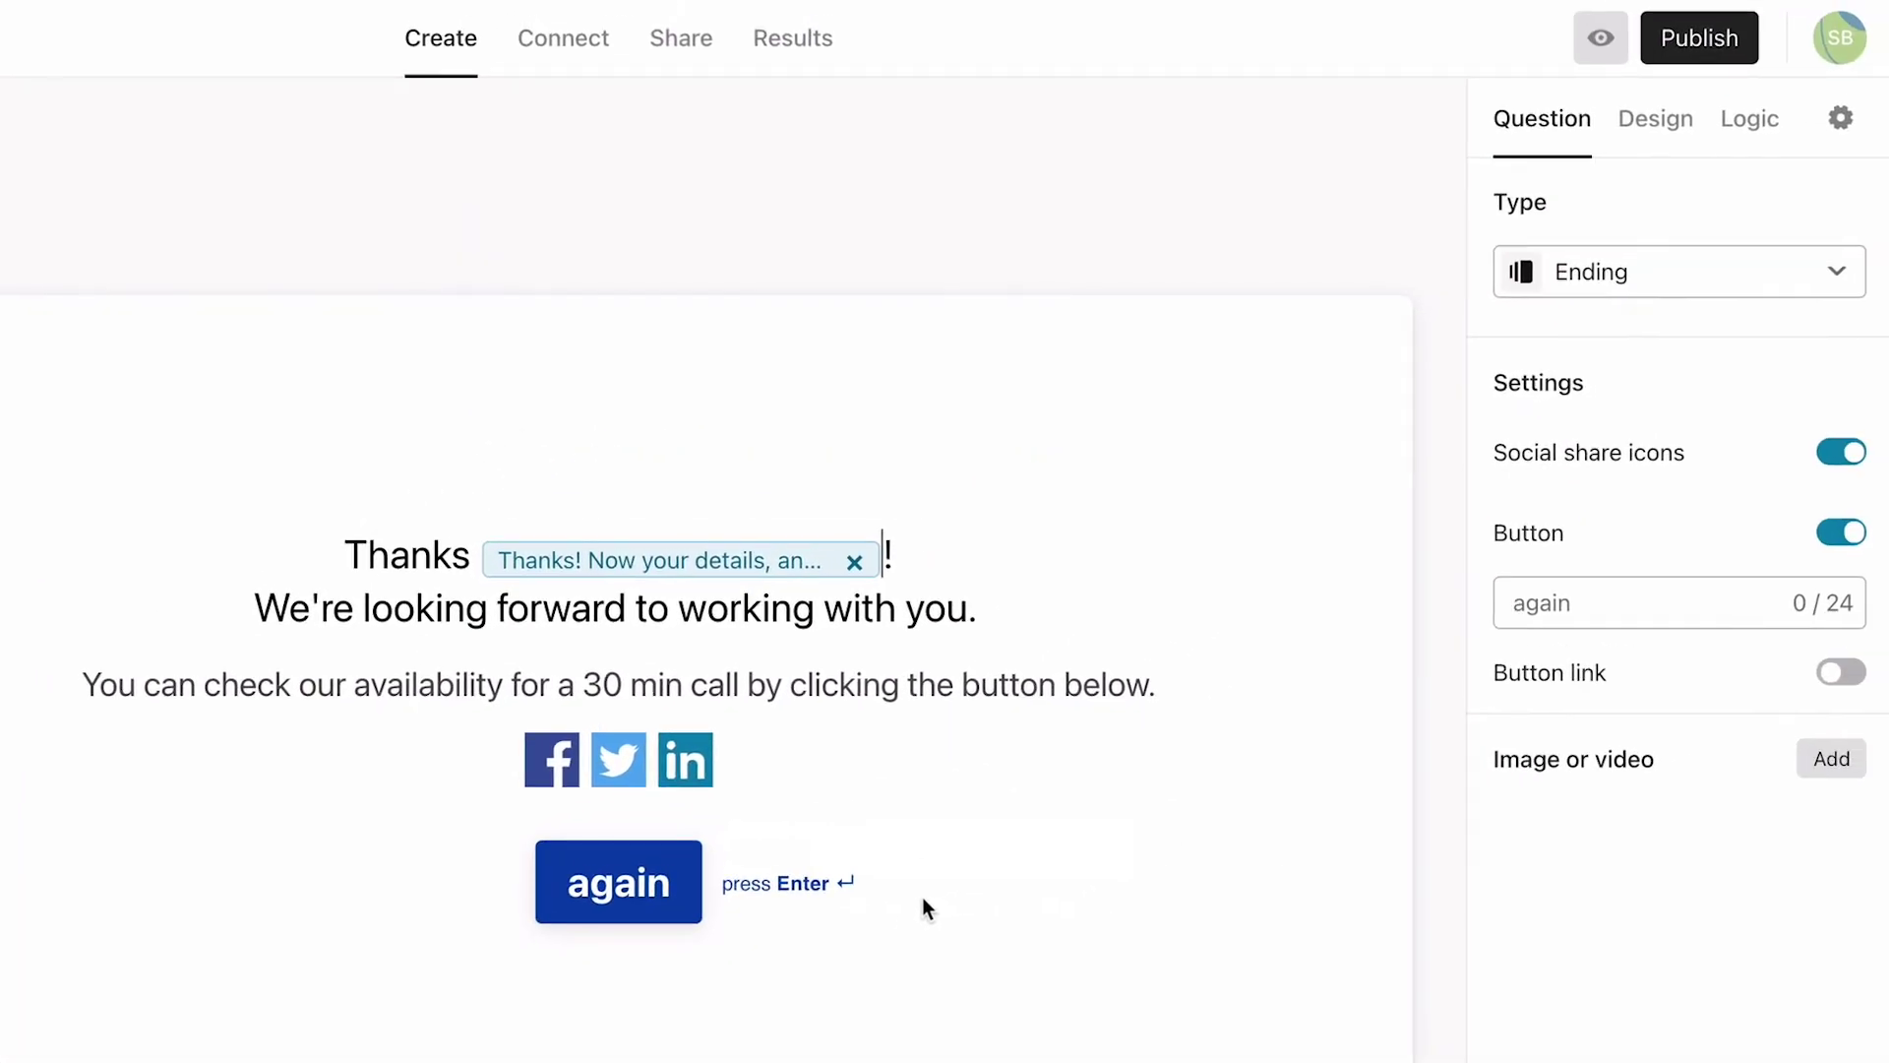
click(1532, 599)
text(Book a meeting)
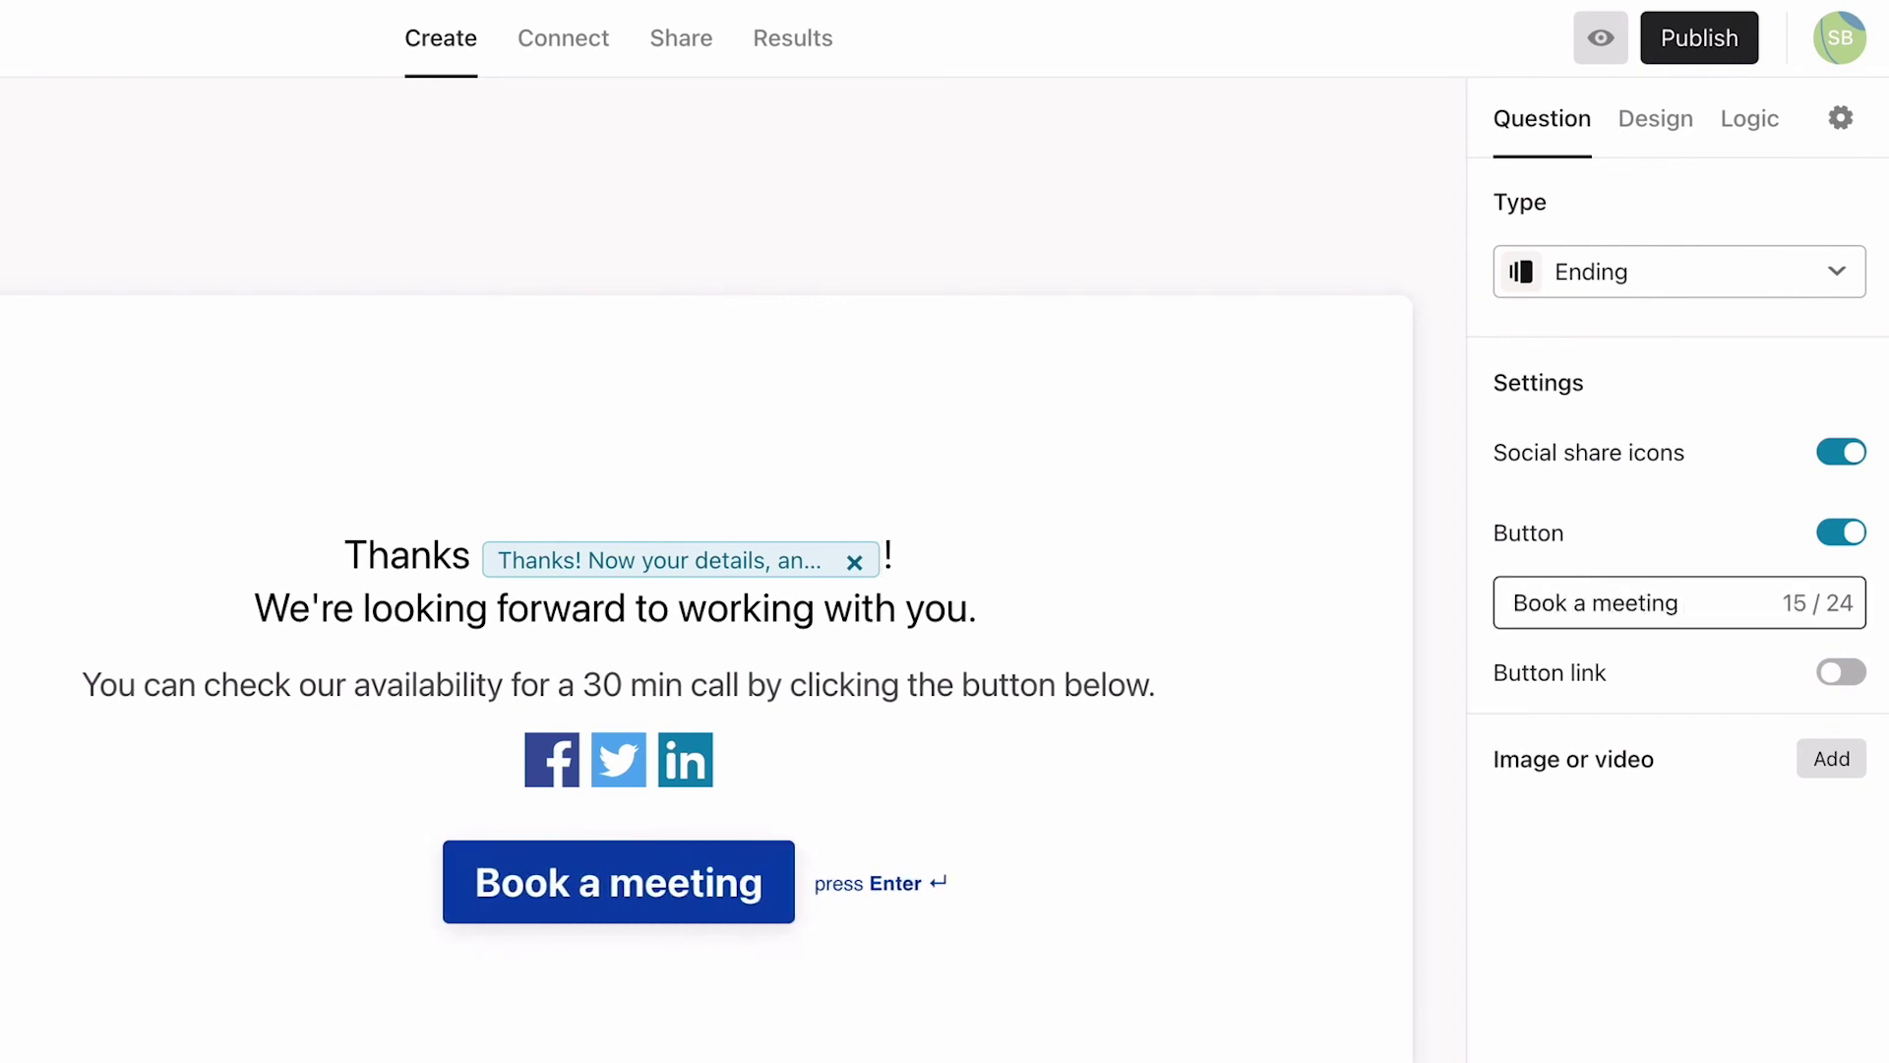
click(1832, 675)
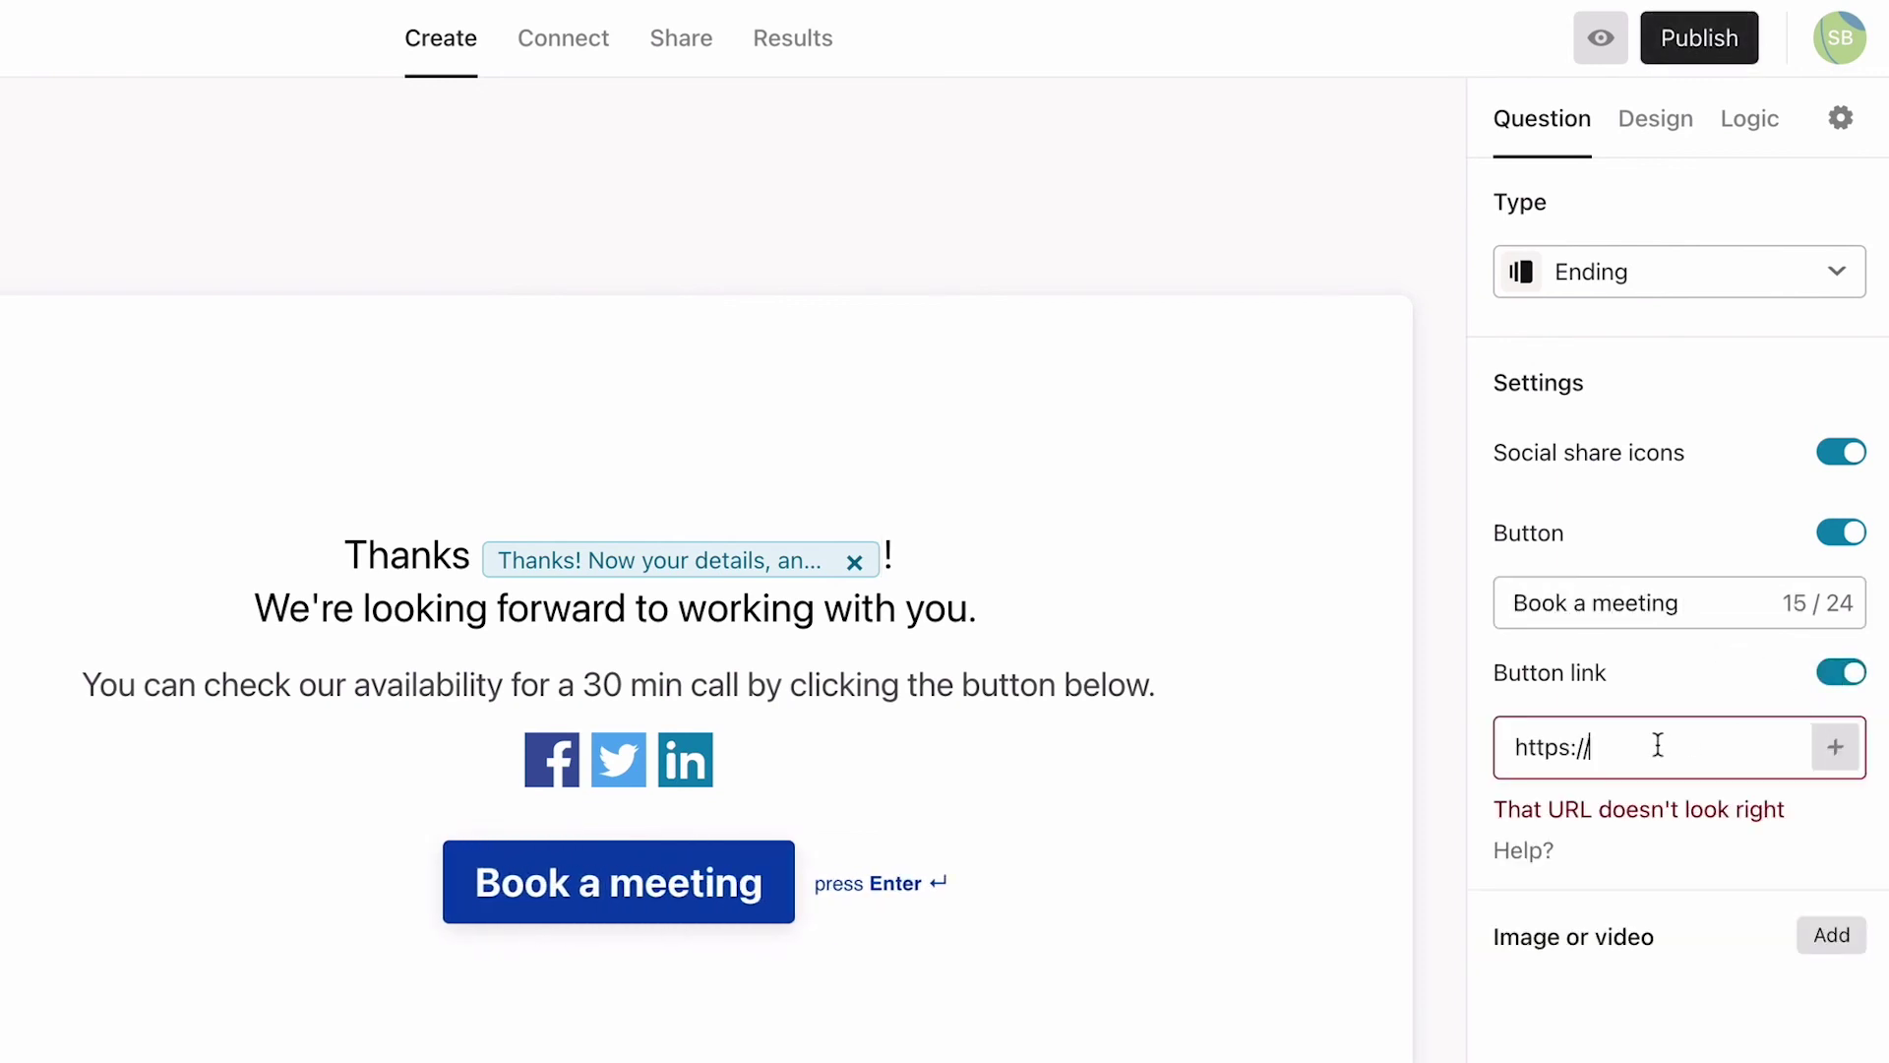
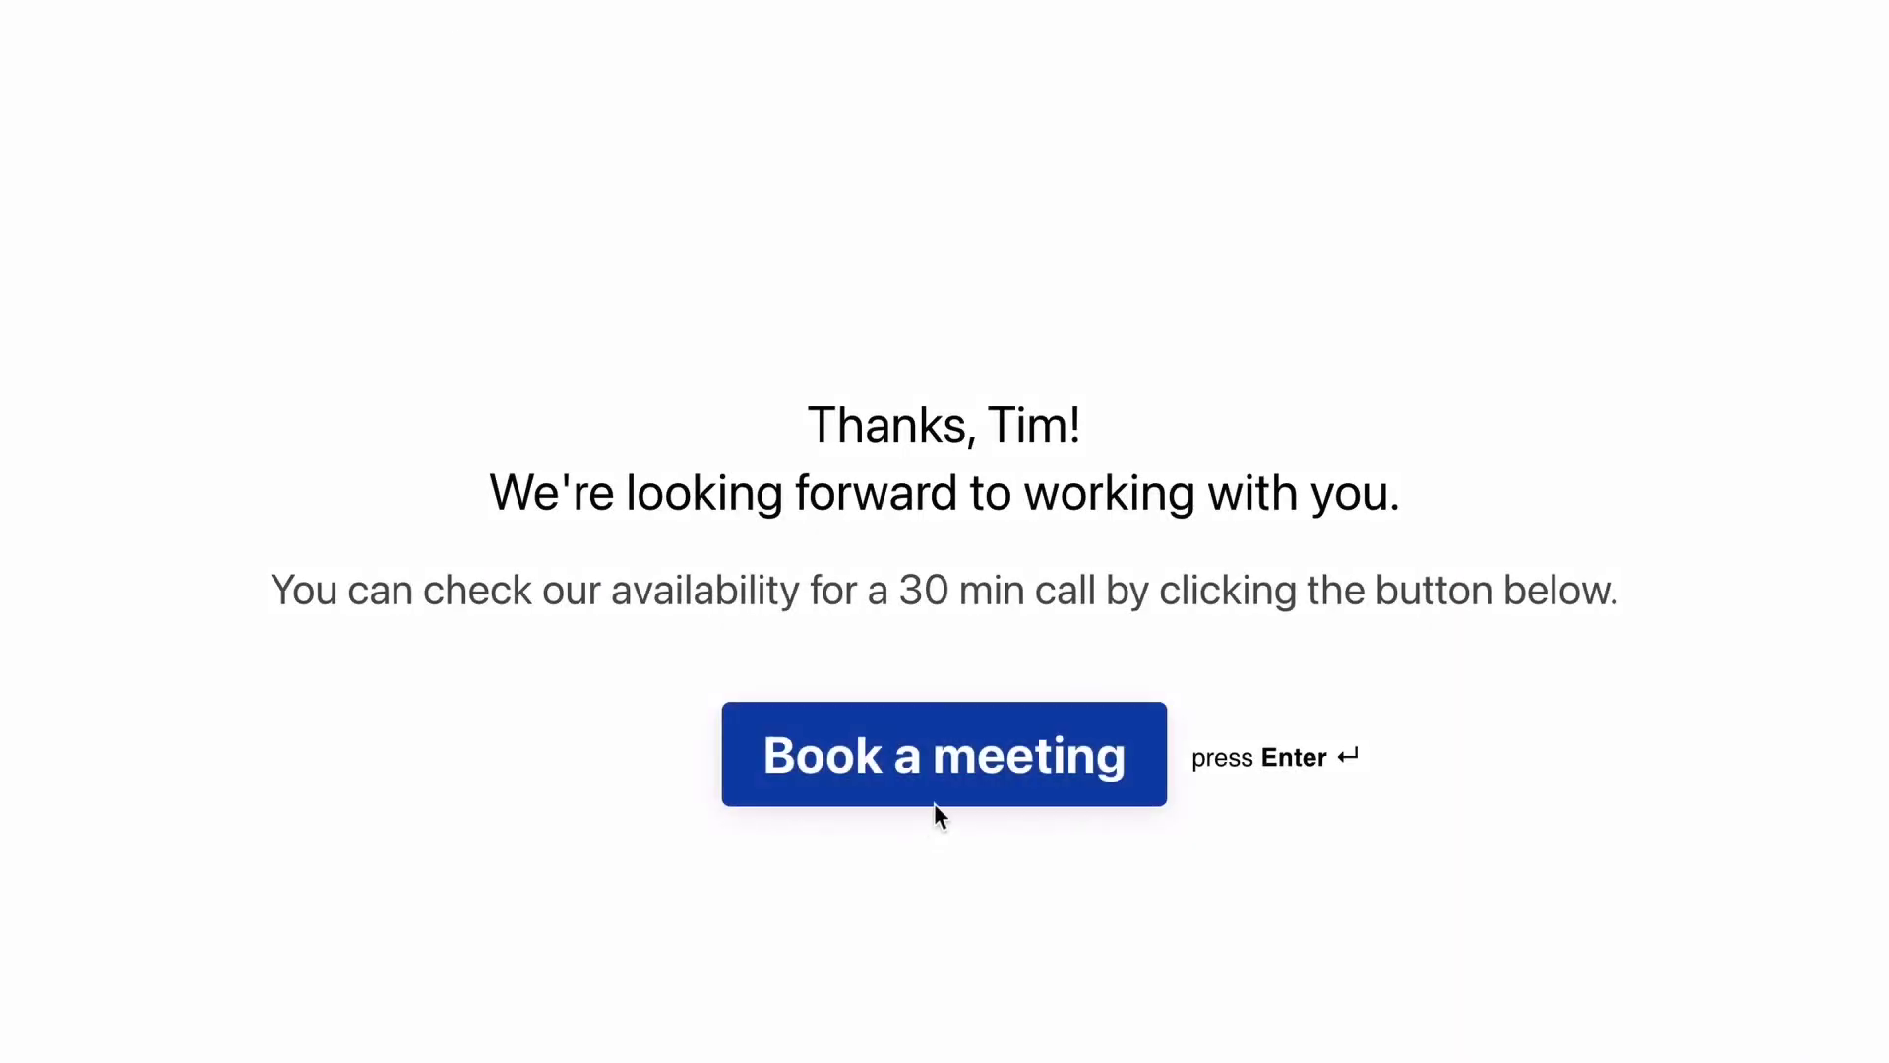
click(954, 772)
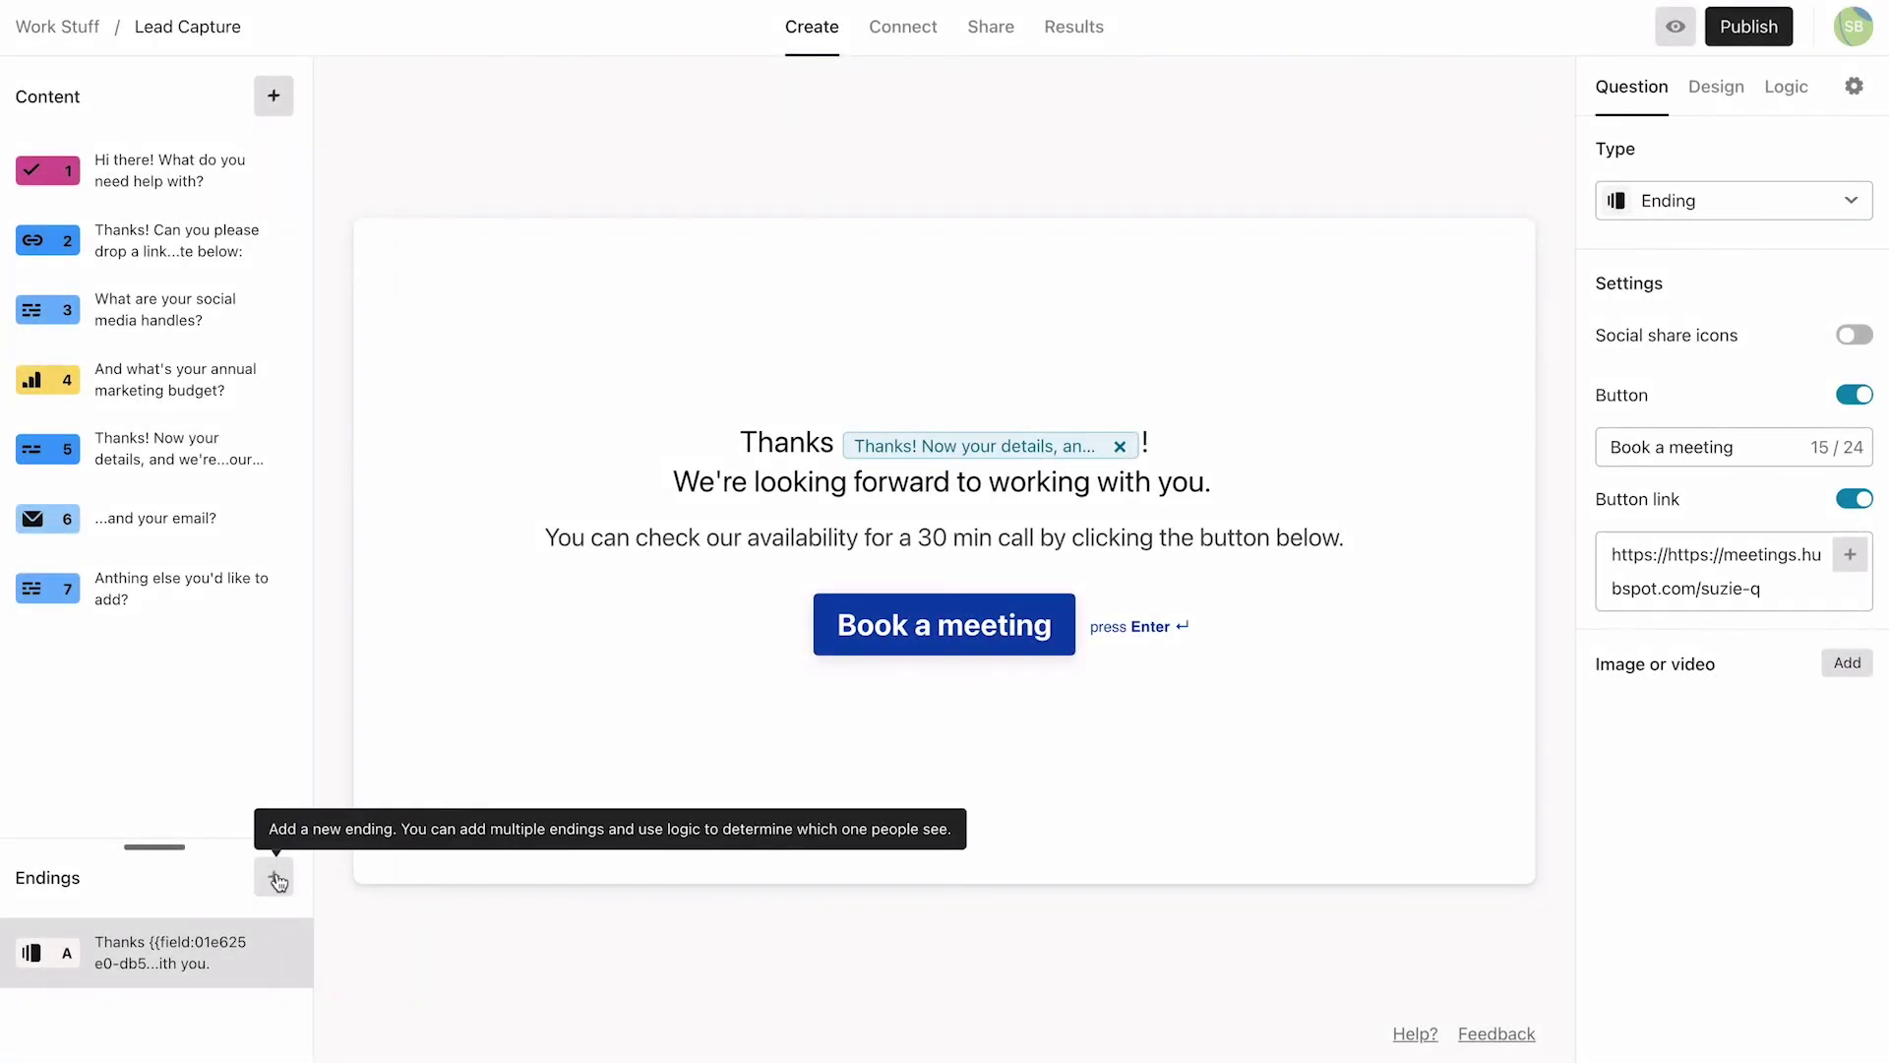
Step: Create a second ending titled 'Tha…' with a linked 'Learn about our services' button and social share icons off
click(276, 877)
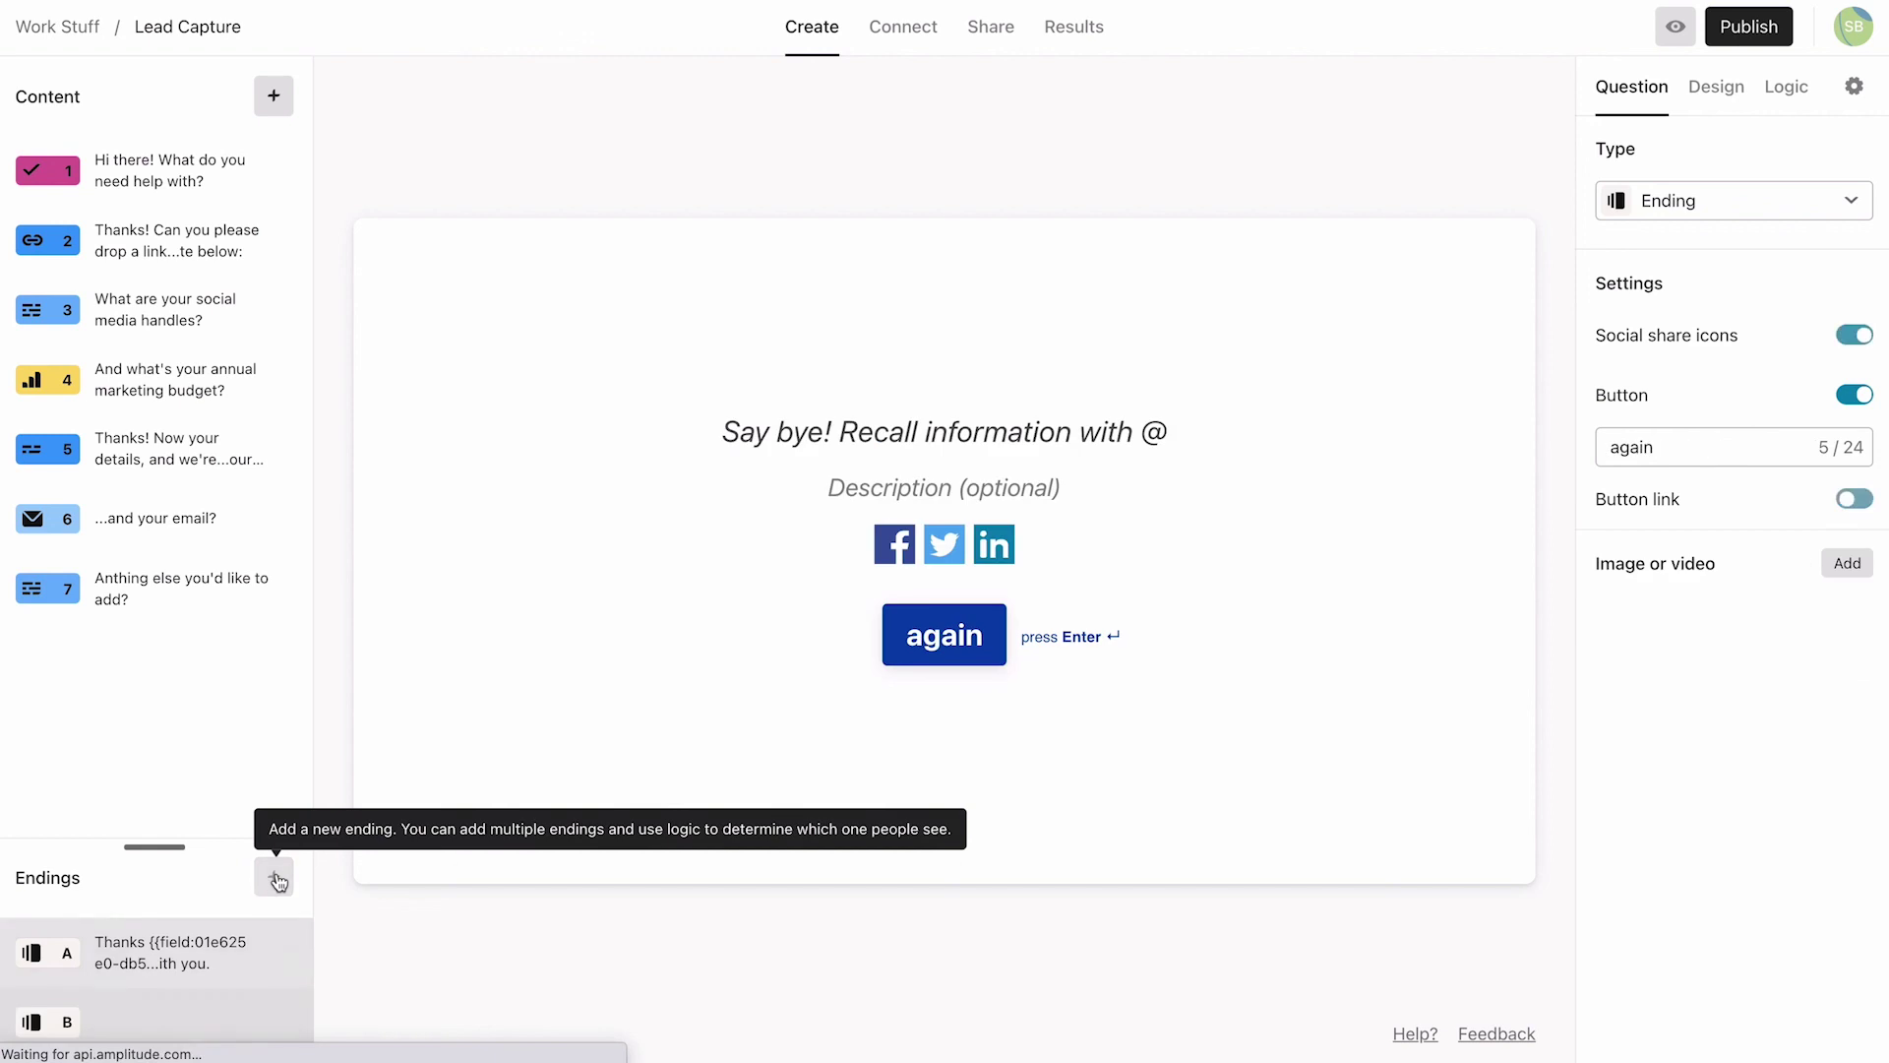
click(819, 433)
text(Tha)
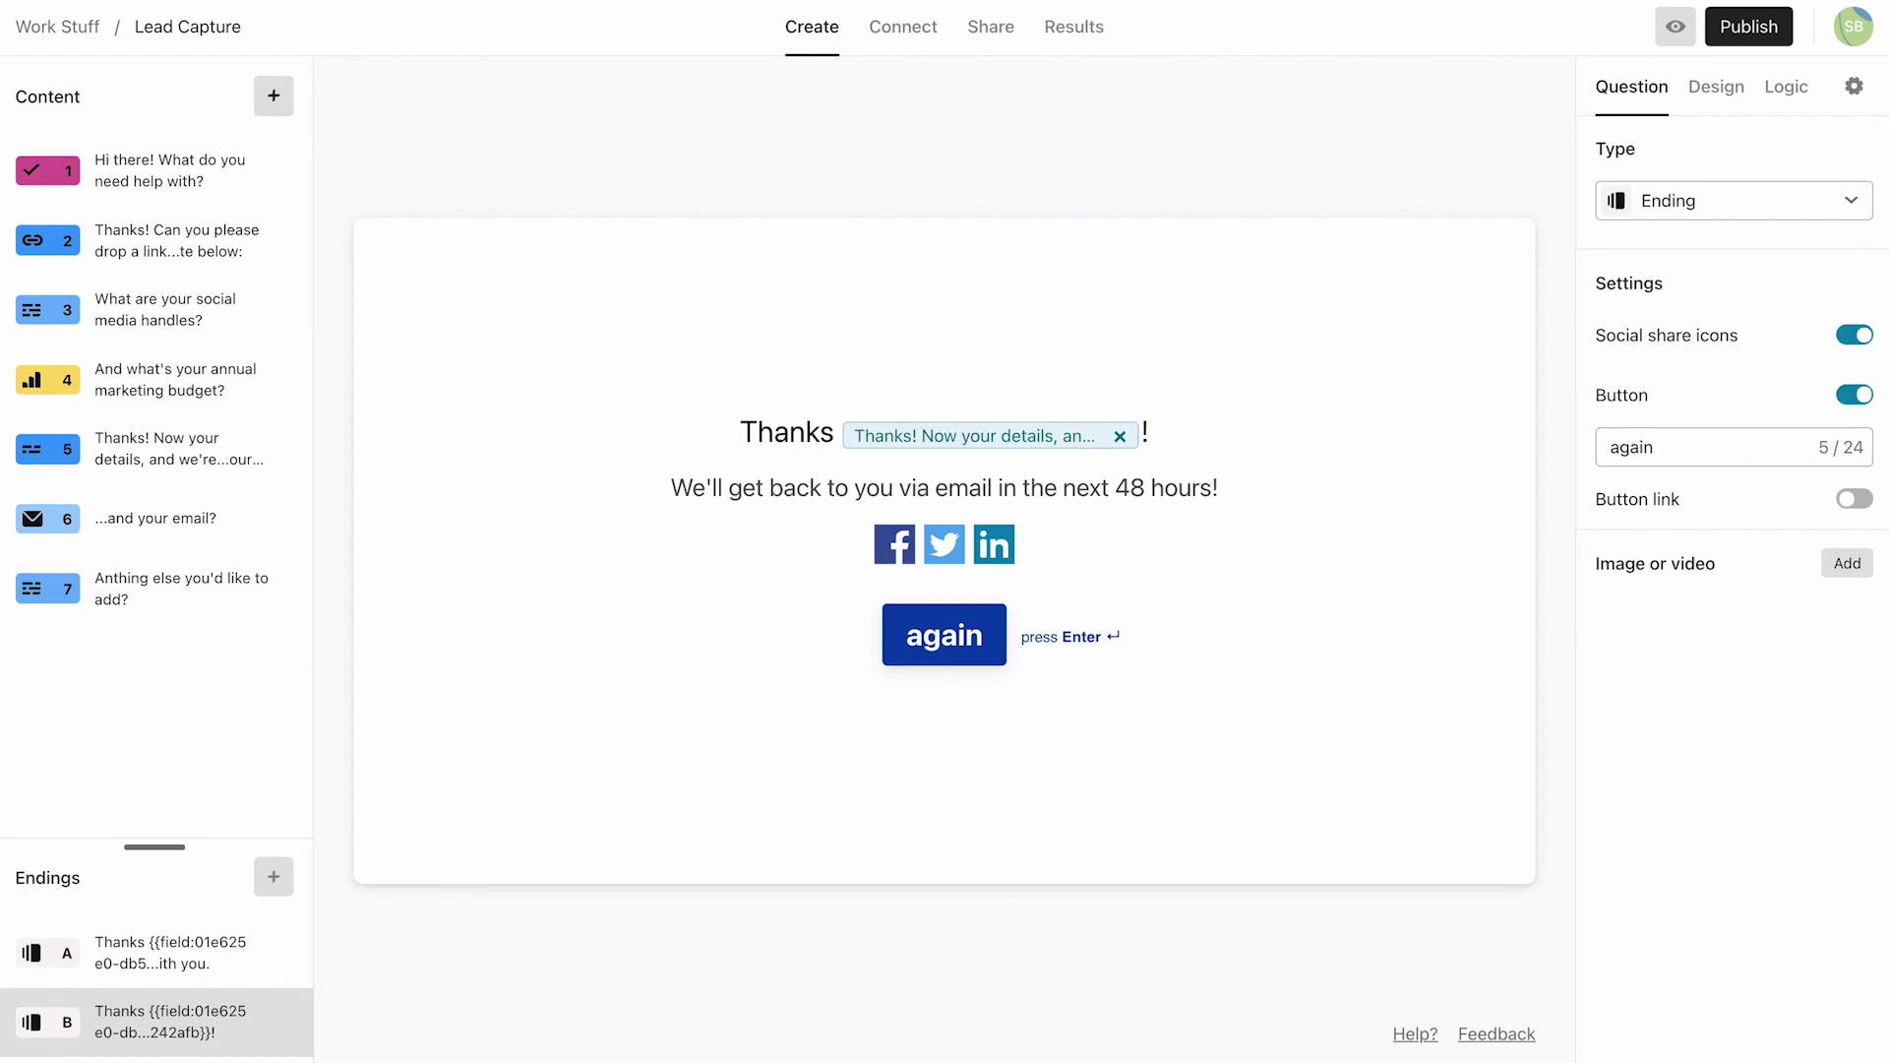
double_click(1658, 447)
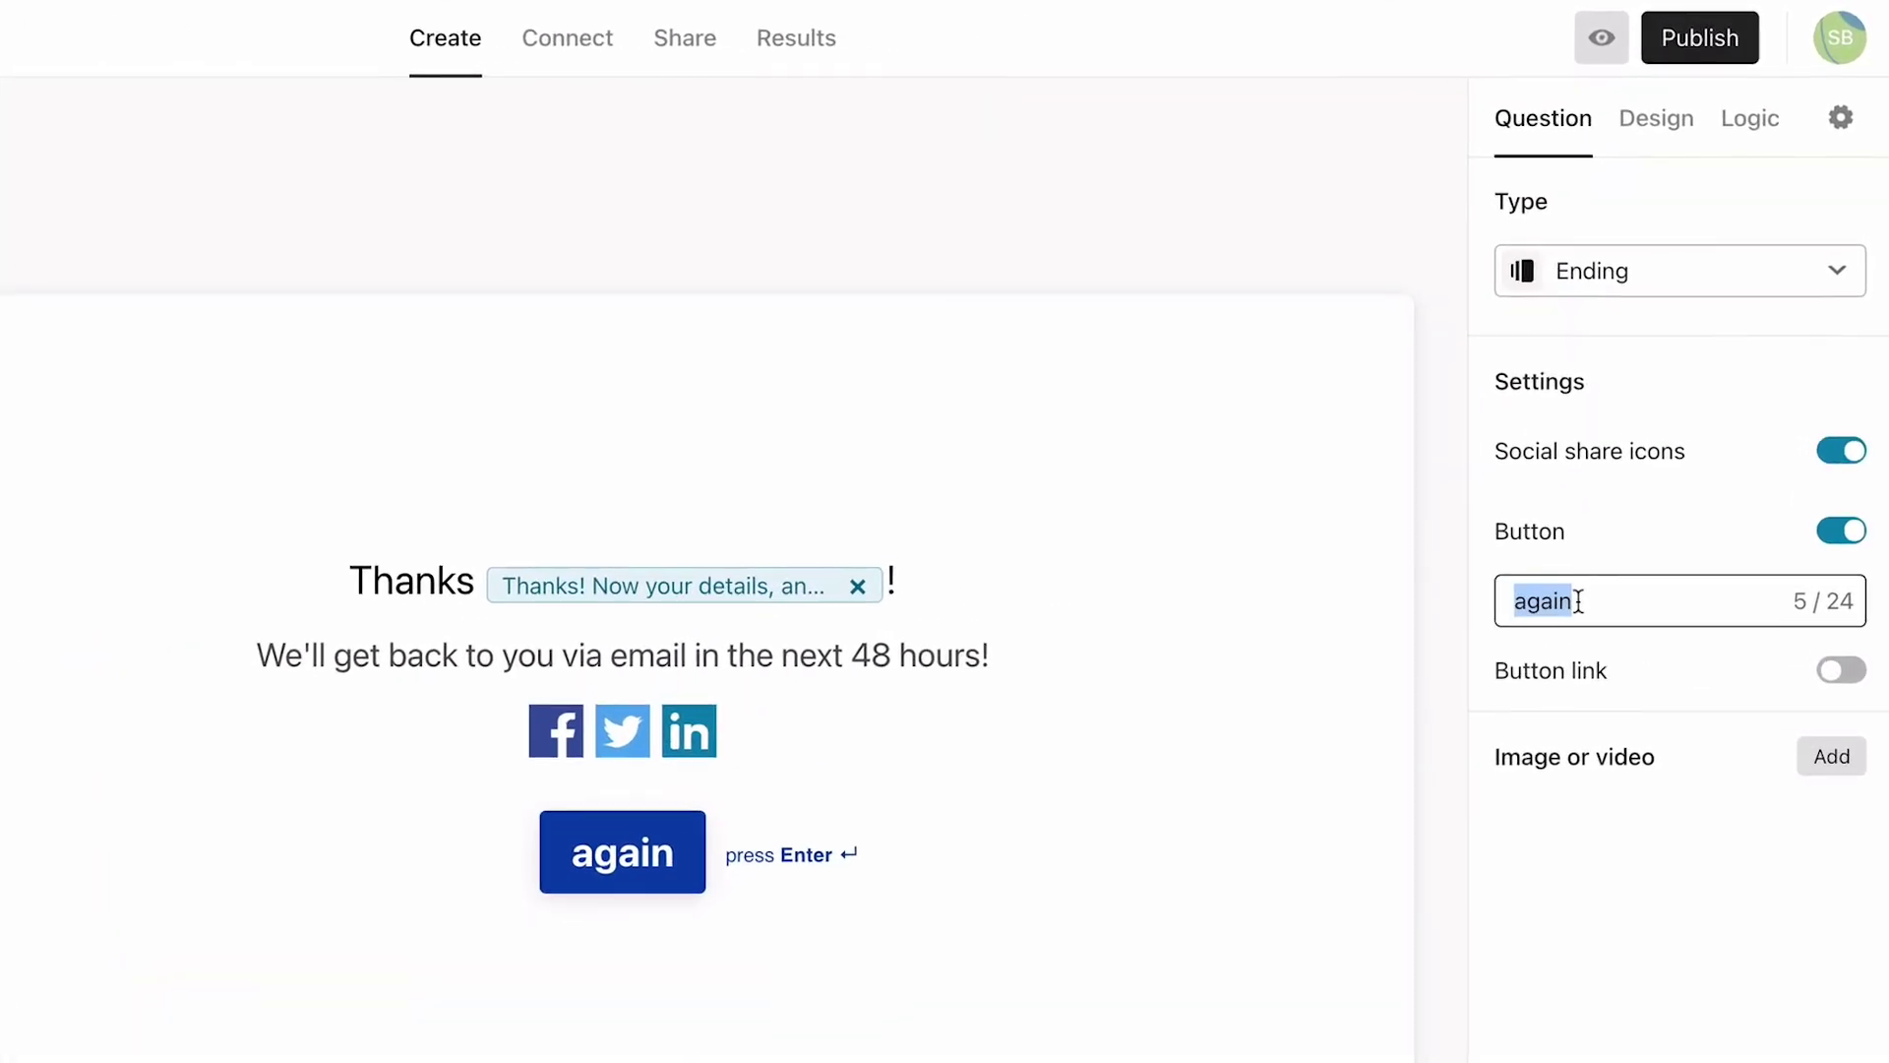
text(Learn about our services)
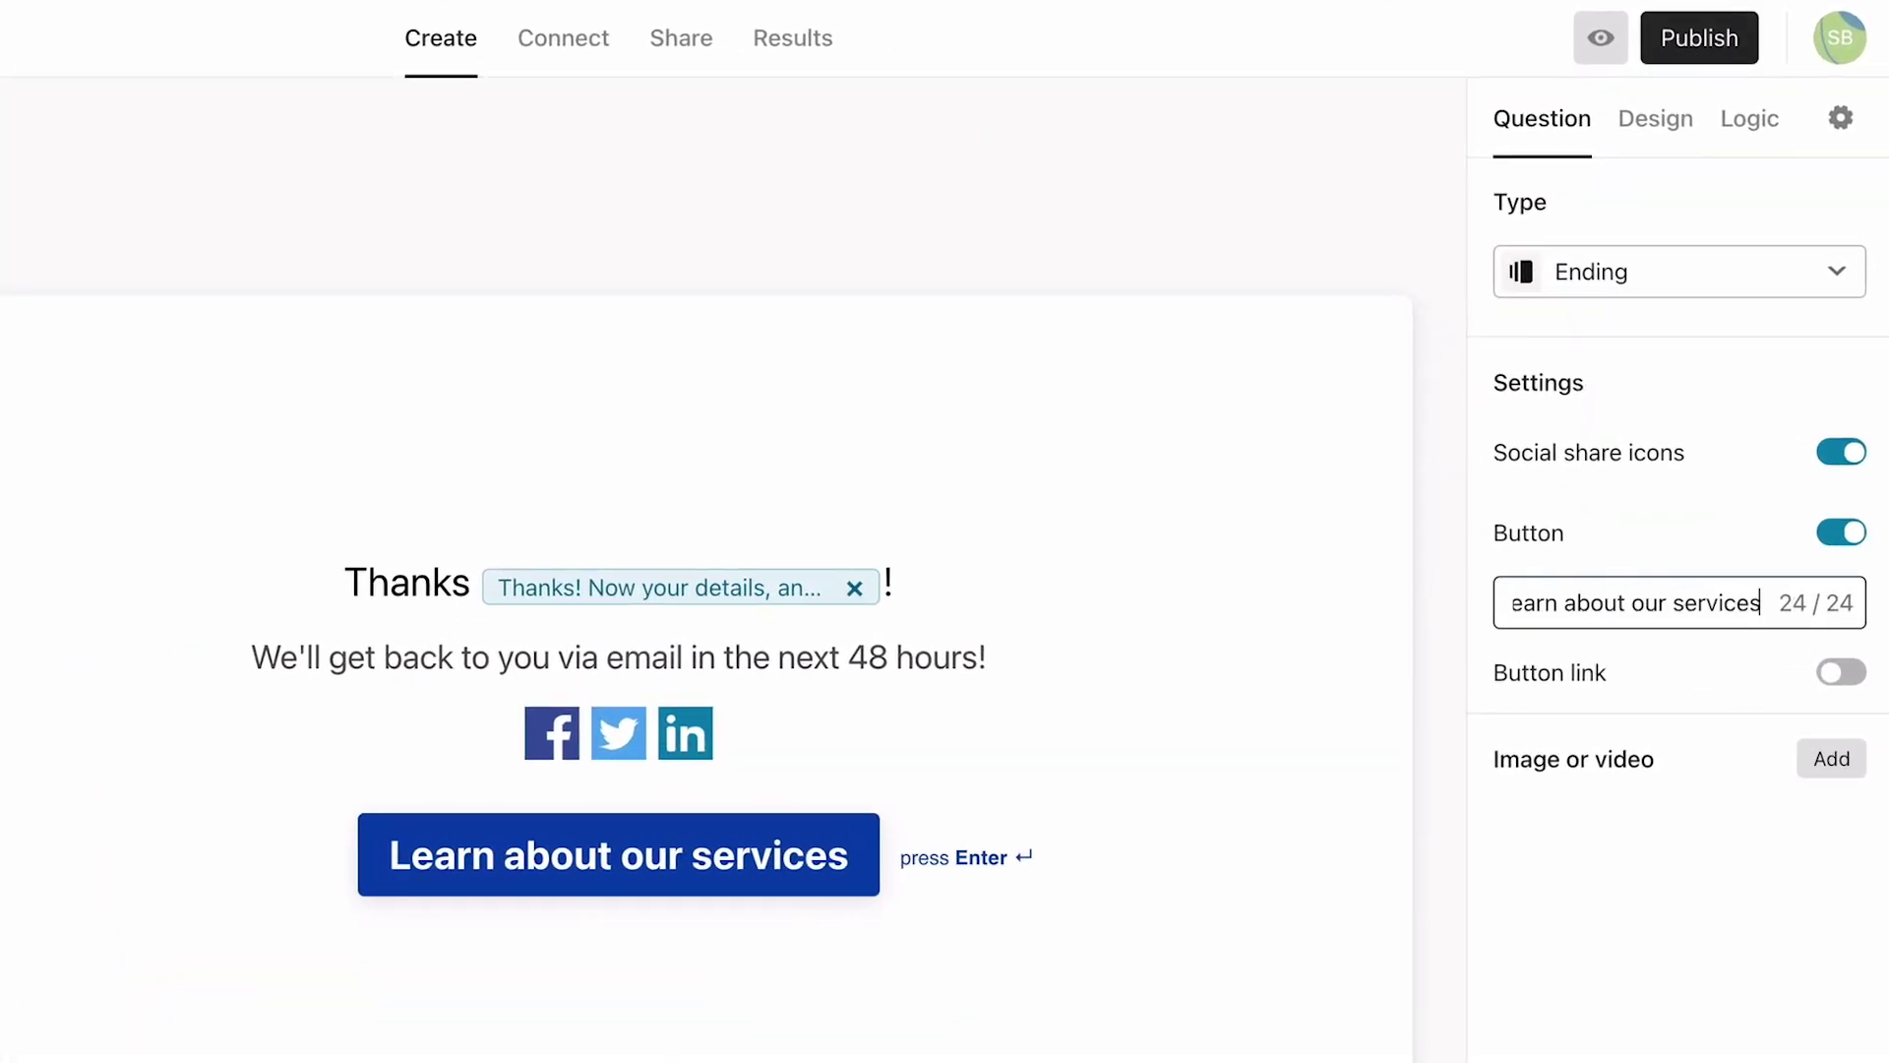
click(1838, 675)
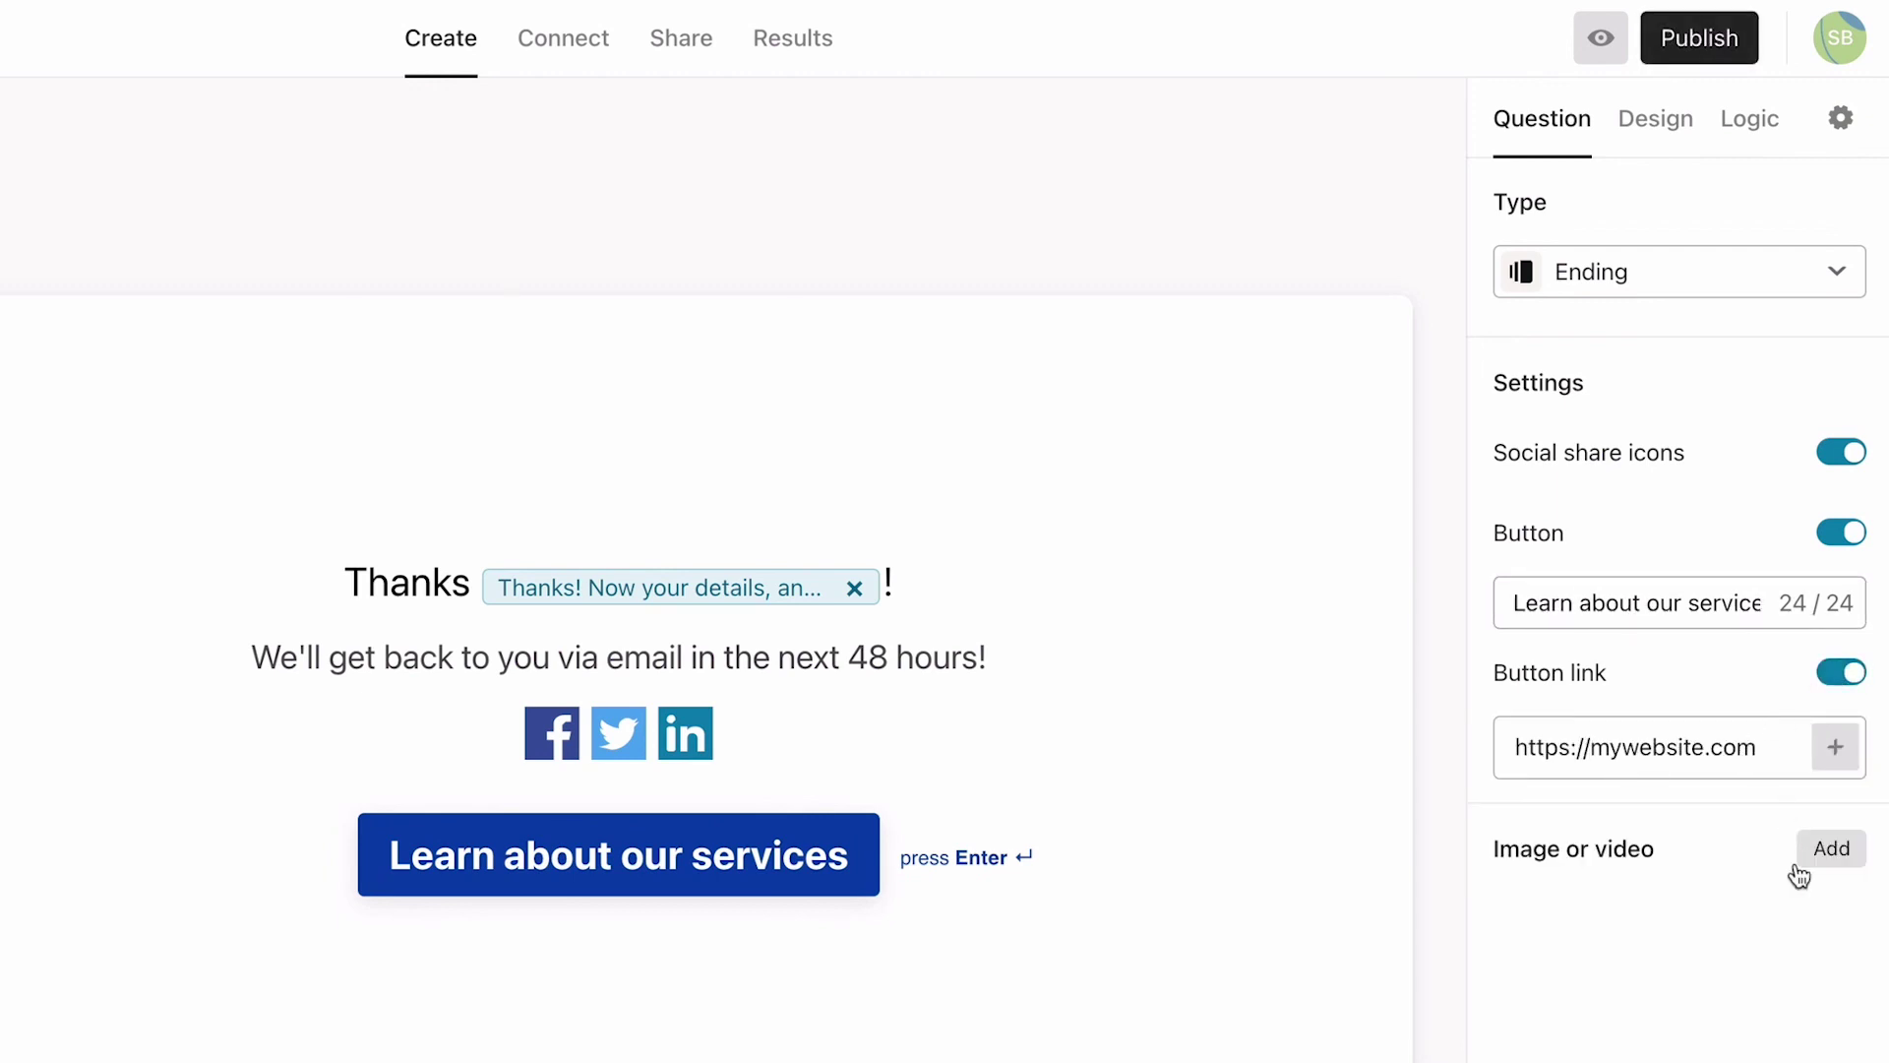
click(1858, 458)
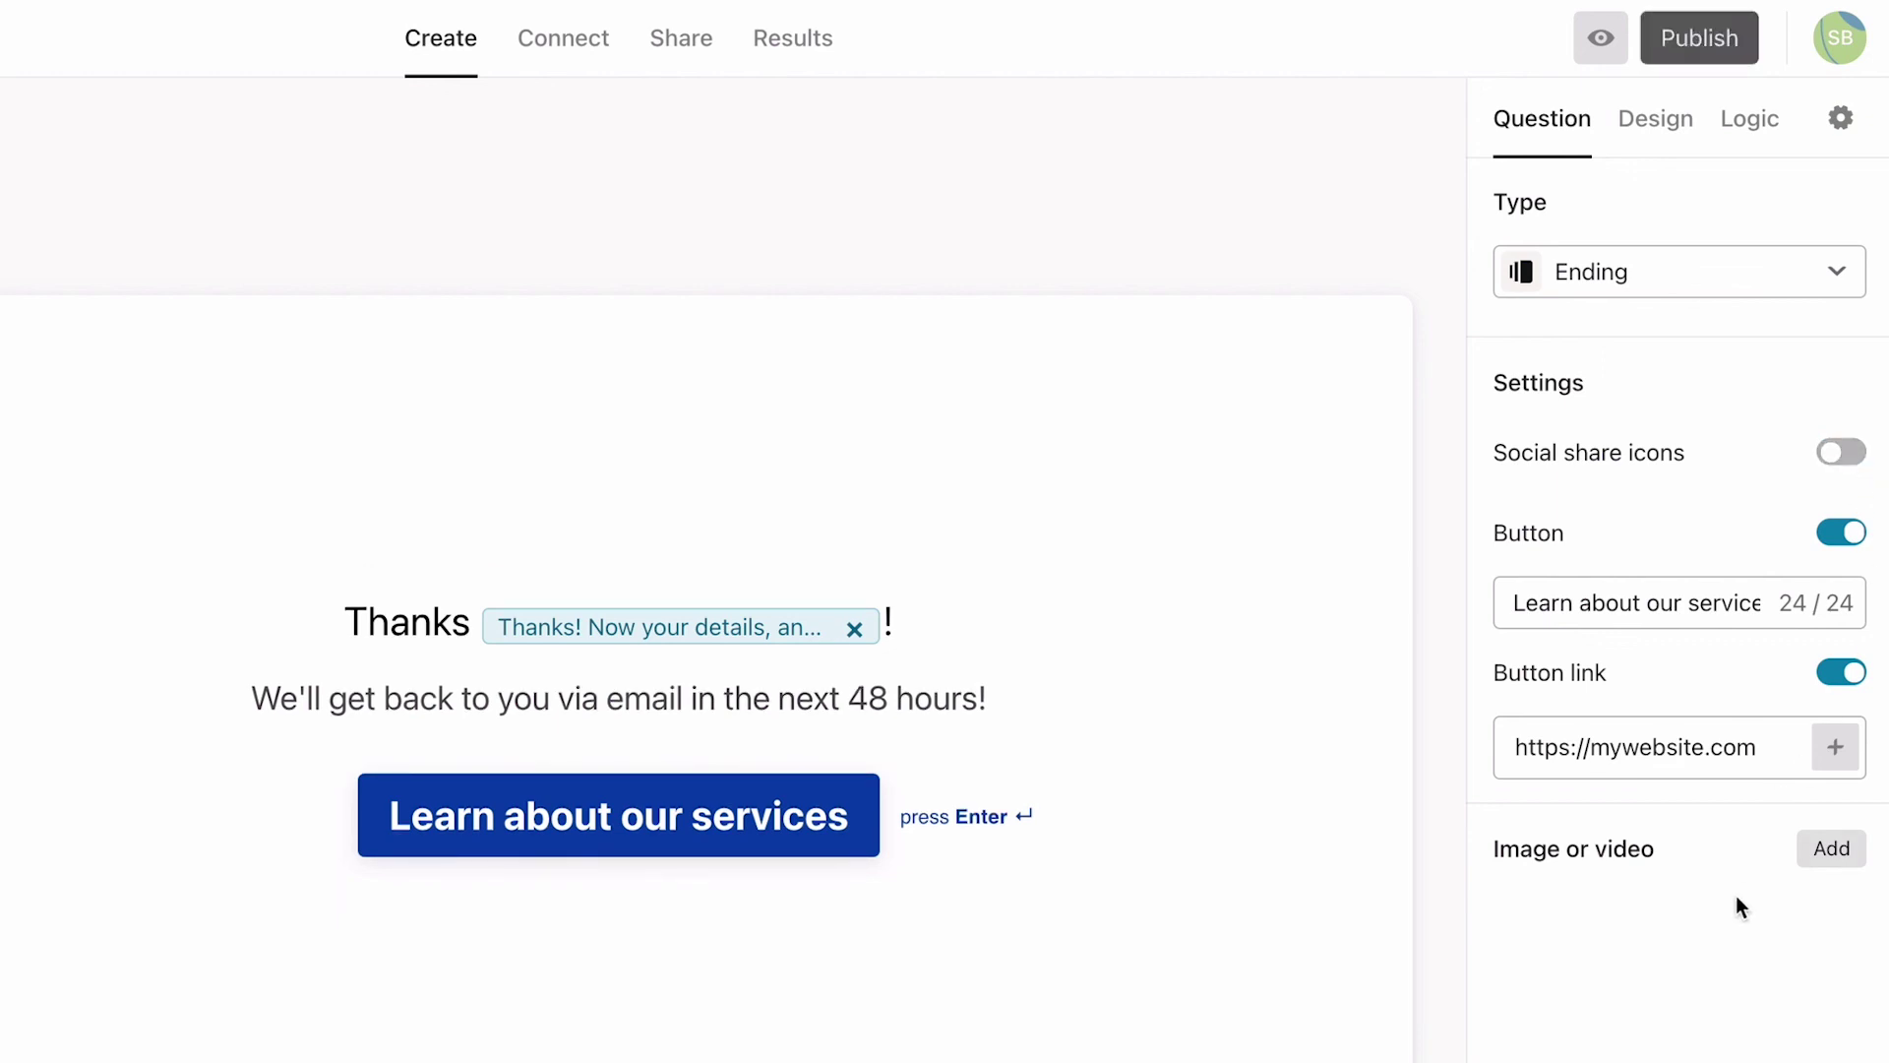